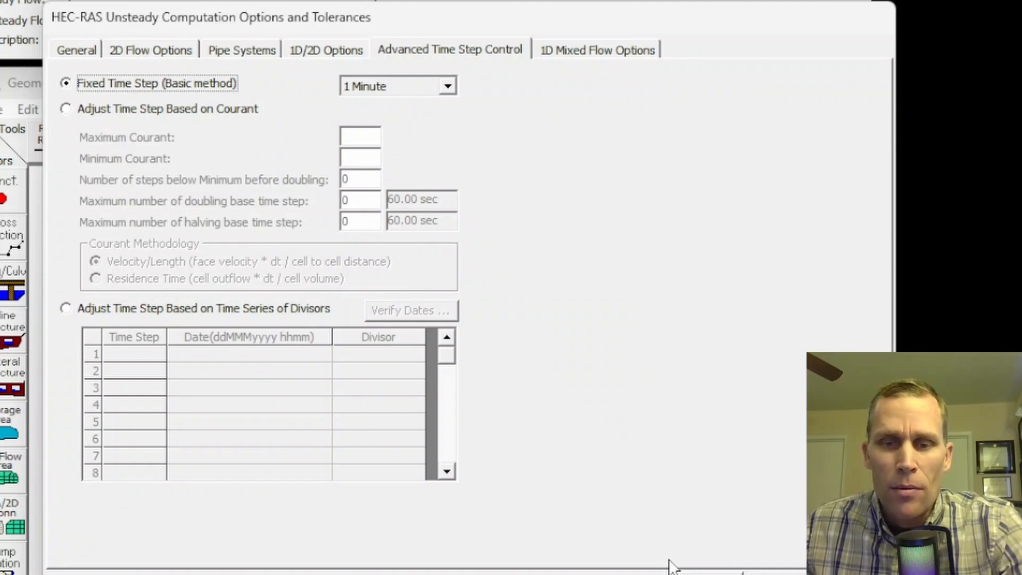
# Step: Close the unsteady computation options and the Unsteady Flow Analysis window, returning to the Geometric Data window
pyautogui.click(696, 569)
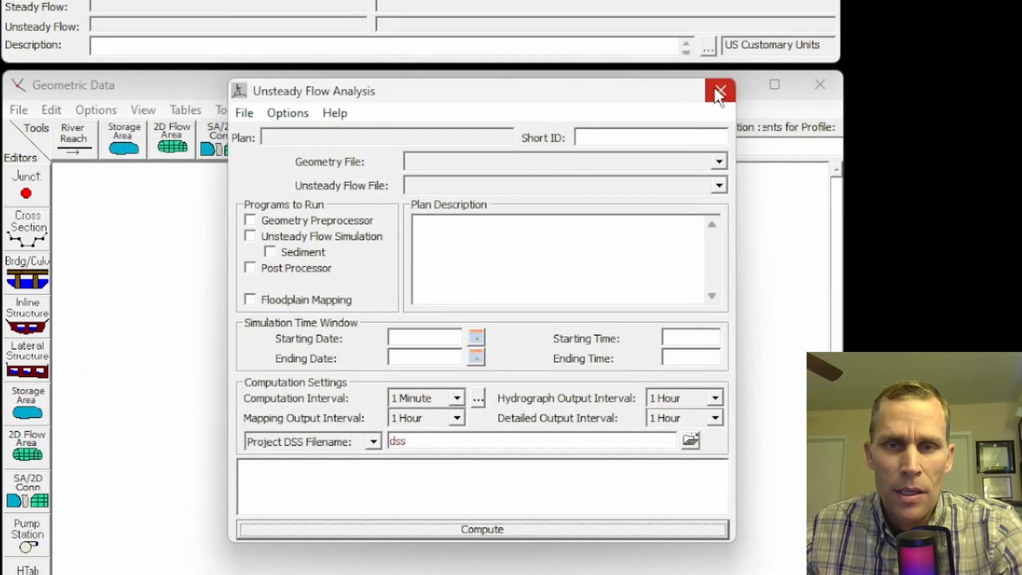
pyautogui.click(736, 91)
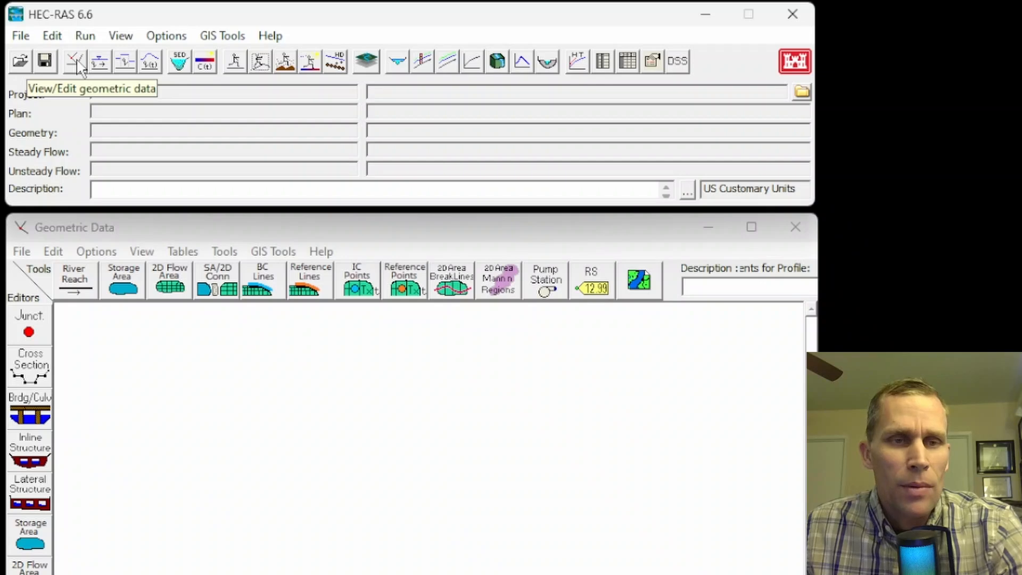
pyautogui.click(81, 235)
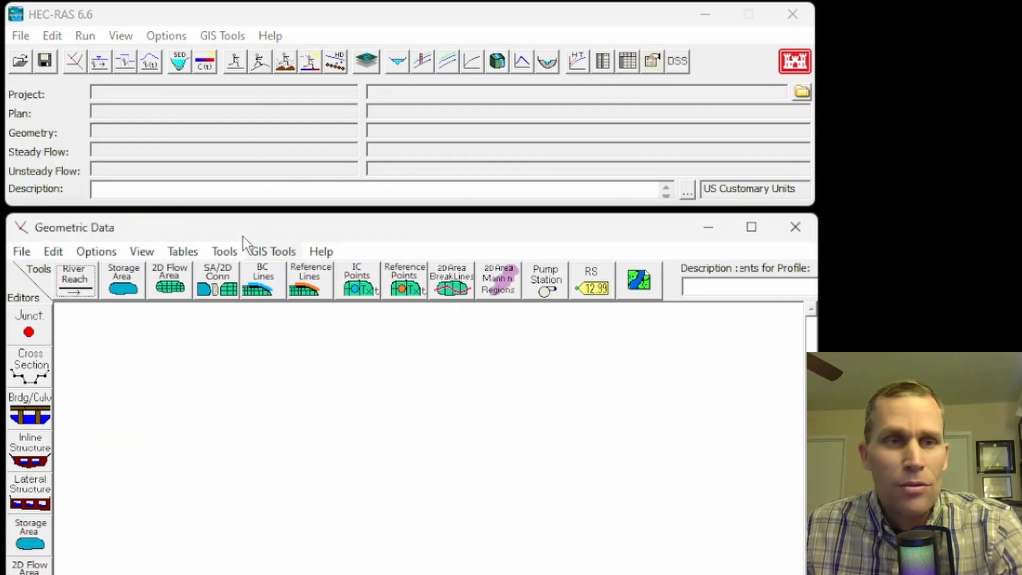
# Step: Create a new project titled exercise_25 in the project folder of Exercises\25 - Advanced Time Step Control
pyautogui.click(21, 36)
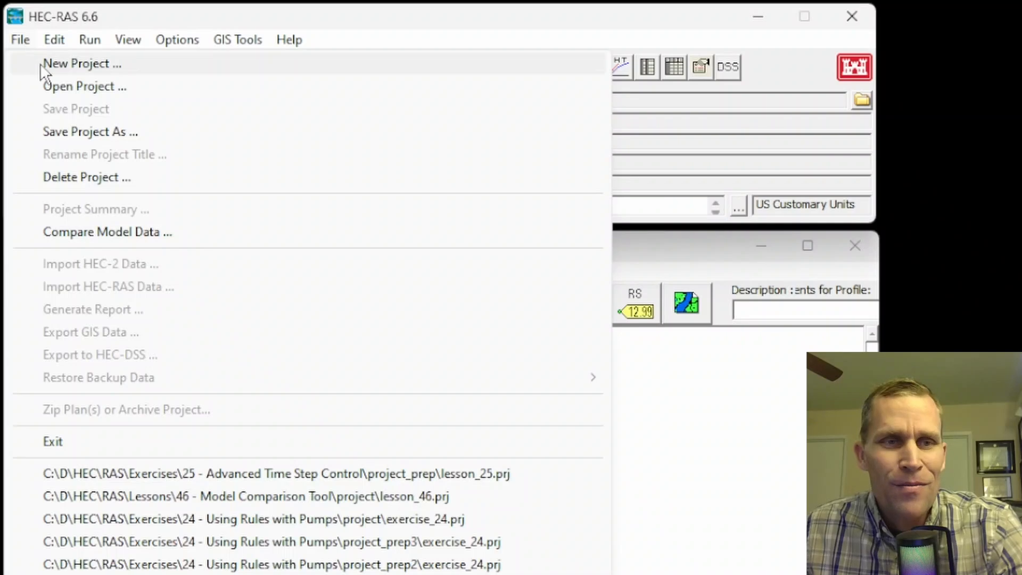
pyautogui.click(40, 61)
pyautogui.click(885, 500)
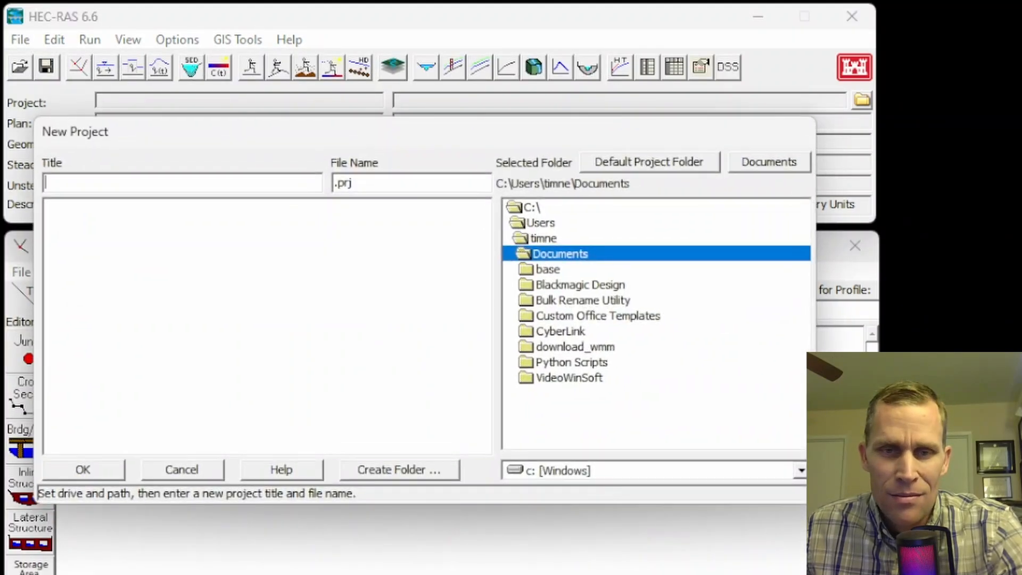
pyautogui.click(616, 162)
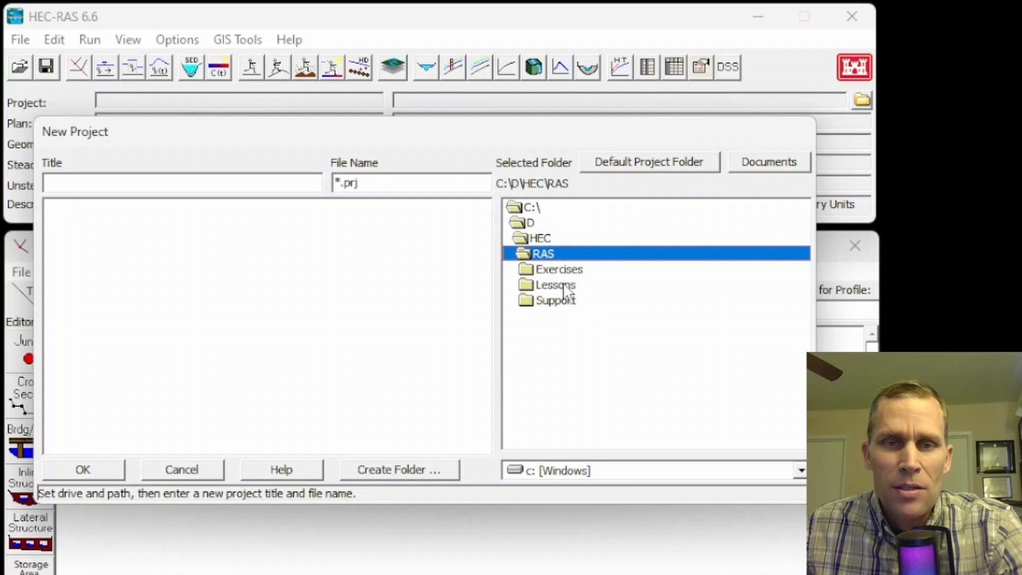
pyautogui.write('e')
pyautogui.write('xer')
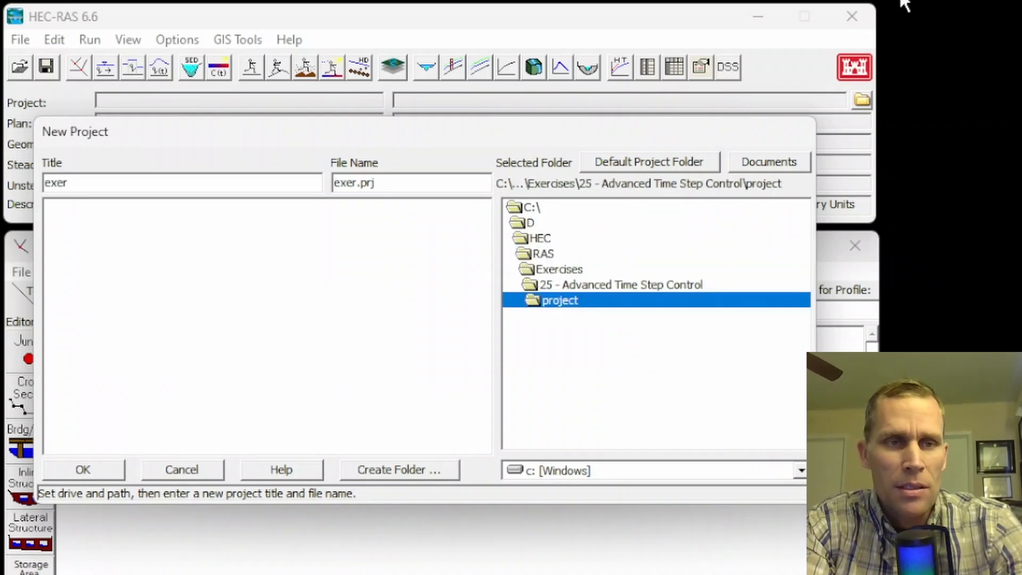
pyautogui.write('cise_25')
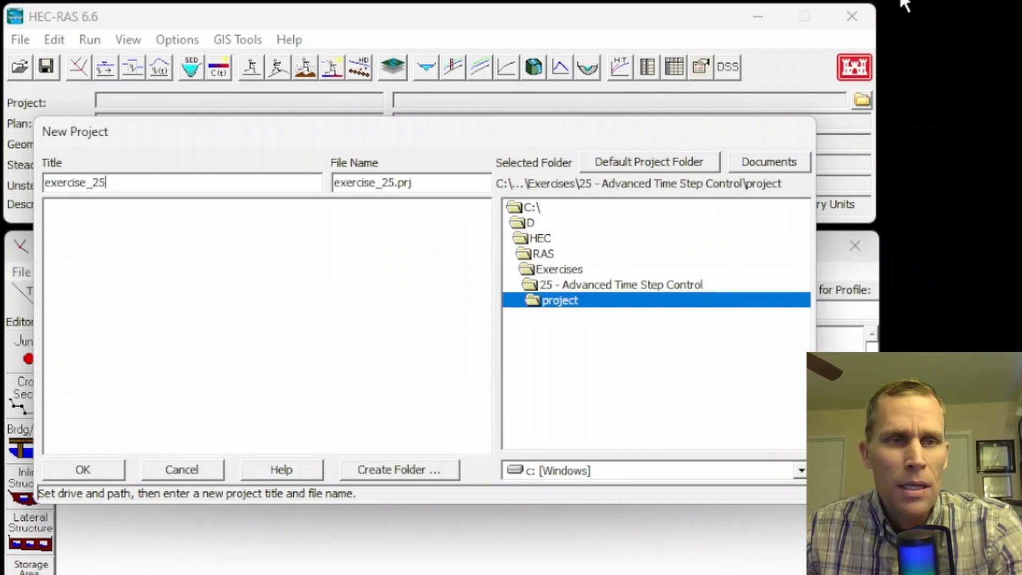
pyautogui.click(87, 471)
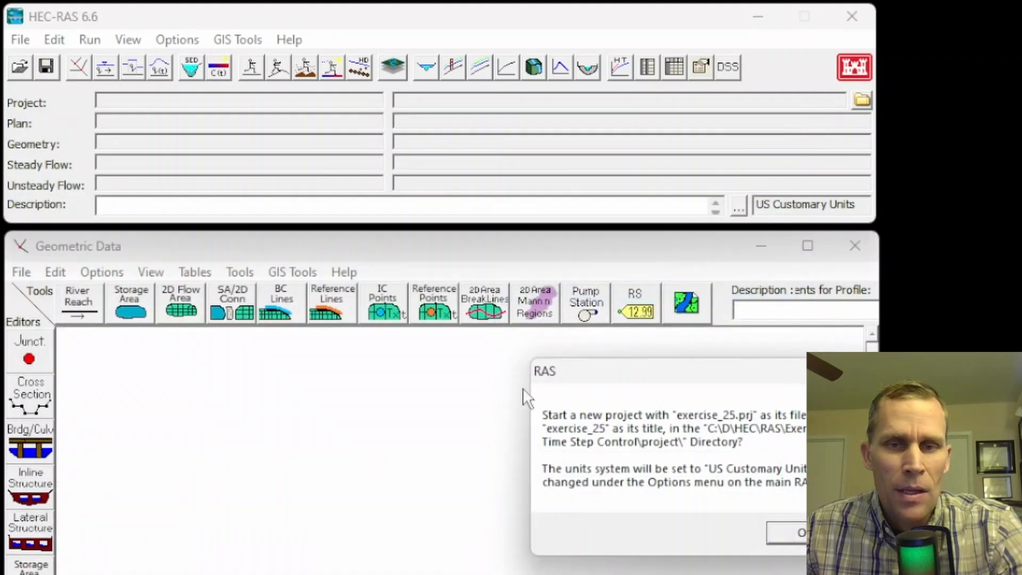
pyautogui.moveTo(650, 382); pyautogui.dragTo(279, 393)
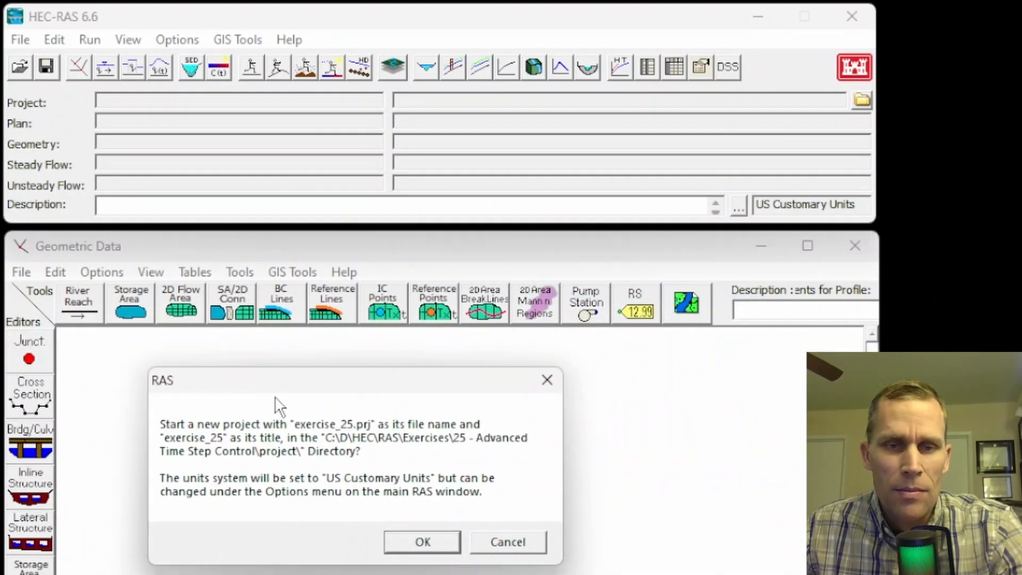
pyautogui.click(428, 544)
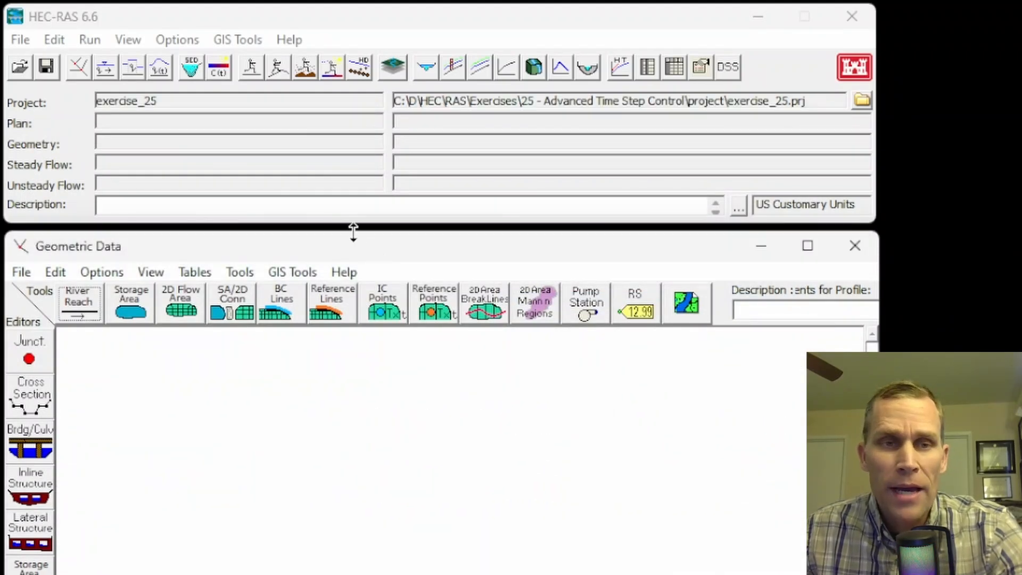
# Step: Bring up the geometric data editor and draw a gently bending river reach from north to south, about 0.80 long
pyautogui.click(56, 40)
pyautogui.click(75, 65)
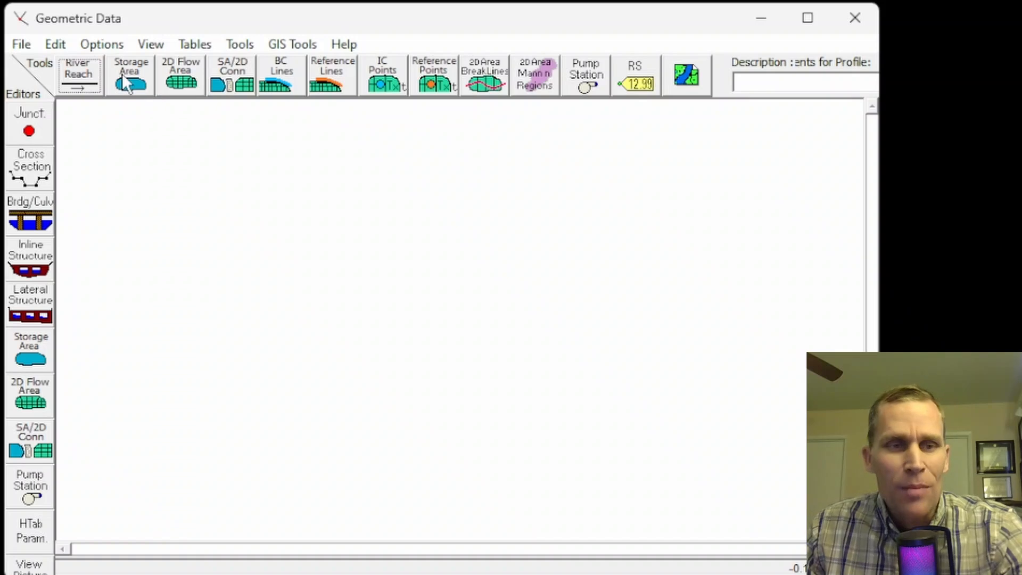
pyautogui.click(80, 75)
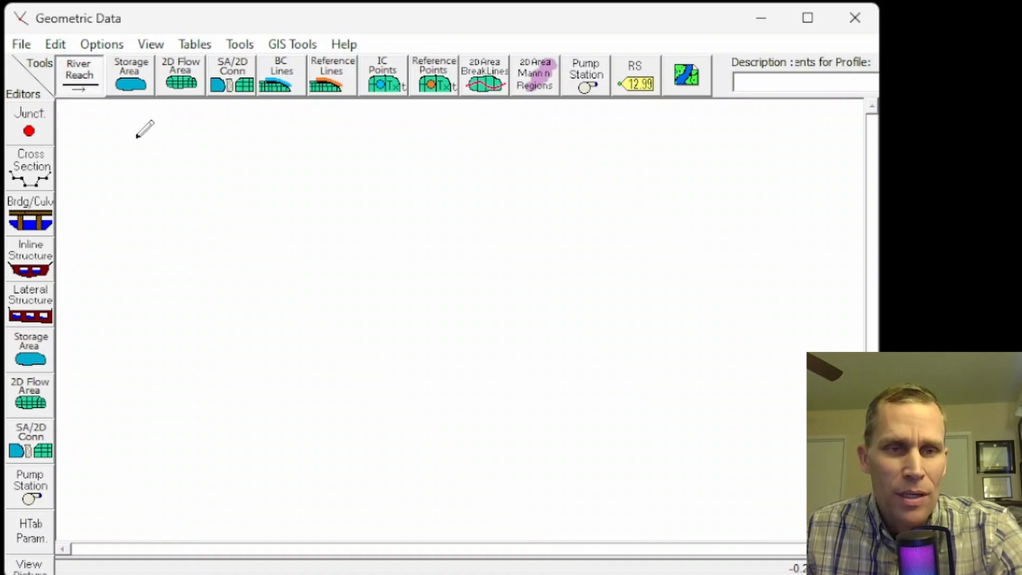
pyautogui.click(150, 147)
pyautogui.click(157, 181)
pyautogui.click(157, 266)
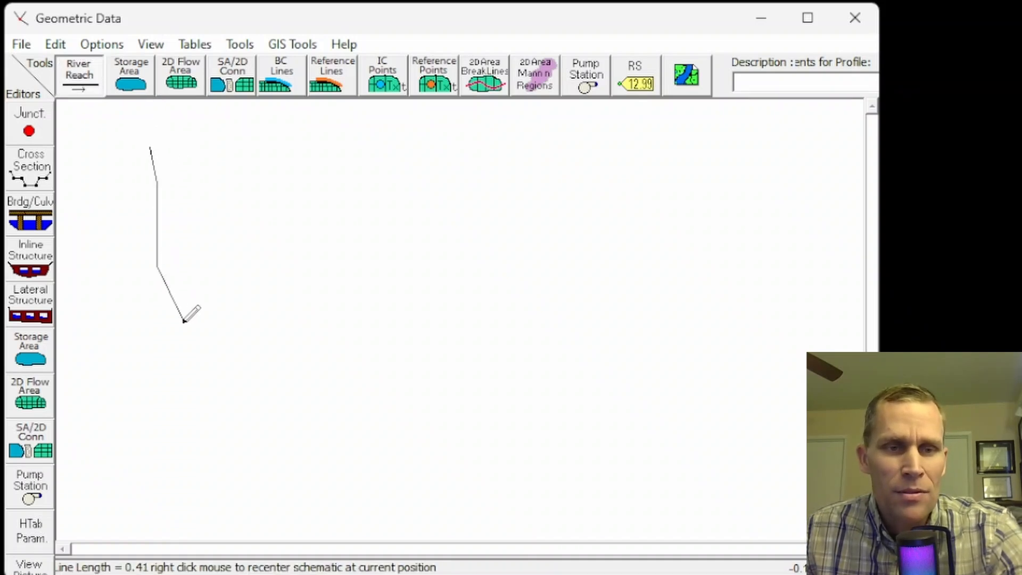
pyautogui.click(183, 319)
pyautogui.click(183, 389)
pyautogui.click(196, 431)
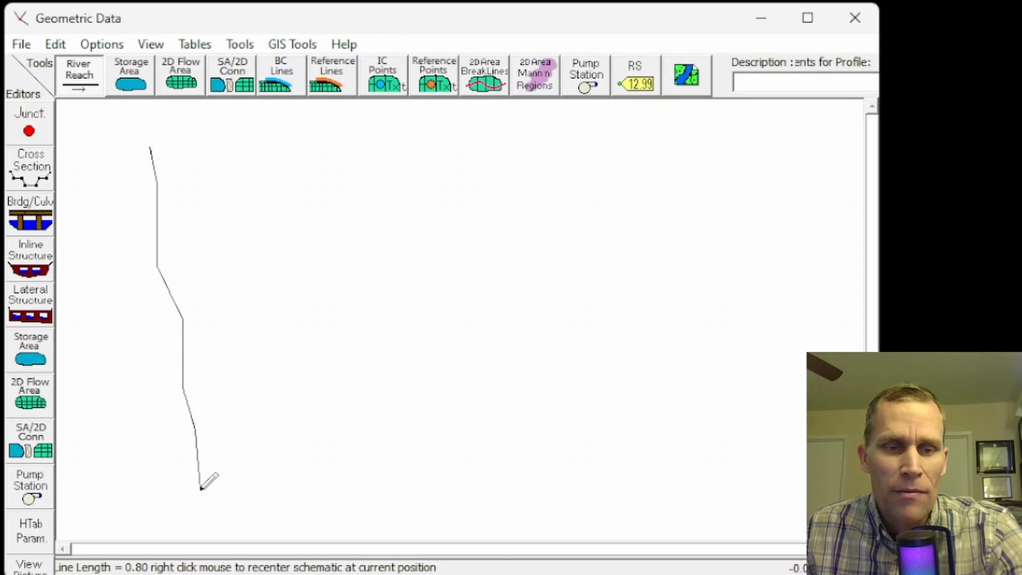
pyautogui.doubleClick(202, 494)
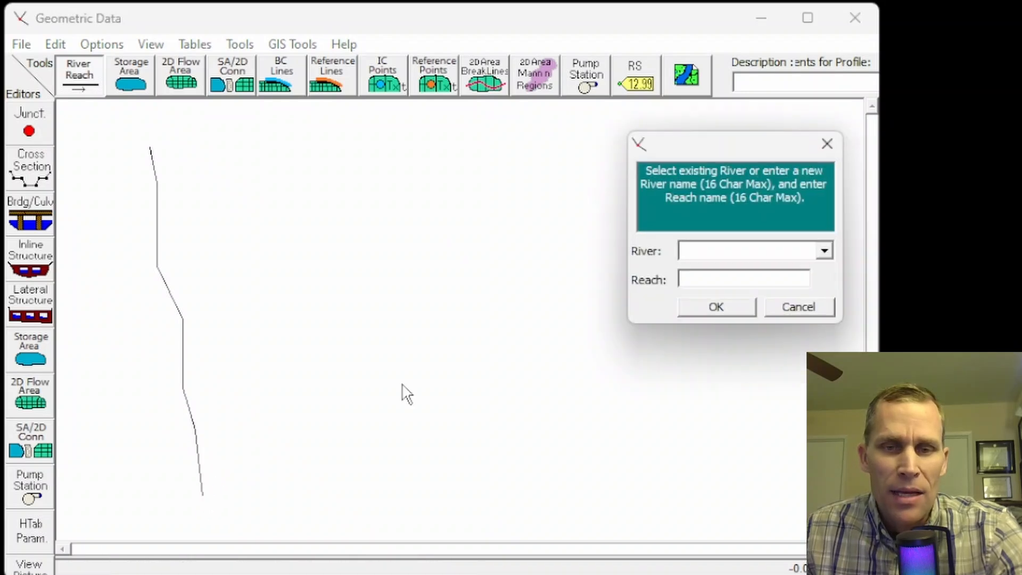
# Step: Name the new river "River" and its reach "Reach"
pyautogui.moveTo(704, 144); pyautogui.dragTo(329, 145)
pyautogui.write('River ')
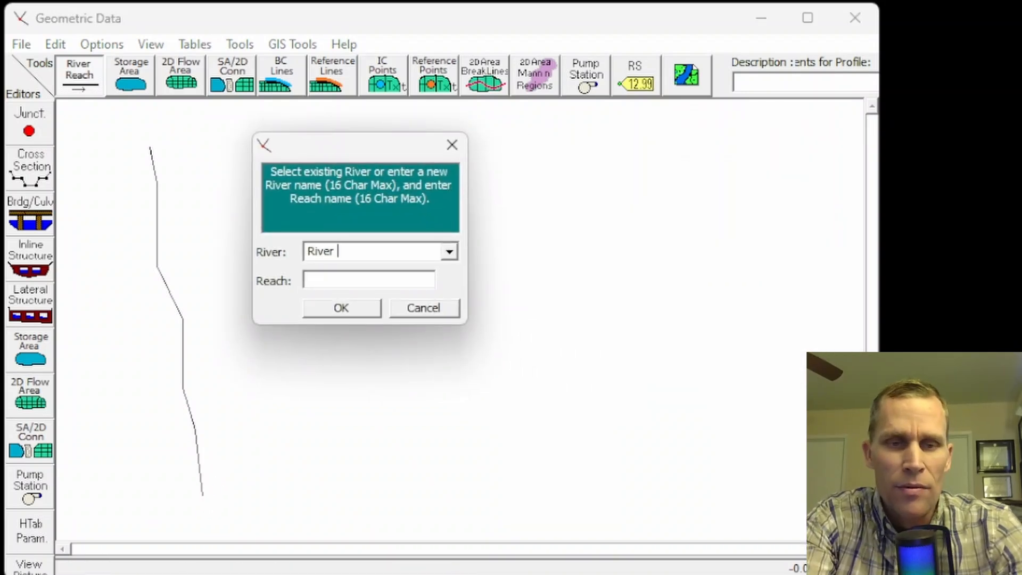
pyautogui.write('Reach')
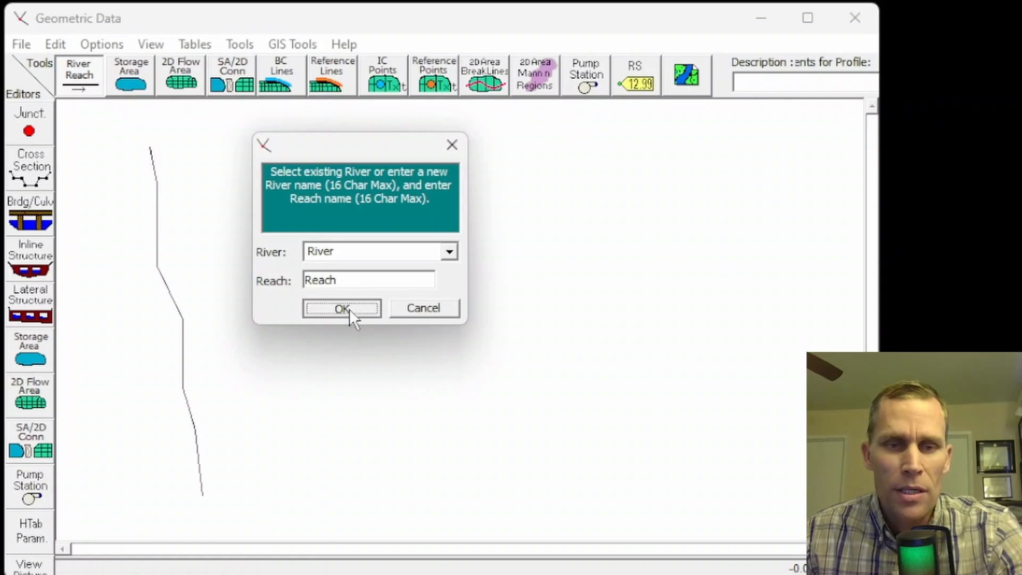
pyautogui.click(349, 309)
# Step: Open the cross section editor and add a new cross section at river station 0
pyautogui.click(50, 182)
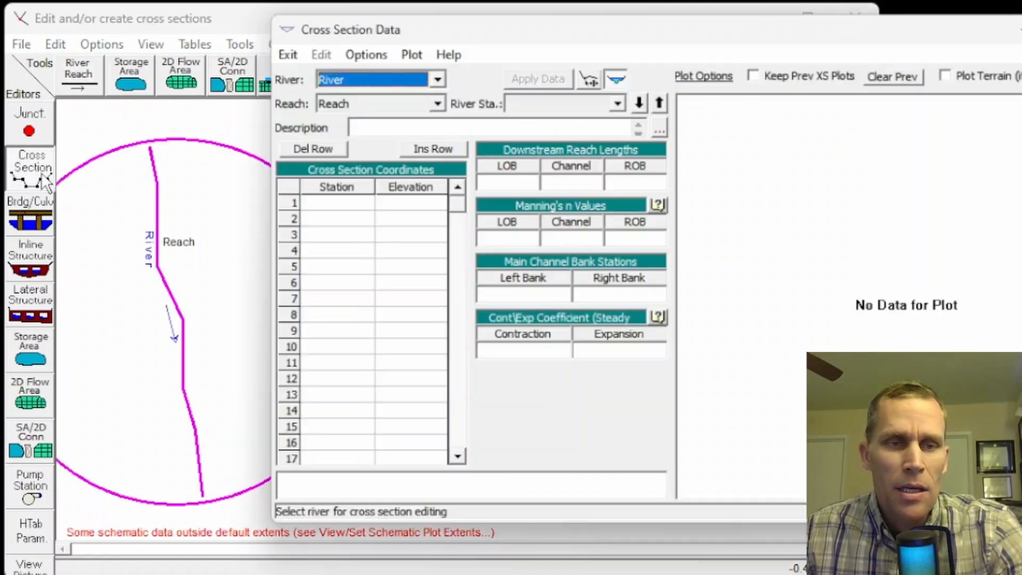
pyautogui.moveTo(547, 16); pyautogui.dragTo(526, 3)
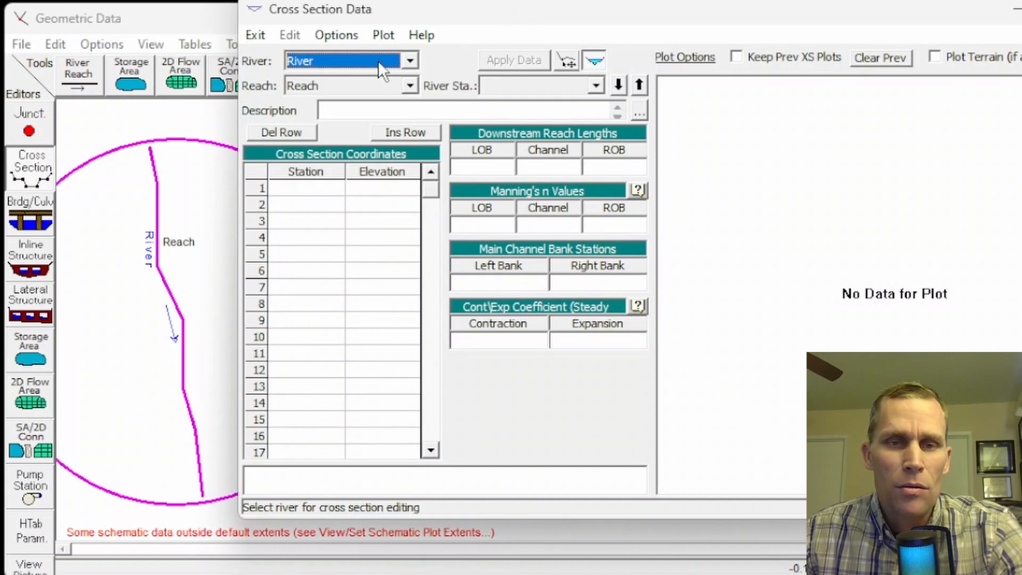
pyautogui.click(337, 35)
pyautogui.click(362, 62)
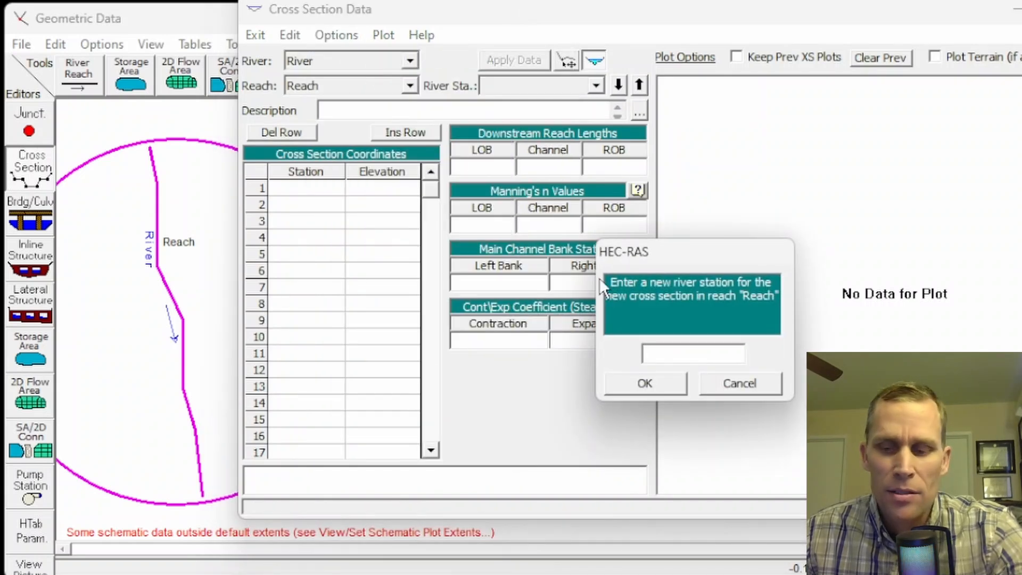
pyautogui.write('0')
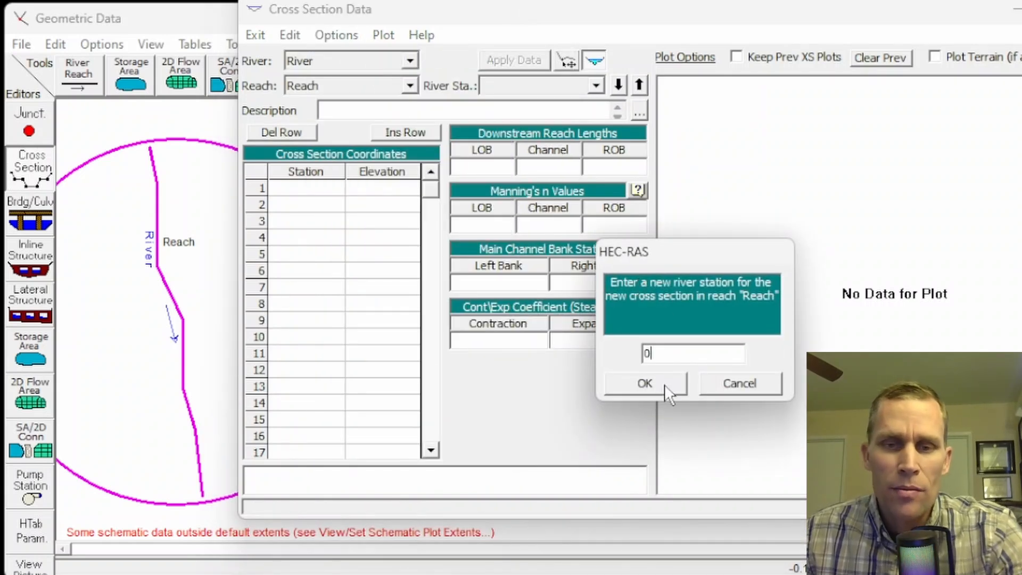
pyautogui.click(663, 383)
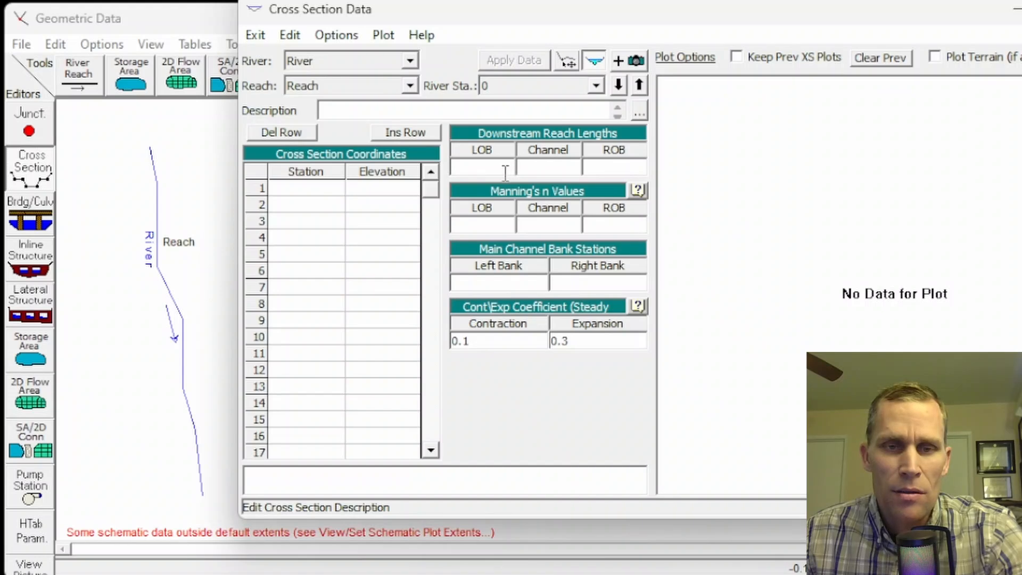
# Step: Set the downstream reach lengths of station 0 to 0 for LOB, channel and ROB
pyautogui.click(505, 169)
pyautogui.write('0')
pyautogui.press('Tab')
pyautogui.write('0')
pyautogui.press('Tab')
pyautogui.write('0')
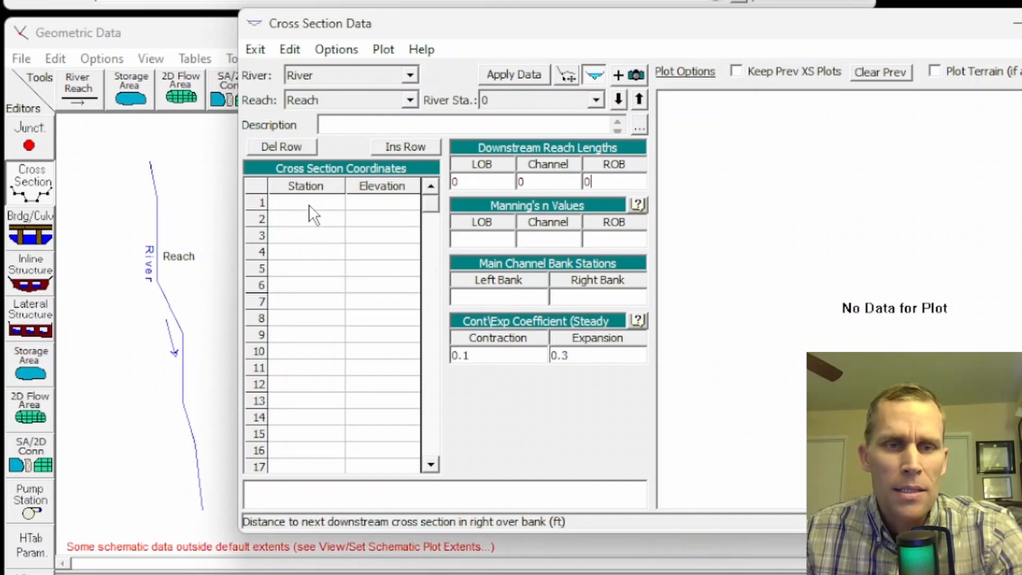
# Step: Paste the station/elevation pairs 0/45, 50/40, 100/40, 150/30, 200/30, 250/40, 300/40 and 350/45 into the cross section coordinates
pyautogui.click(313, 193)
pyautogui.moveTo(313, 210); pyautogui.dragTo(383, 367)
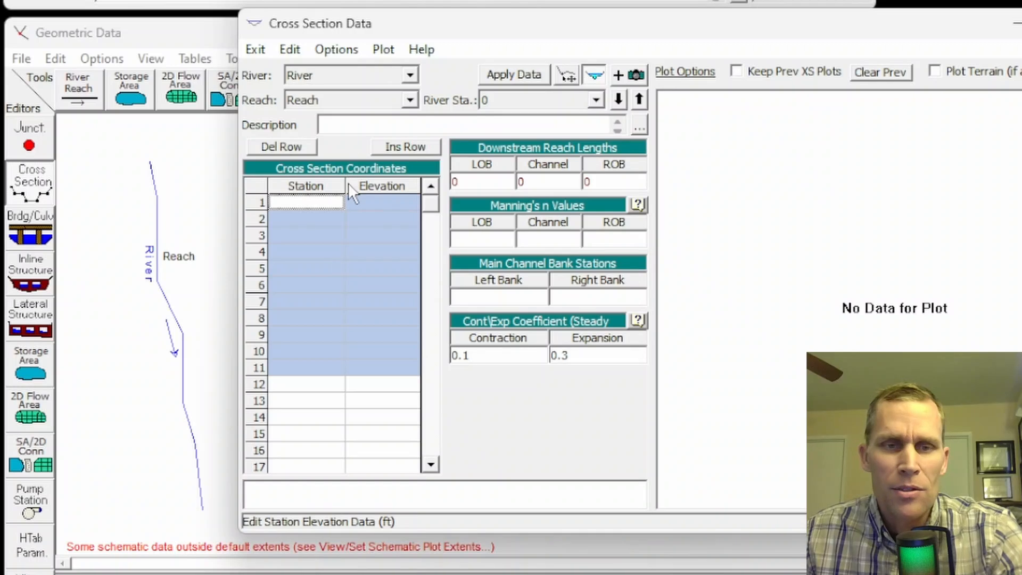
pyautogui.hotkey('ctrl', 'v')
pyautogui.click(310, 237)
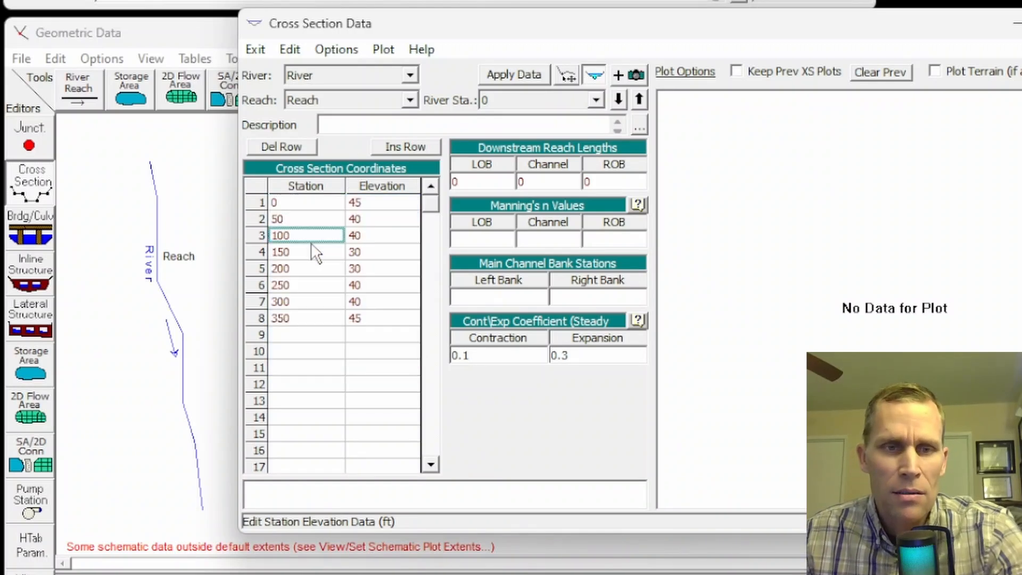
pyautogui.moveTo(301, 205); pyautogui.dragTo(358, 322)
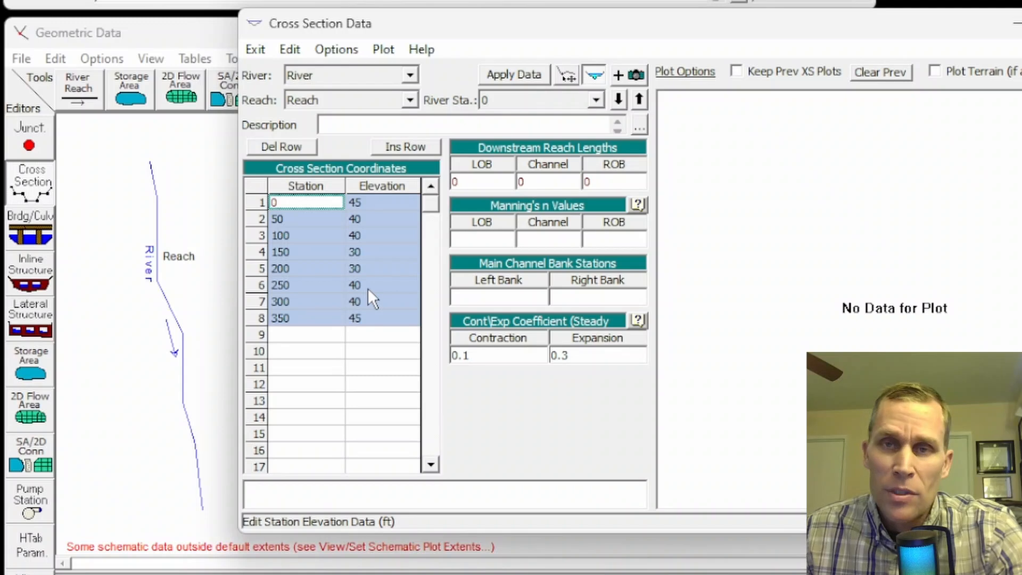
# Step: Set Manning's n to 0.05 for the left overbank, 0.03 for the channel and 0.05 for the right overbank
pyautogui.click(492, 239)
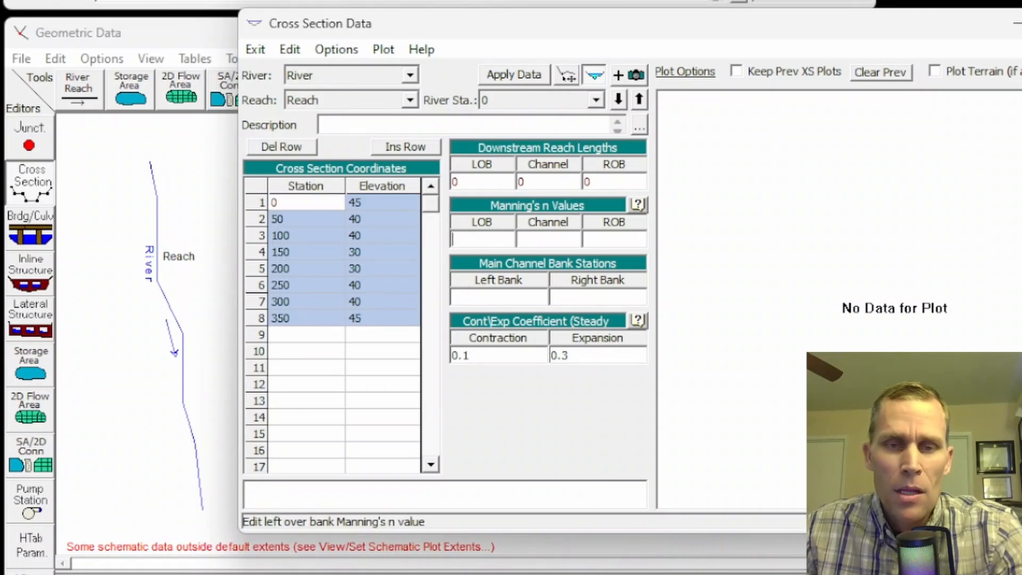
pyautogui.press('Tab')
pyautogui.write('0')
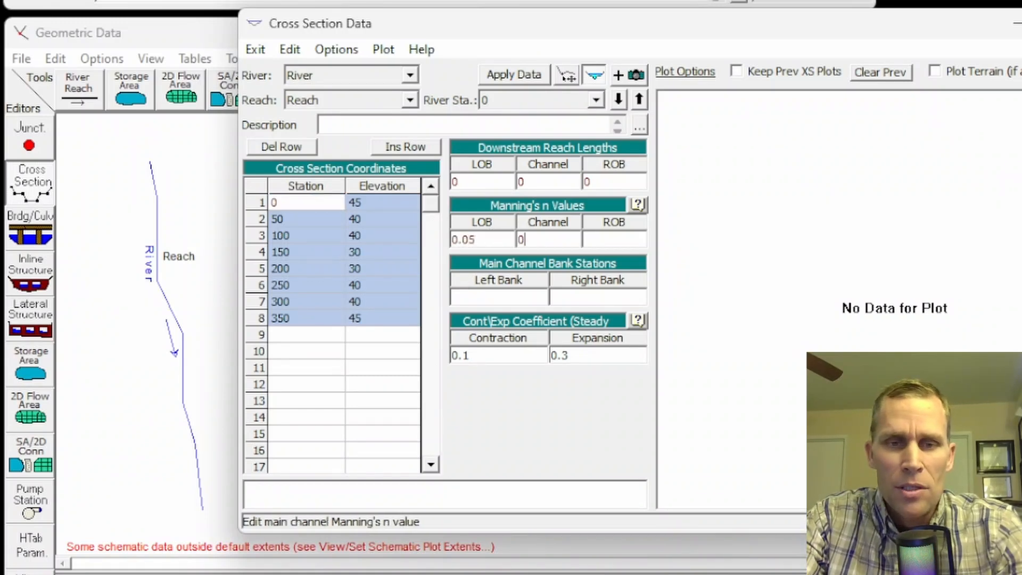
pyautogui.write('.03')
pyautogui.press('Tab')
pyautogui.write('0.05')
# Step: Set the main channel bank stations to 100 left and 250 right, and apply the cross section data
pyautogui.press('Tab')
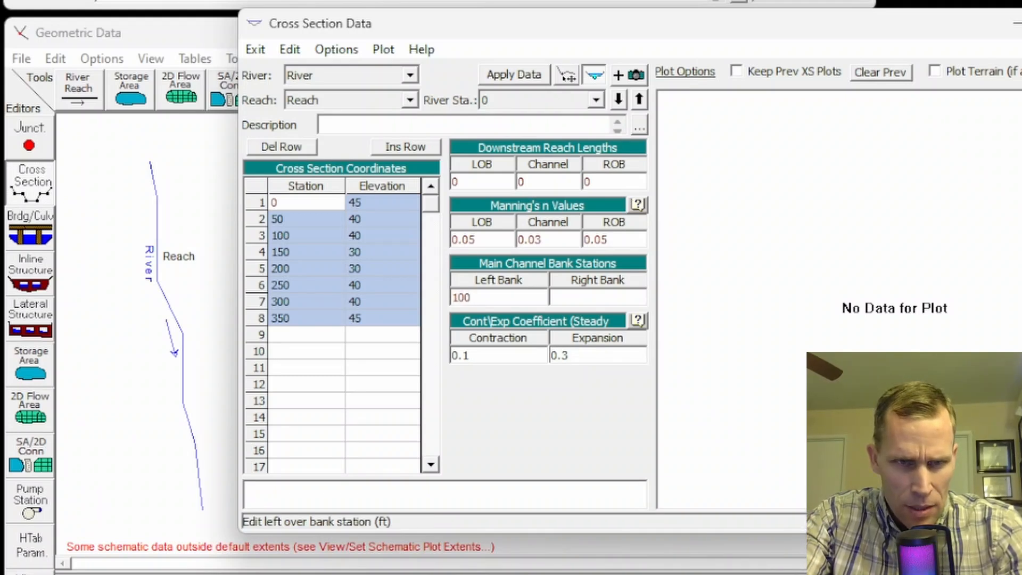
pyautogui.press('Tab')
pyautogui.write('250')
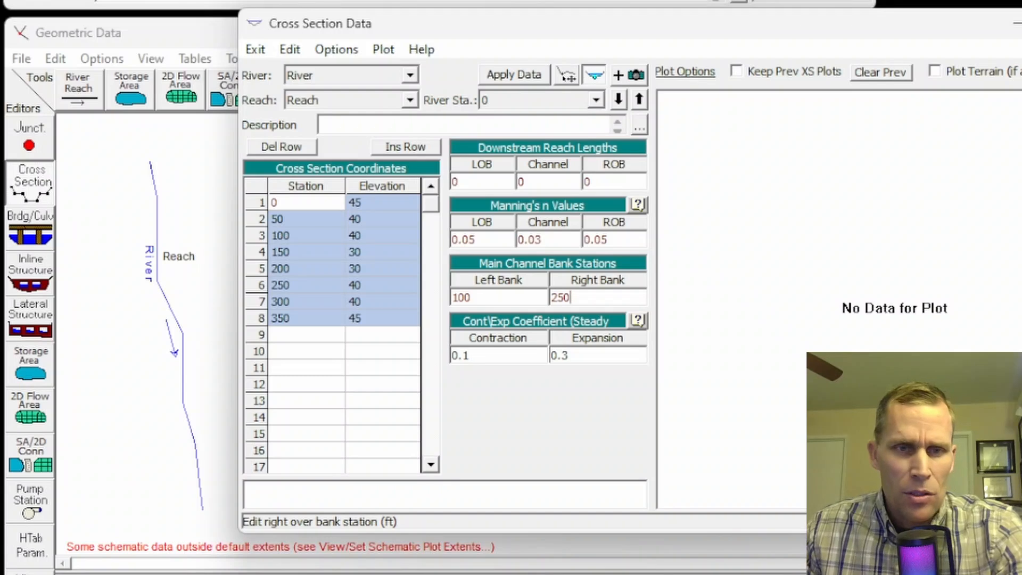
pyautogui.click(488, 75)
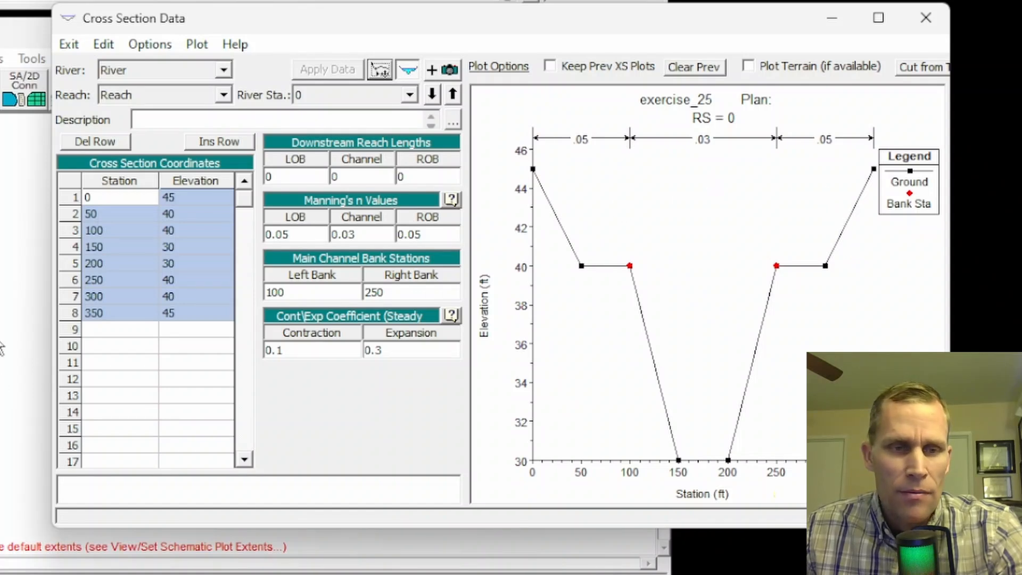
# Step: Copy the current cross section to a new river station 5000 on the same river and reach
pyautogui.click(150, 45)
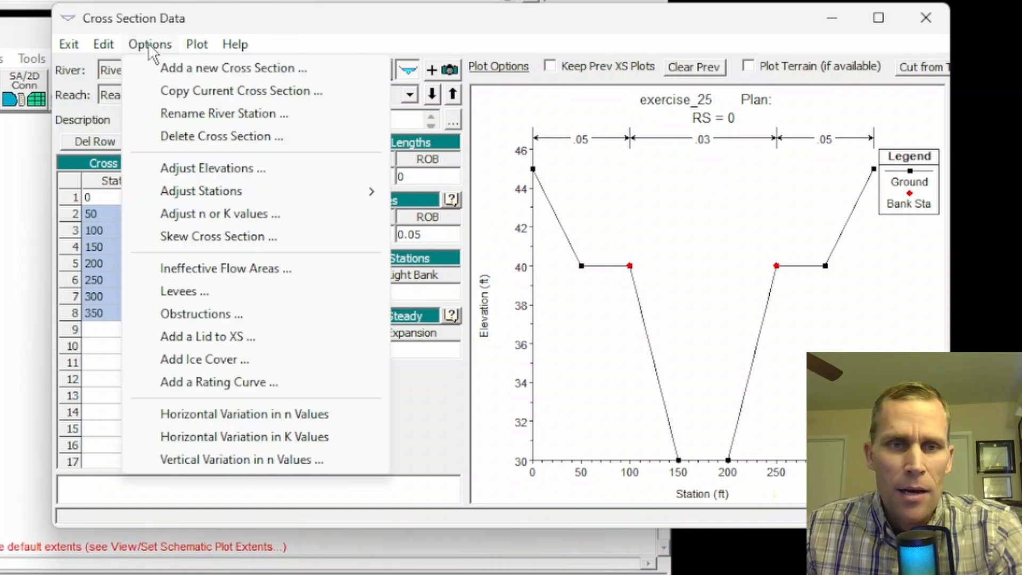
pyautogui.click(171, 91)
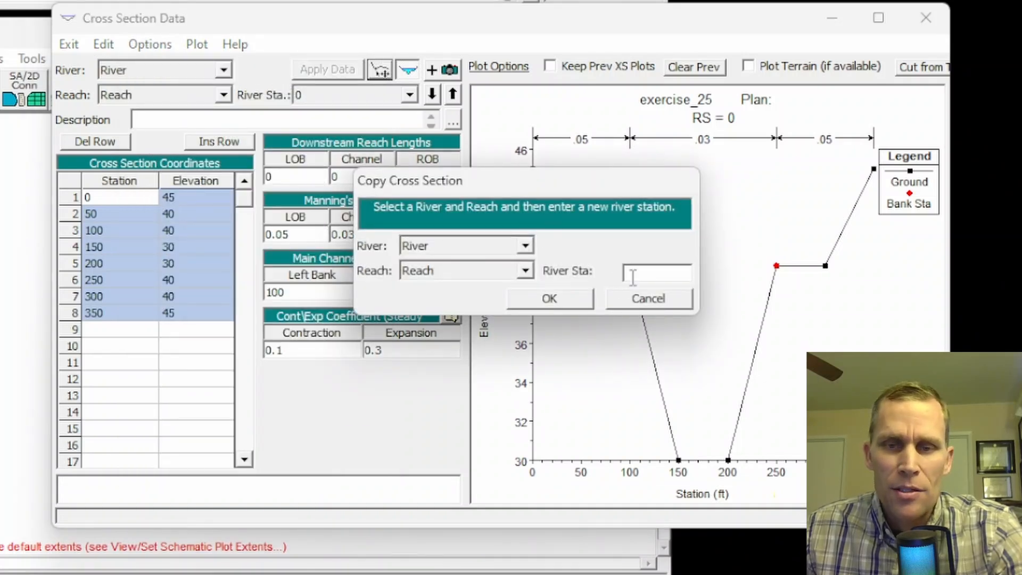
pyautogui.write('5000')
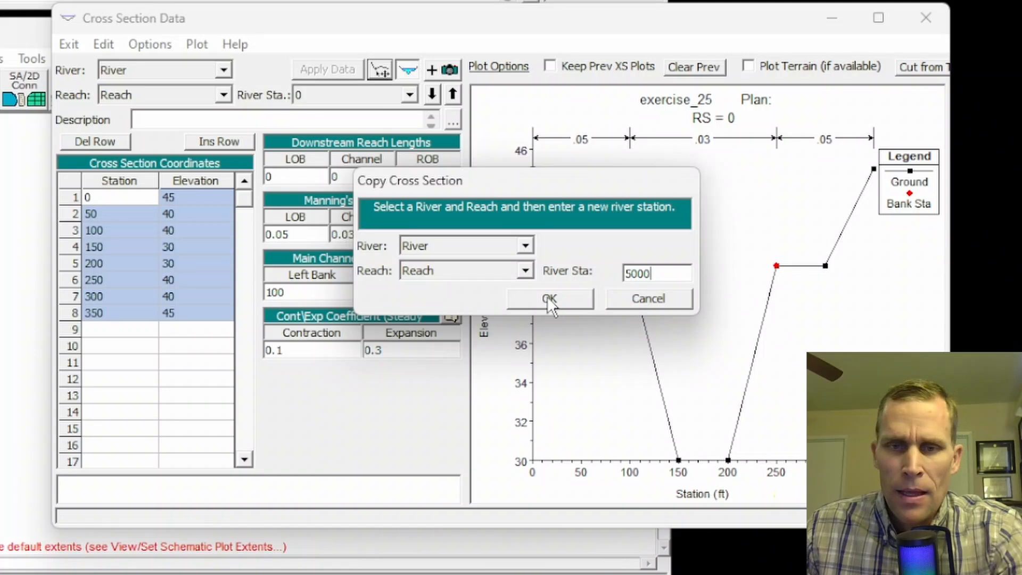
pyautogui.click(548, 299)
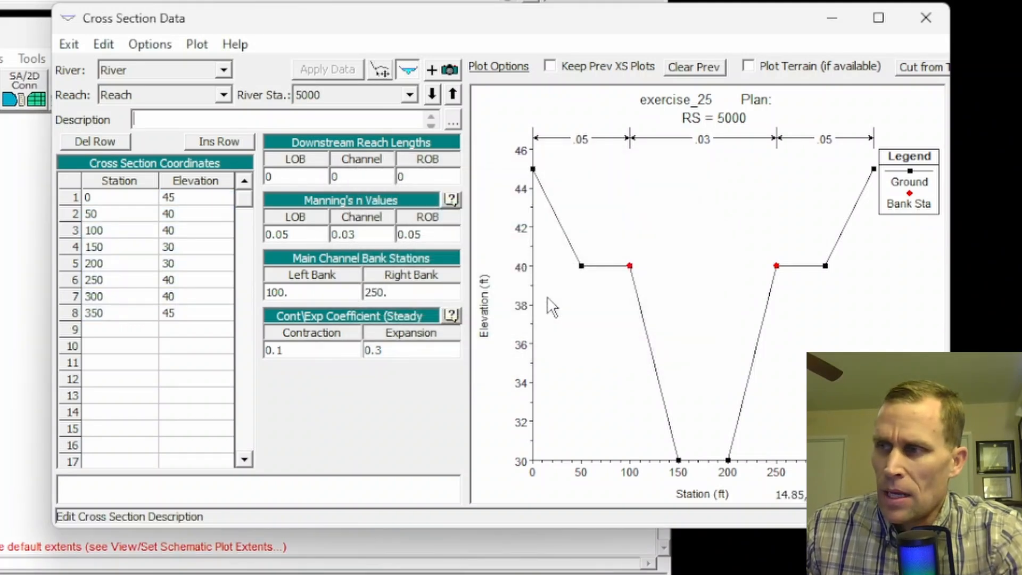
# Step: Set the downstream reach lengths of station 5000 to 5000 for LOB, channel and ROB
pyautogui.click(298, 174)
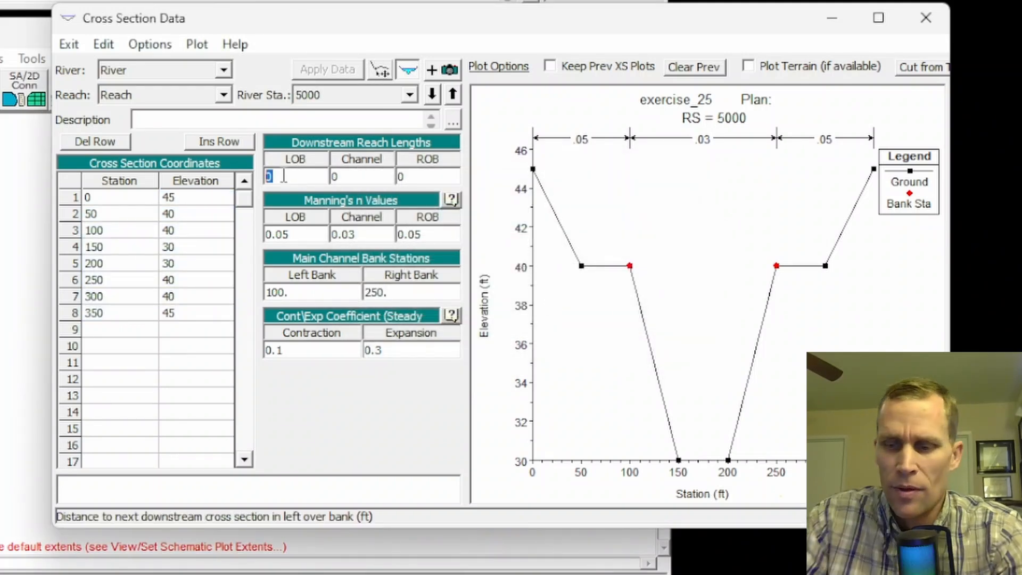
pyautogui.write('5000')
pyautogui.doubleClick(284, 176)
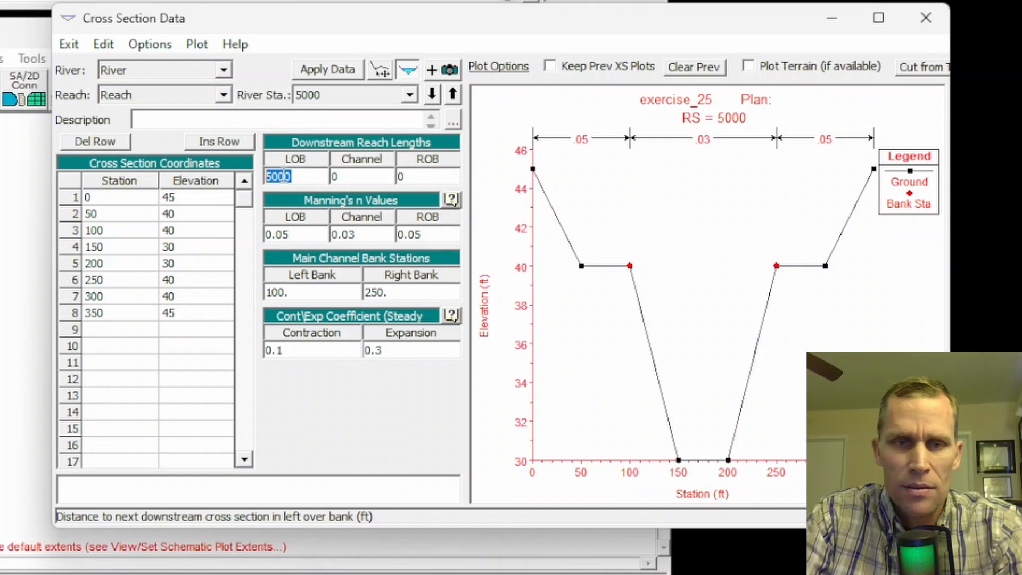
pyautogui.press('Tab')
pyautogui.write('5000')
pyautogui.press('Tab')
pyautogui.write('5000')
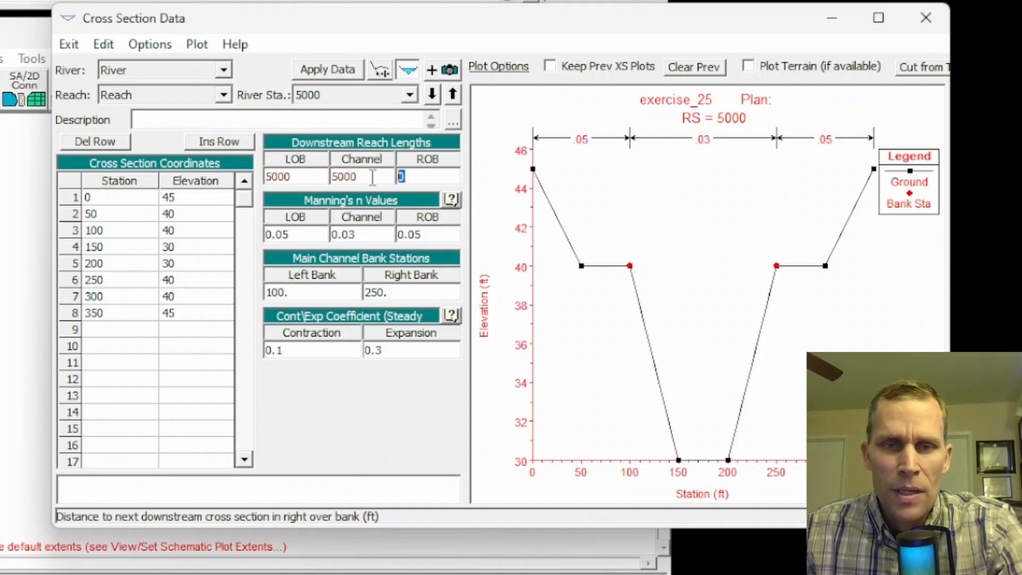
# Step: Raise all elevations of the station 5000 cross section by 50 ft and apply the data
pyautogui.click(151, 45)
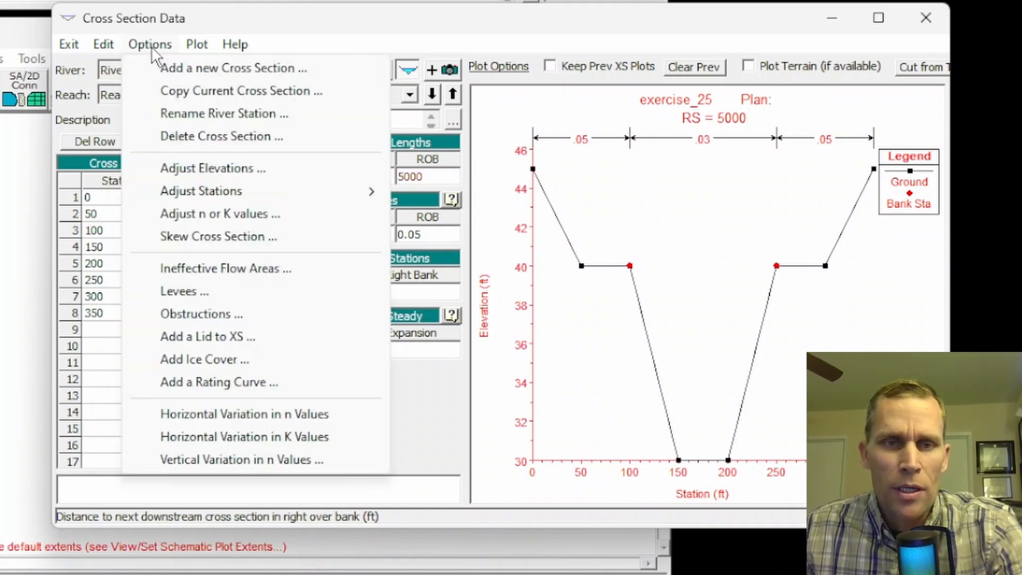
pyautogui.click(198, 169)
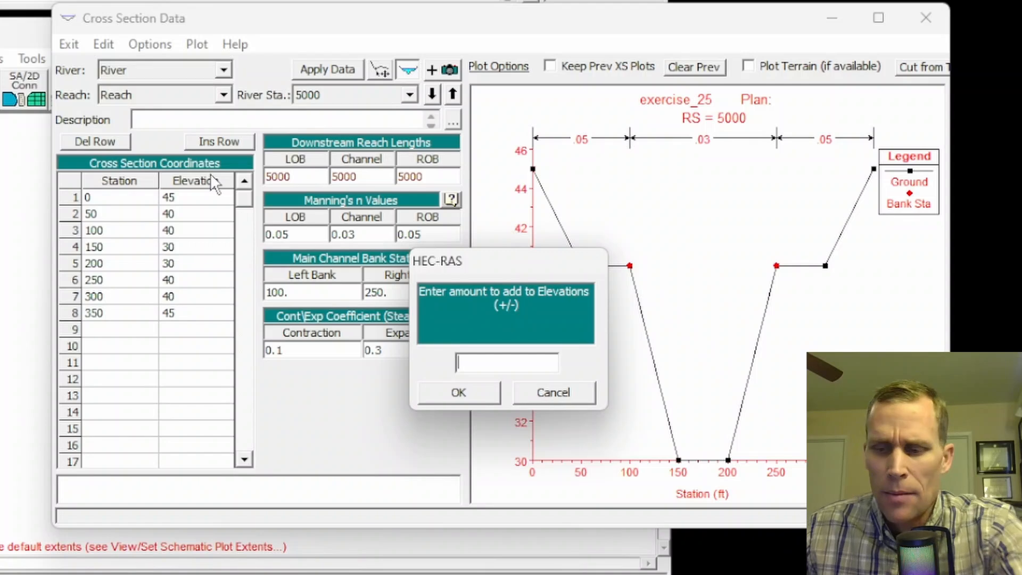
pyautogui.click(449, 391)
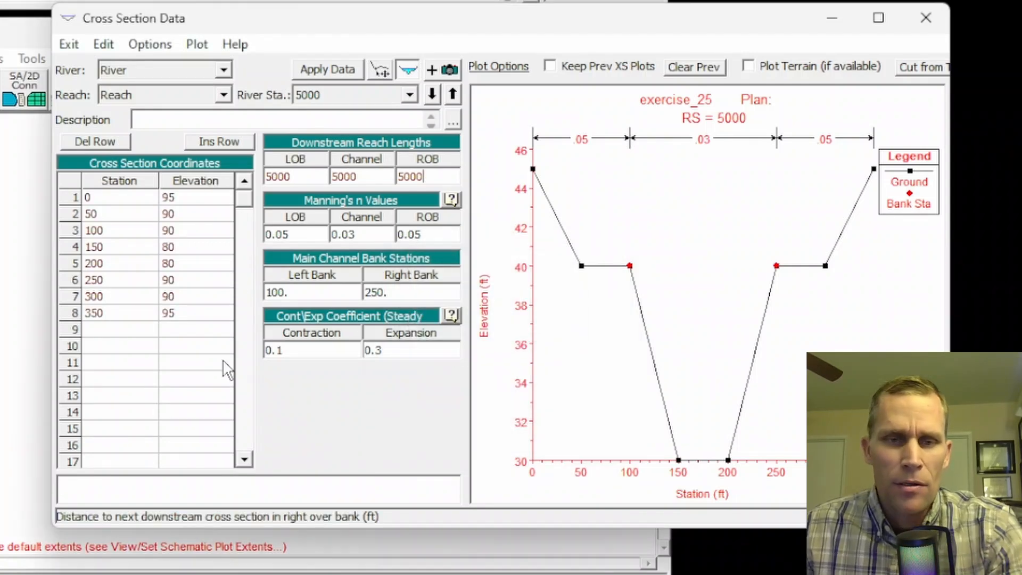
pyautogui.click(311, 67)
# Step: Plot the reach profile to check the channel bed between stations 5000 and 0, and close the plot and cross section editor
pyautogui.click(193, 46)
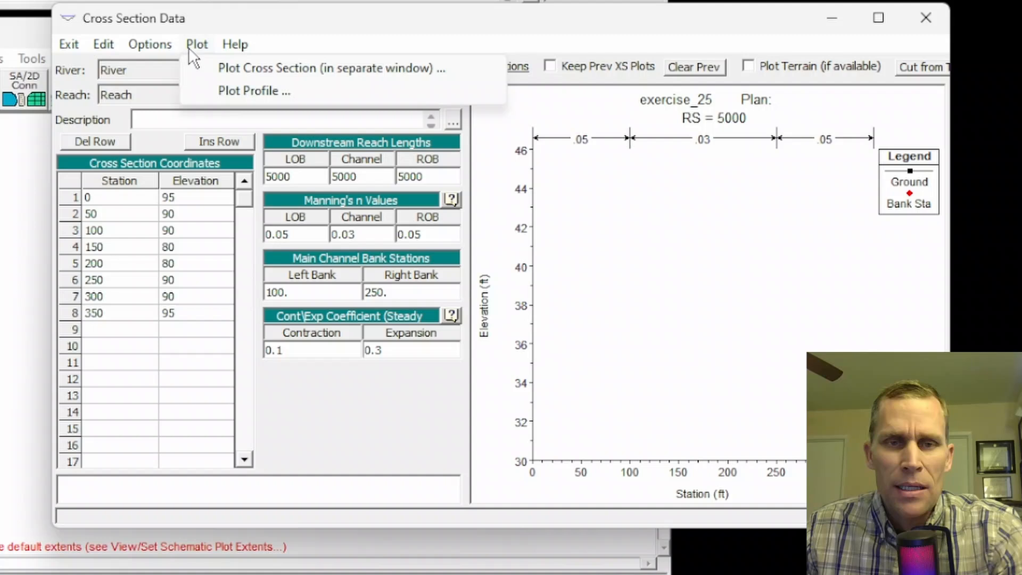
pyautogui.click(216, 95)
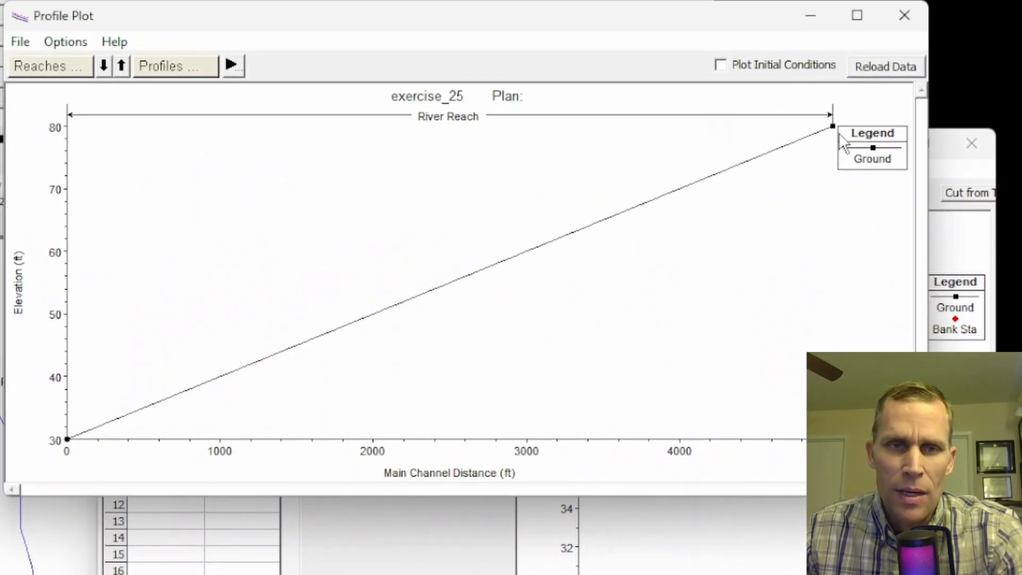
pyautogui.click(895, 14)
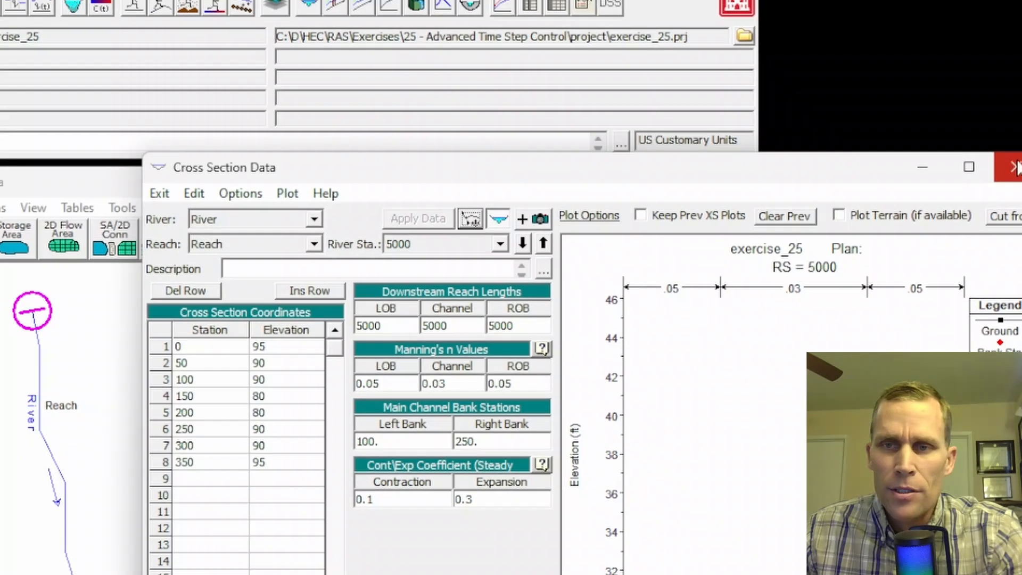
pyautogui.click(971, 143)
# Step: Save the geometry data in the project folder under the title "base"
pyautogui.click(22, 270)
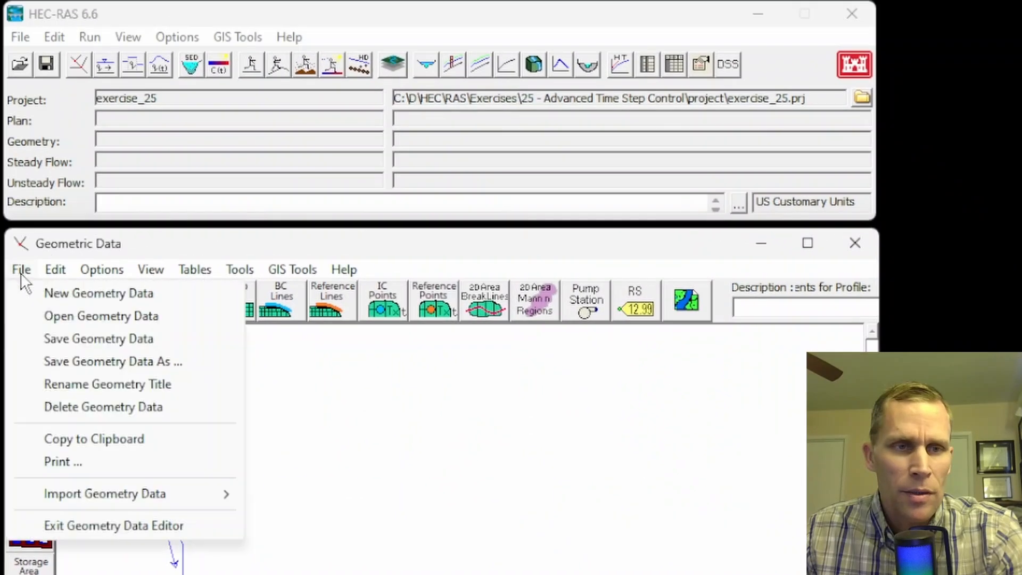
pyautogui.click(53, 361)
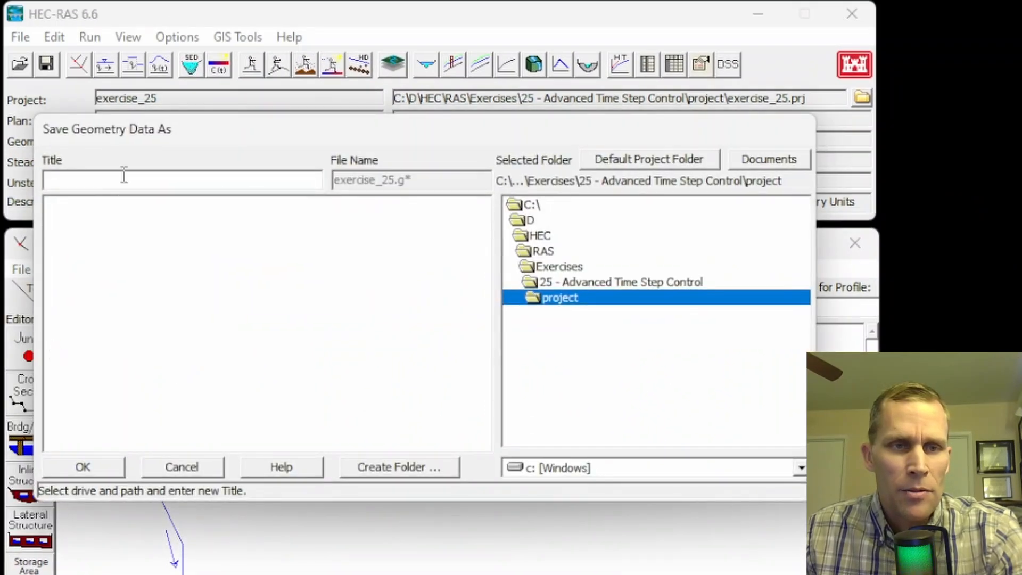
pyautogui.write('base')
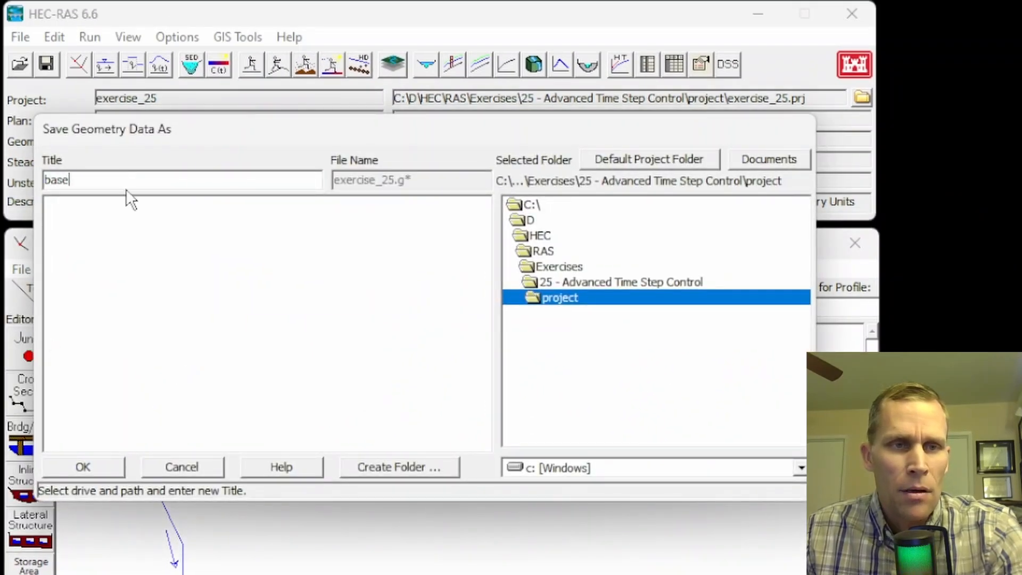
pyautogui.click(105, 461)
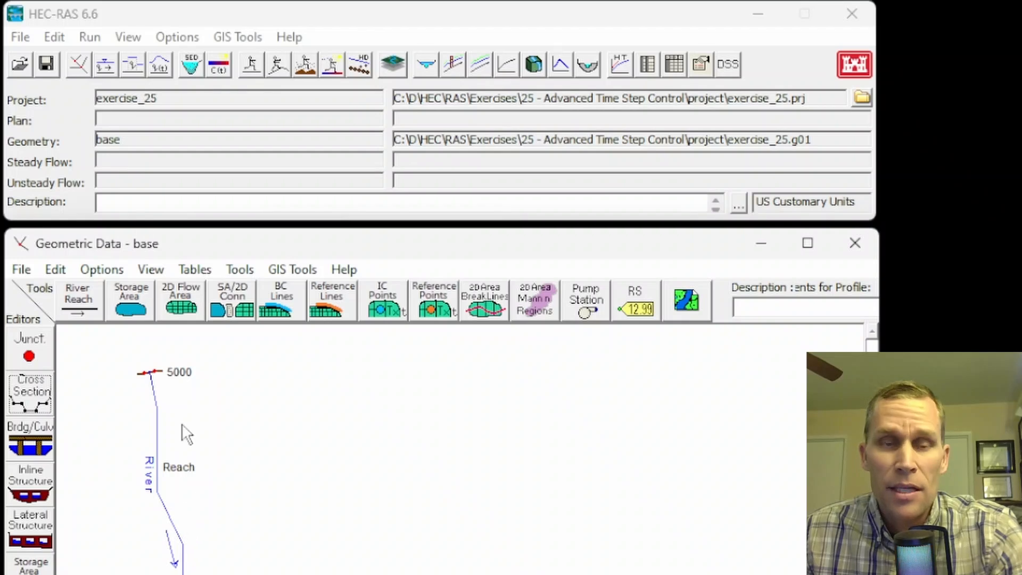
# Step: In the unsteady flow data, assign a normal depth boundary condition with friction slope 0.01 to river station 0
pyautogui.click(60, 37)
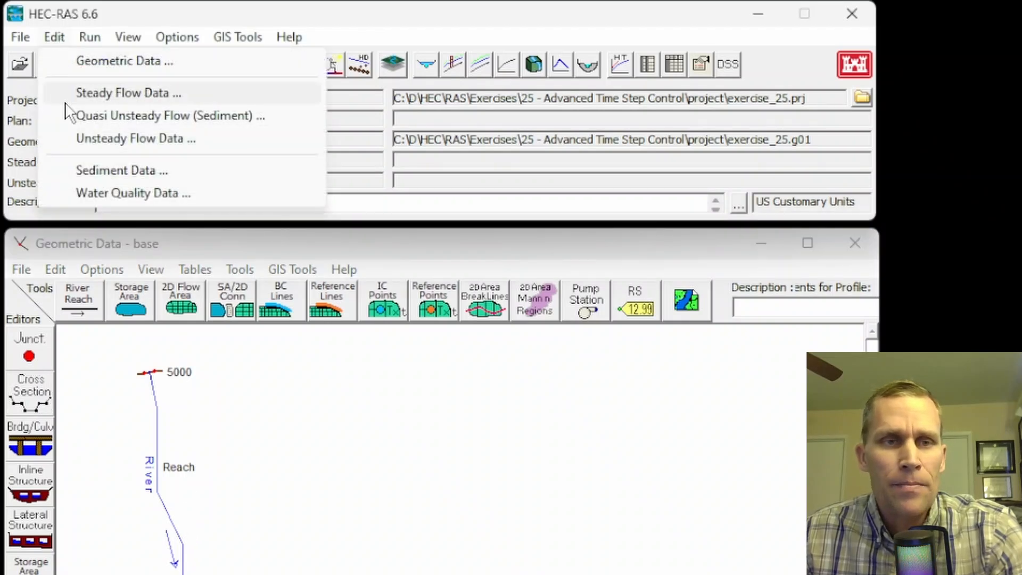
pyautogui.click(101, 142)
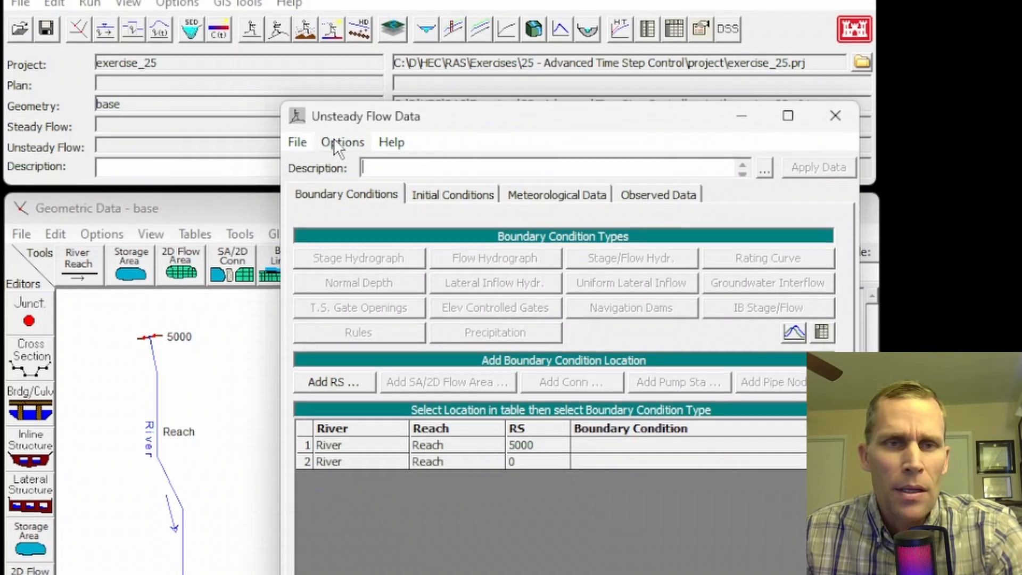
pyautogui.click(342, 177)
pyautogui.click(343, 177)
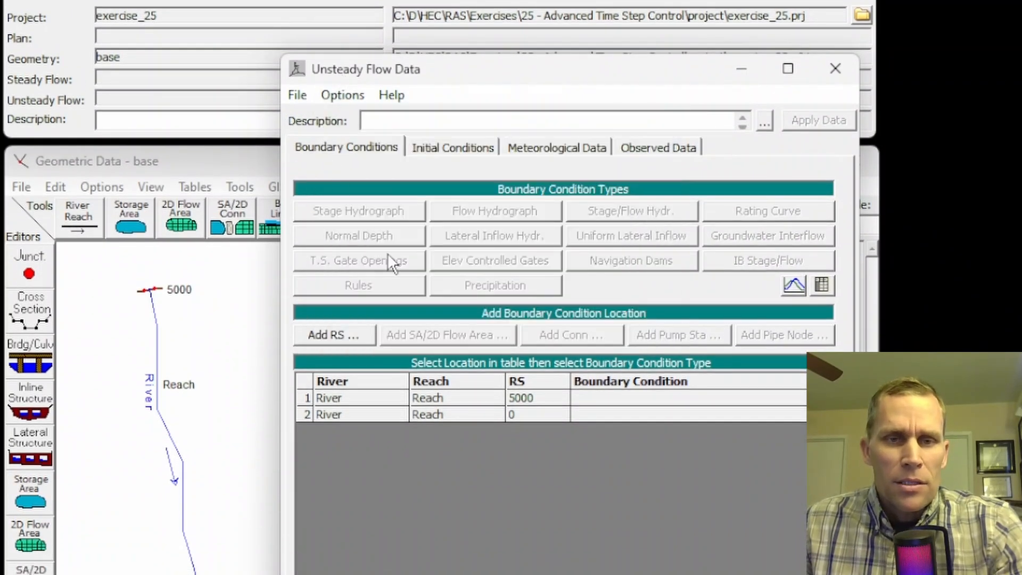
pyautogui.click(602, 415)
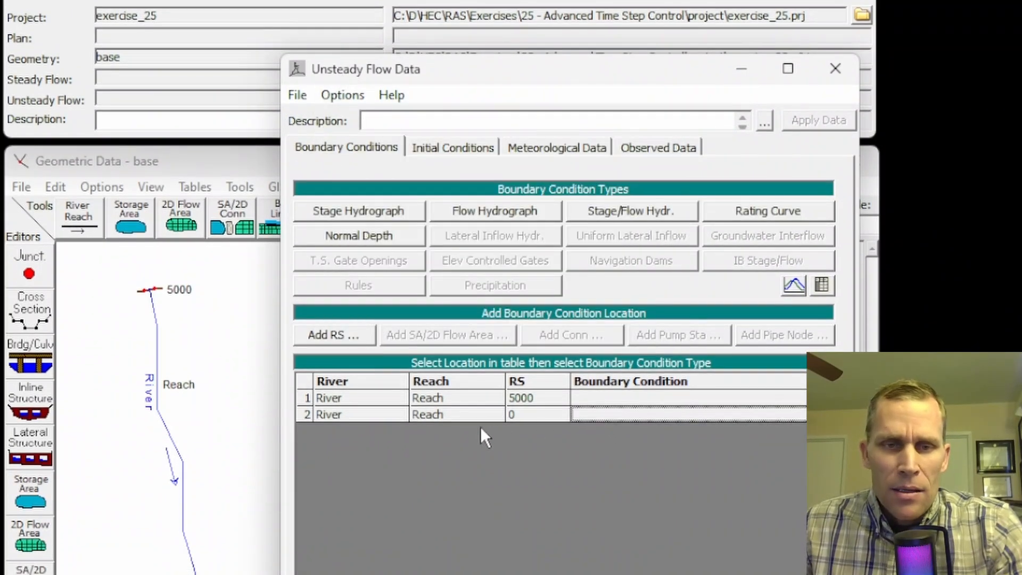
pyautogui.click(382, 236)
pyautogui.doubleClick(851, 347)
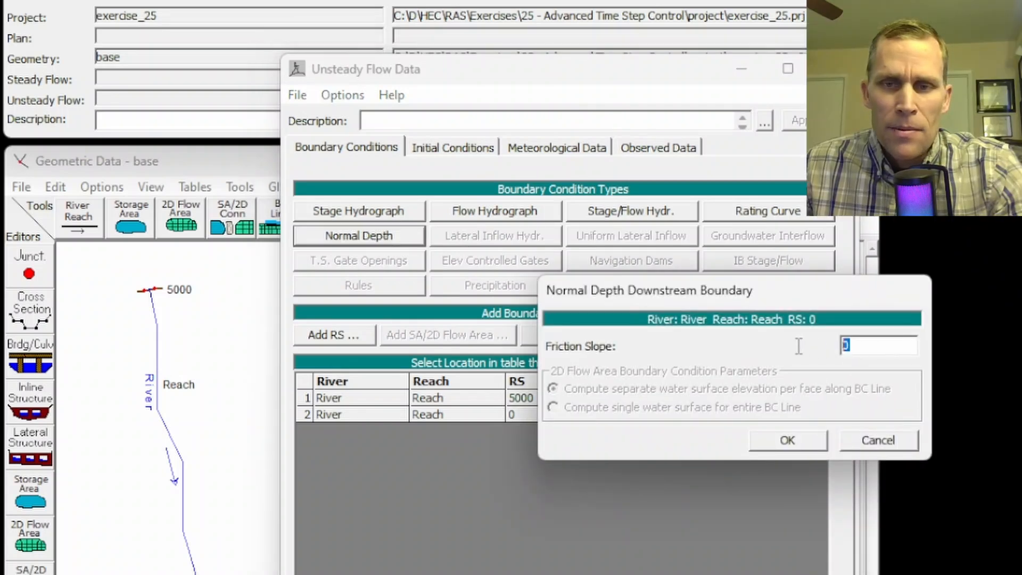
pyautogui.write('0.01')
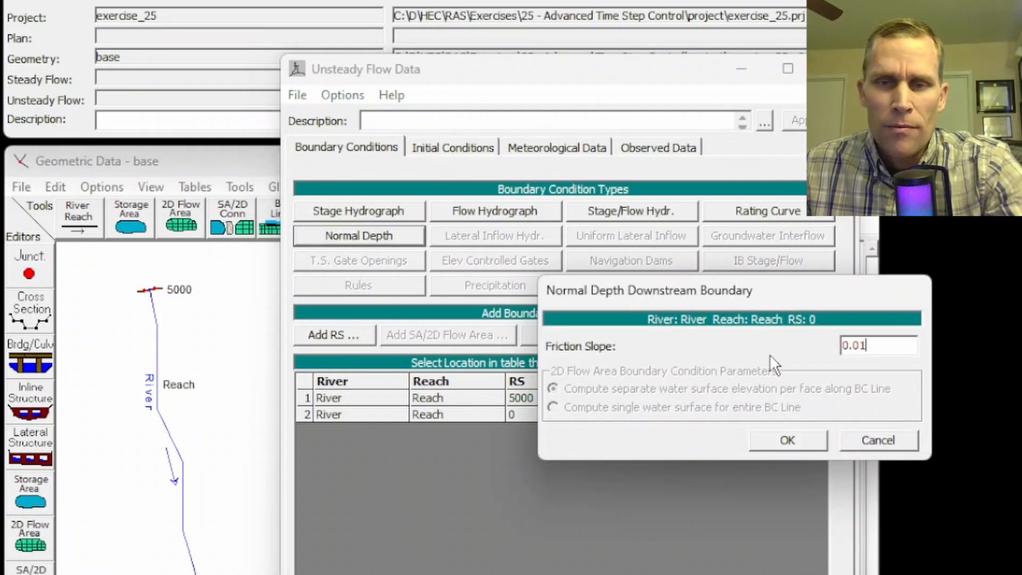
pyautogui.click(788, 439)
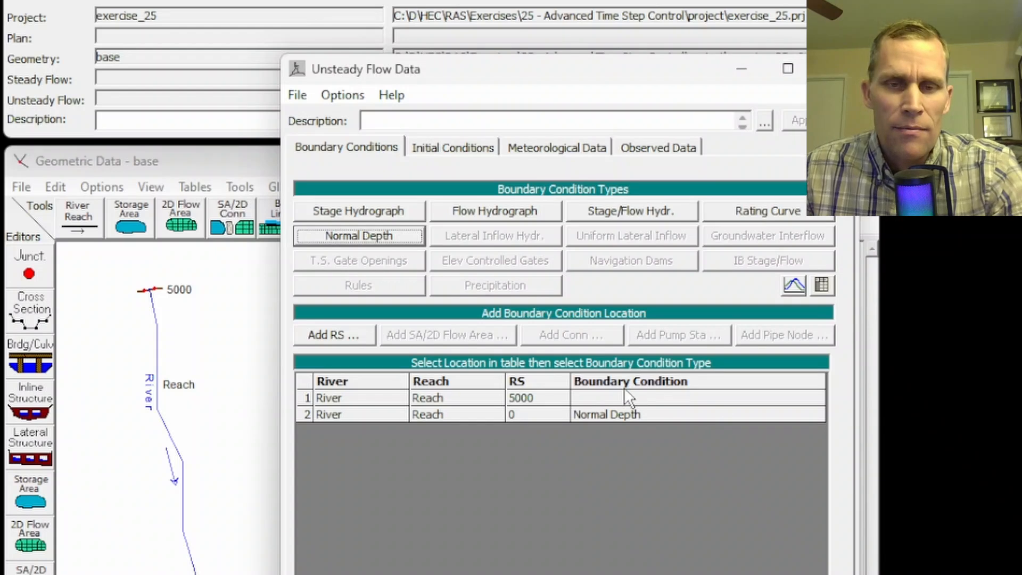
# Step: Start a flow hydrograph boundary condition for station 5000, using table entry and the simulation time as starting reference
pyautogui.click(586, 400)
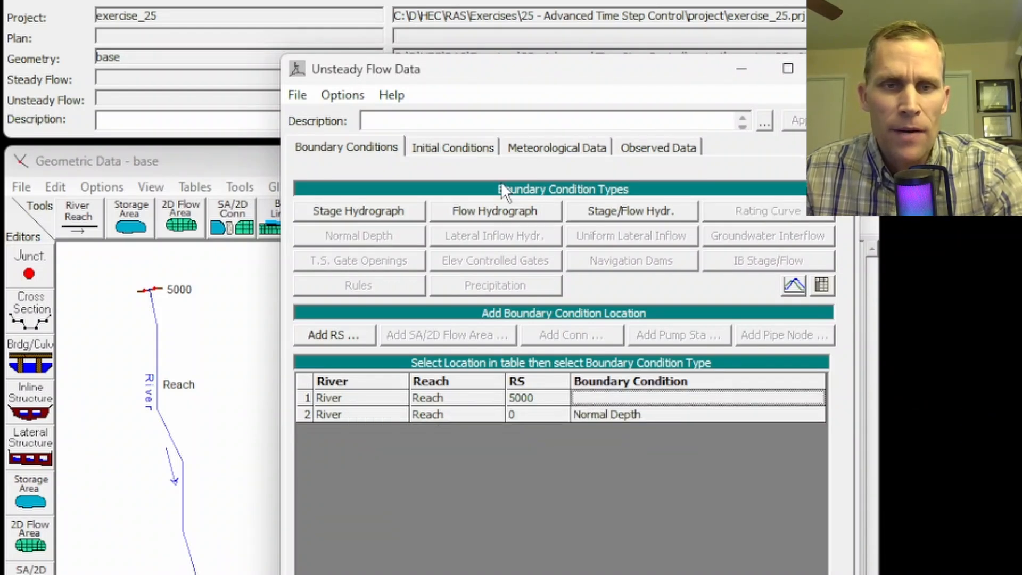
pyautogui.click(467, 212)
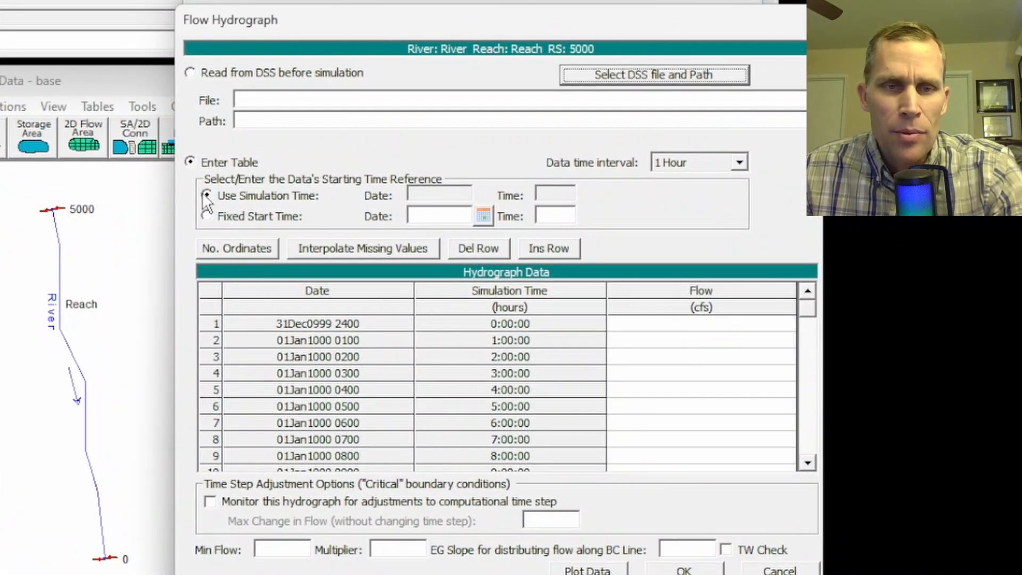
pyautogui.click(189, 163)
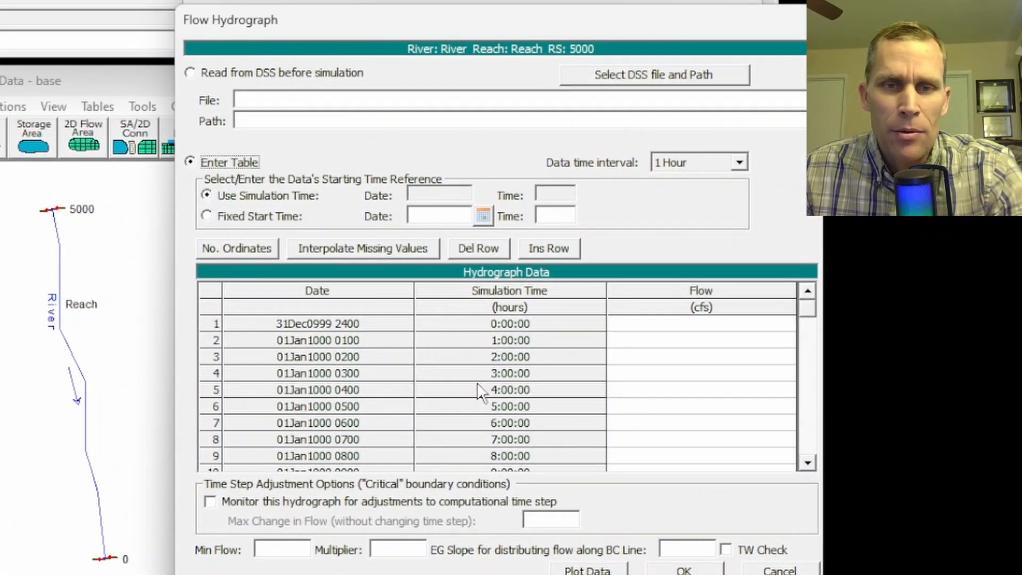
pyautogui.click(208, 195)
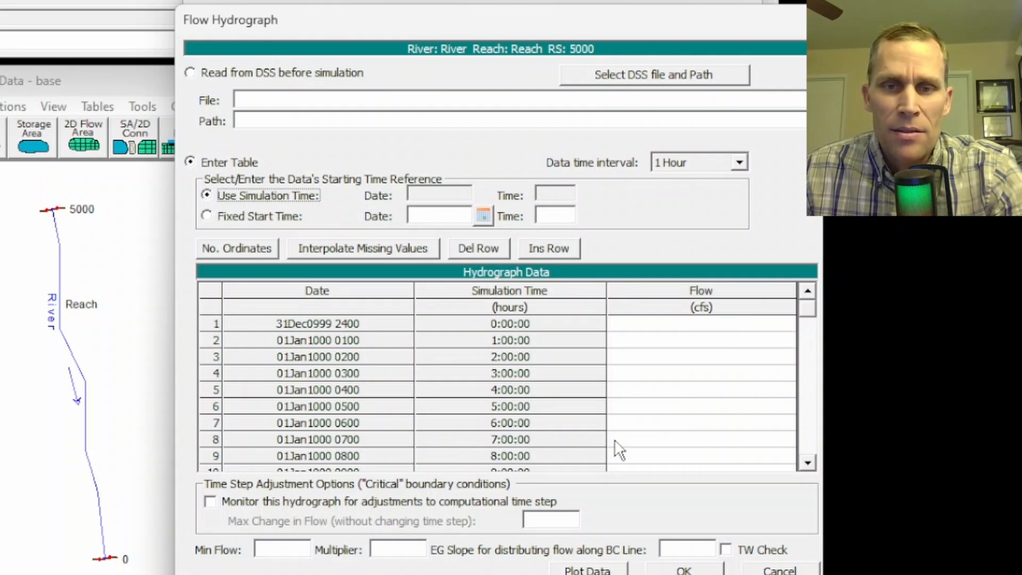
# Step: Paste the hourly flows into the hydrograph table: 100 cfs for three rows, then 500 rising in steps of 500 to 24000 cfs
pyautogui.click(660, 328)
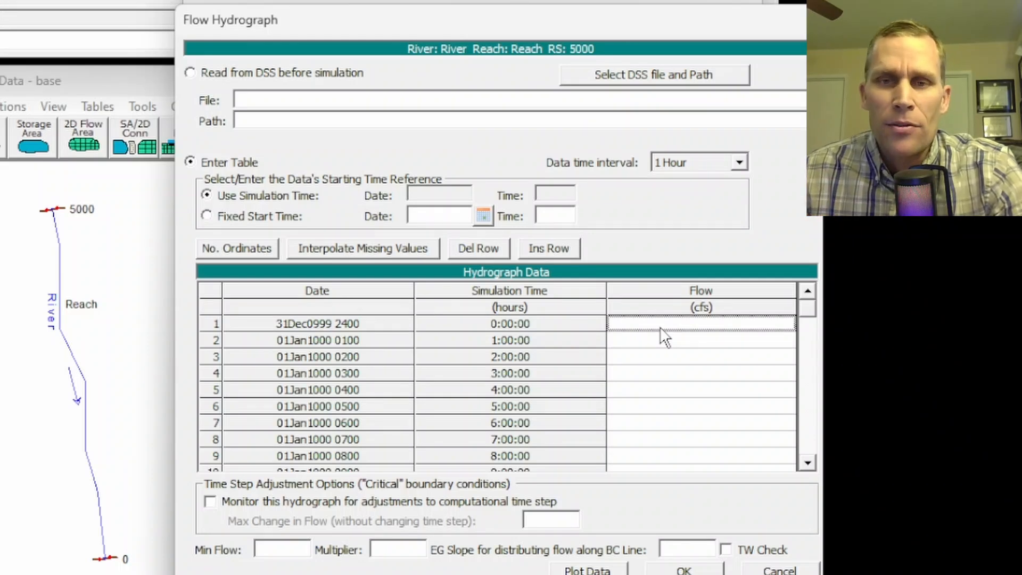
pyautogui.moveTo(660, 326); pyautogui.dragTo(691, 432)
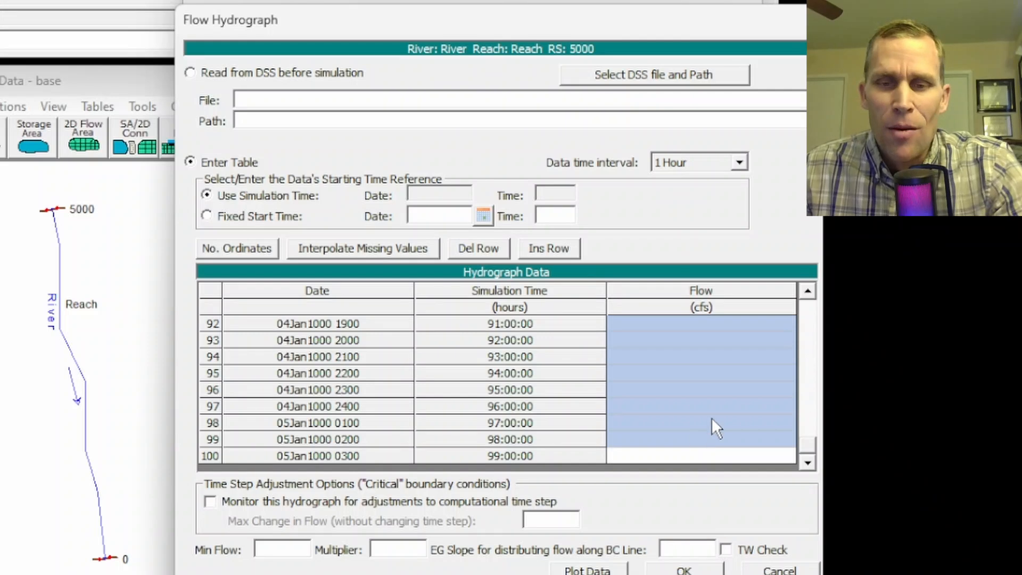
pyautogui.moveTo(807, 442); pyautogui.dragTo(756, 321)
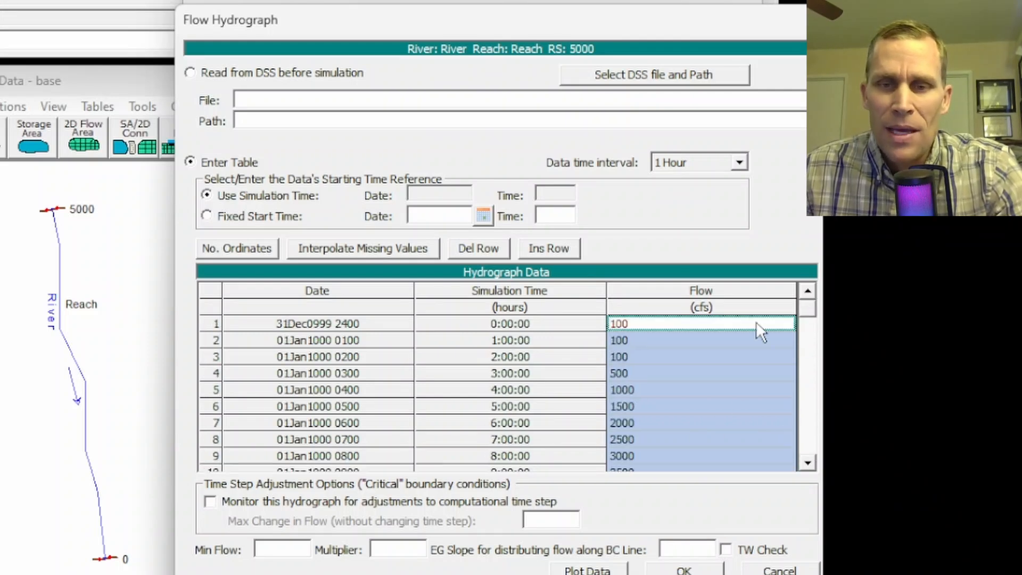
# Step: Plot the flow hydrograph to review its shape, close the plot and accept the hydrograph for station 5000
pyautogui.click(587, 556)
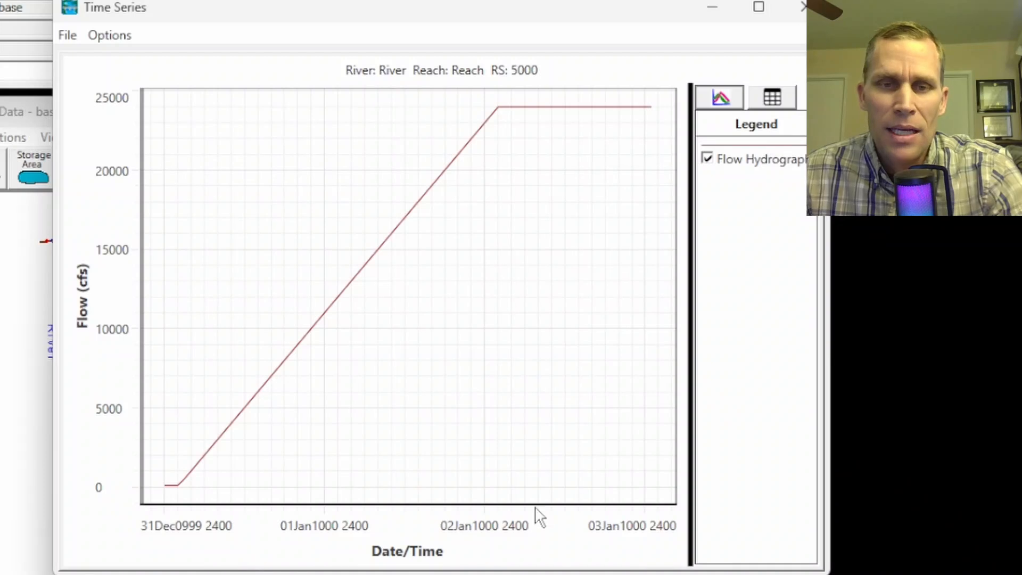
pyautogui.moveTo(168, 487)
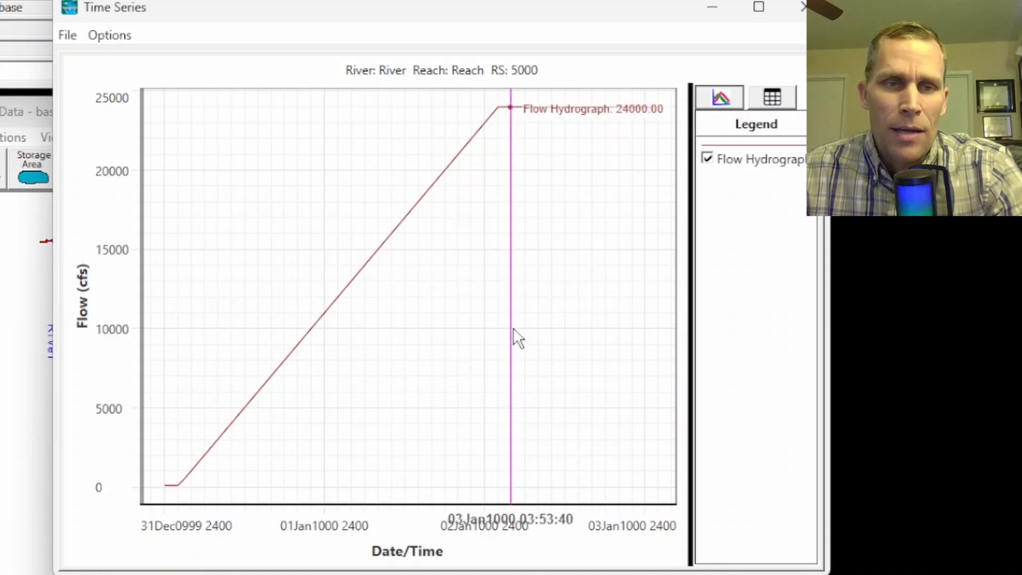
pyautogui.click(803, 9)
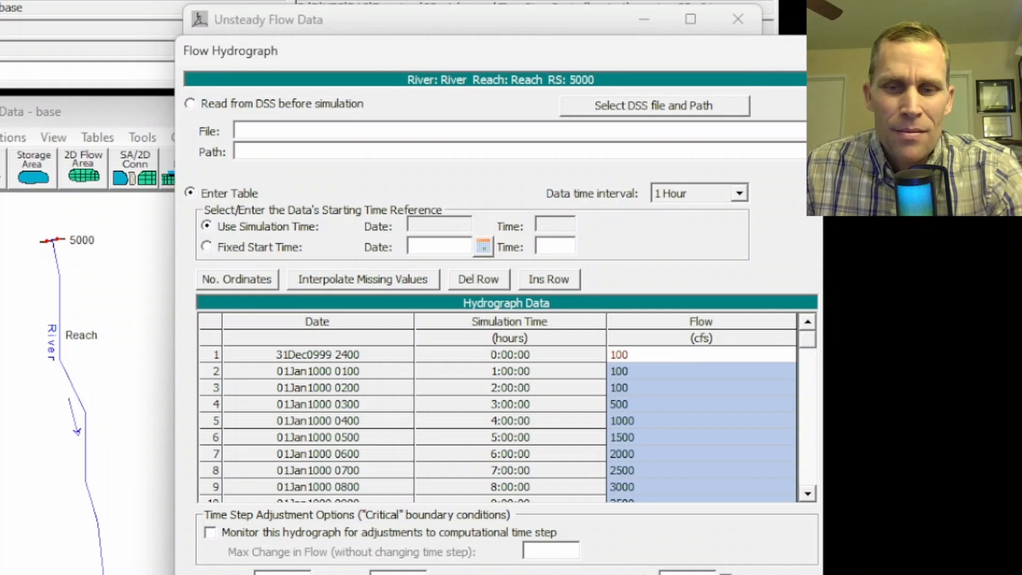
pyautogui.click(687, 574)
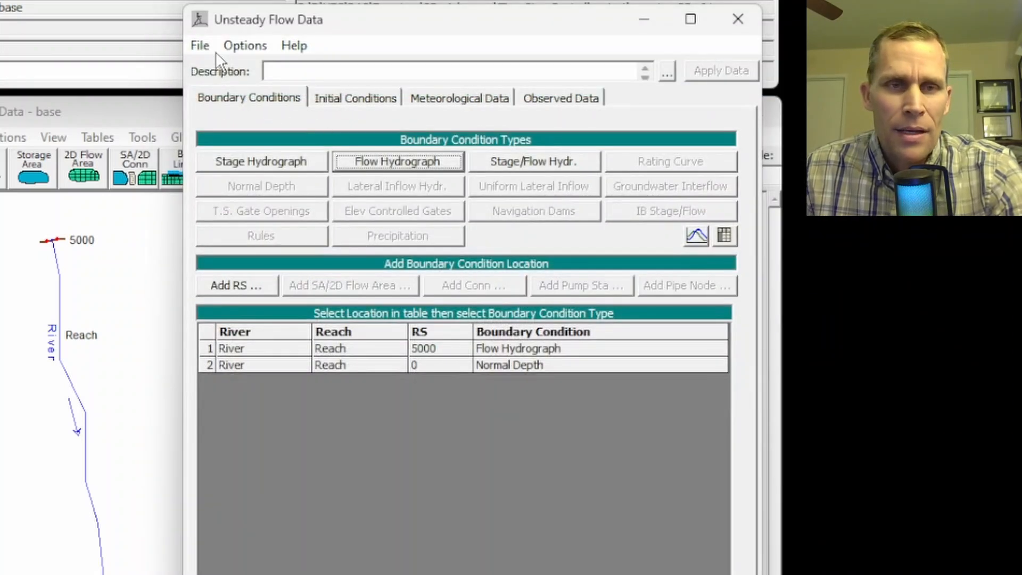
# Step: Save the unsteady flow data with the title 100-24k in the project folder and close its editor
pyautogui.click(202, 46)
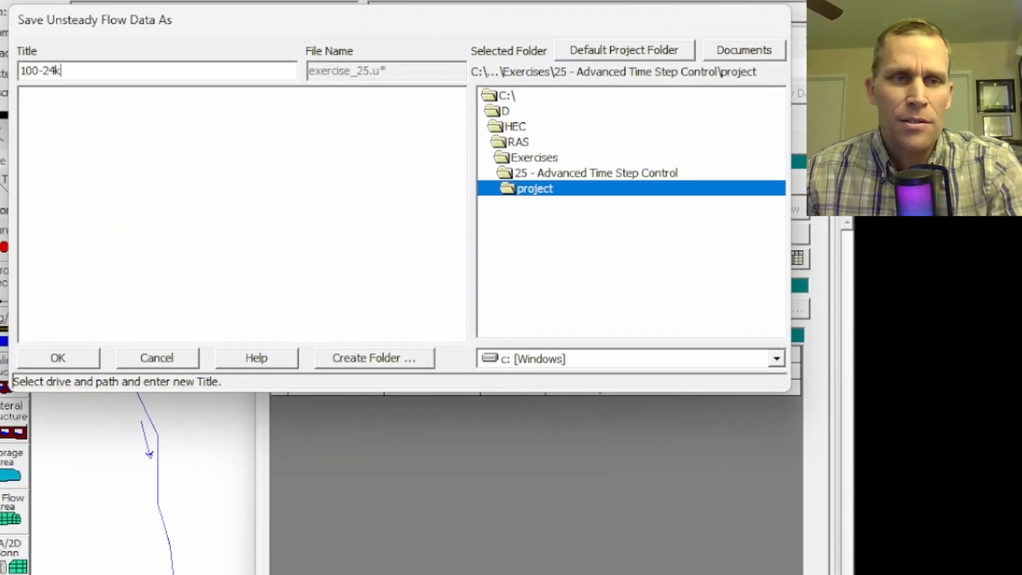
pyautogui.doubleClick(57, 70)
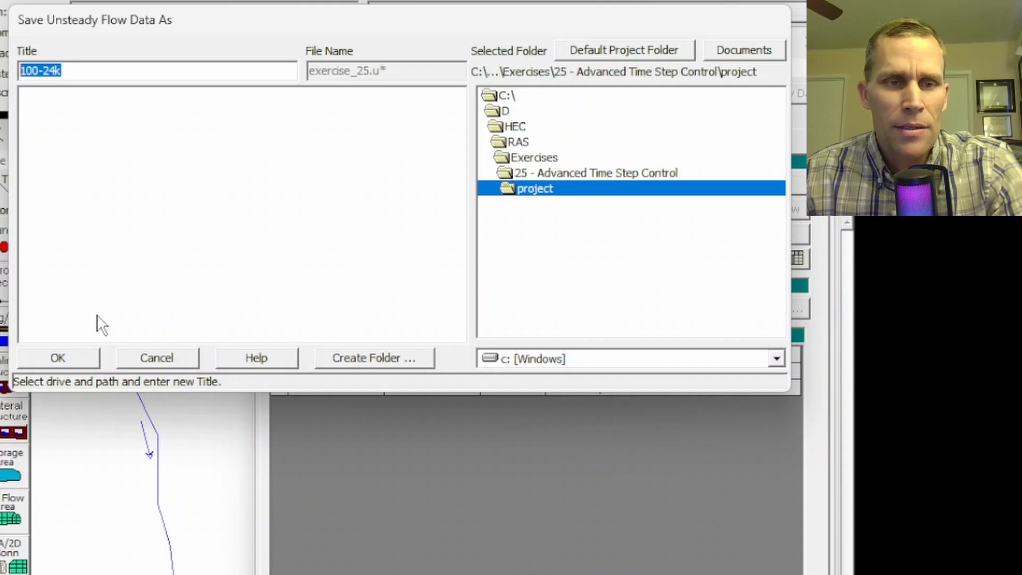
pyautogui.click(81, 359)
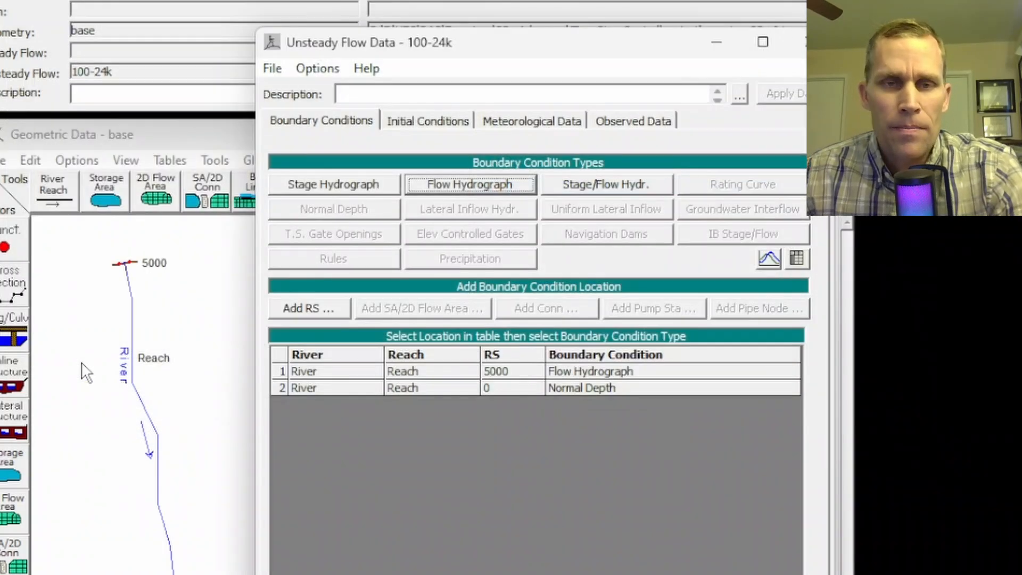
pyautogui.click(794, 45)
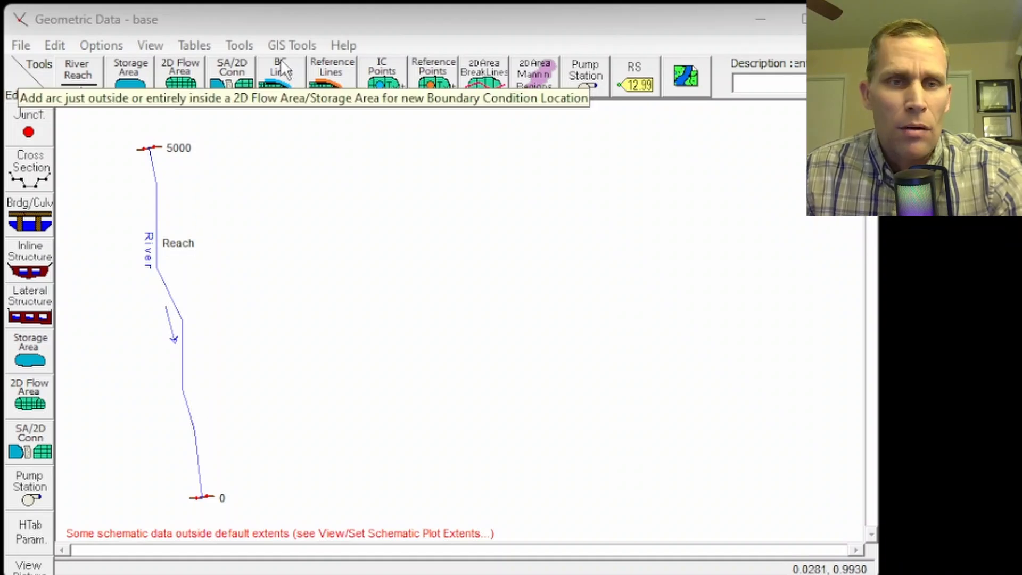
# Step: Interpolate cross sections along the whole reach with a maximum spacing of 500 and save the geometry data
pyautogui.click(240, 46)
pyautogui.moveTo(299, 70)
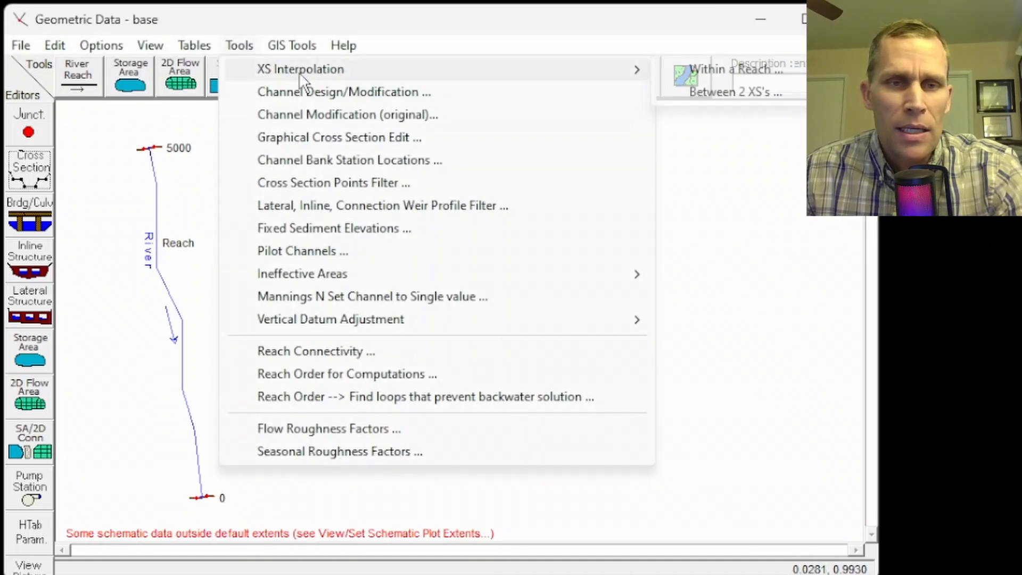
pyautogui.click(720, 68)
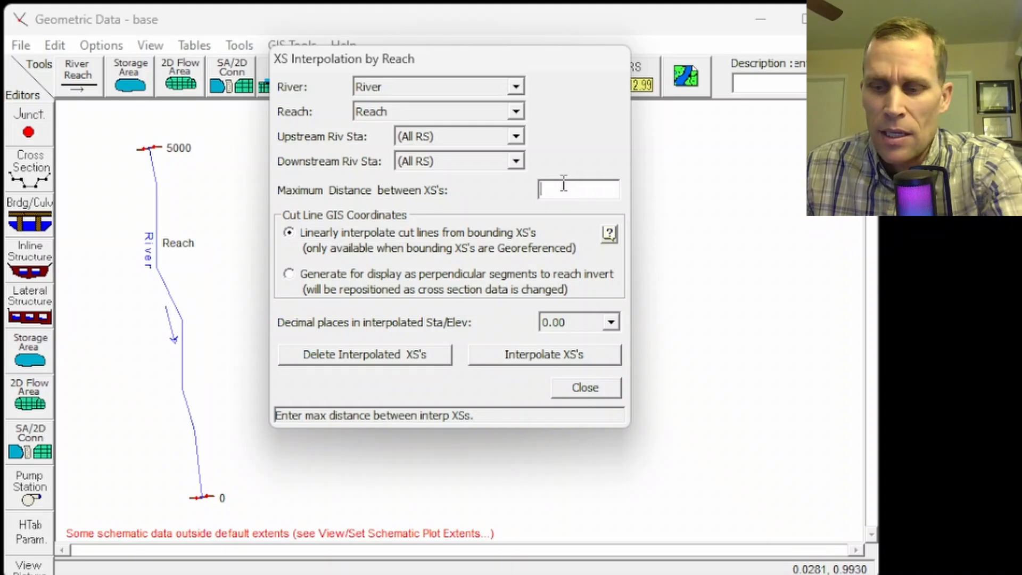
pyautogui.click(566, 358)
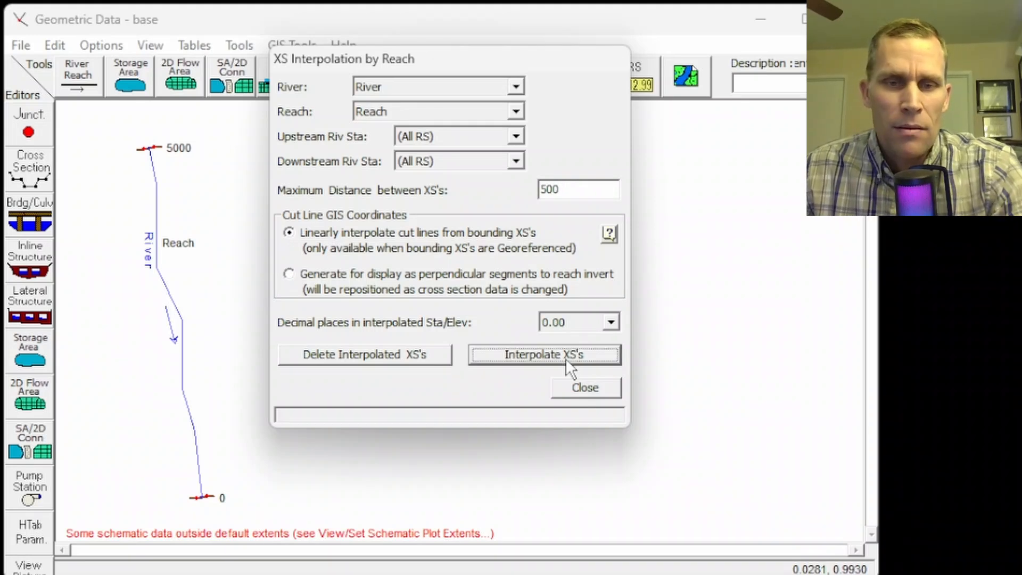
pyautogui.click(580, 385)
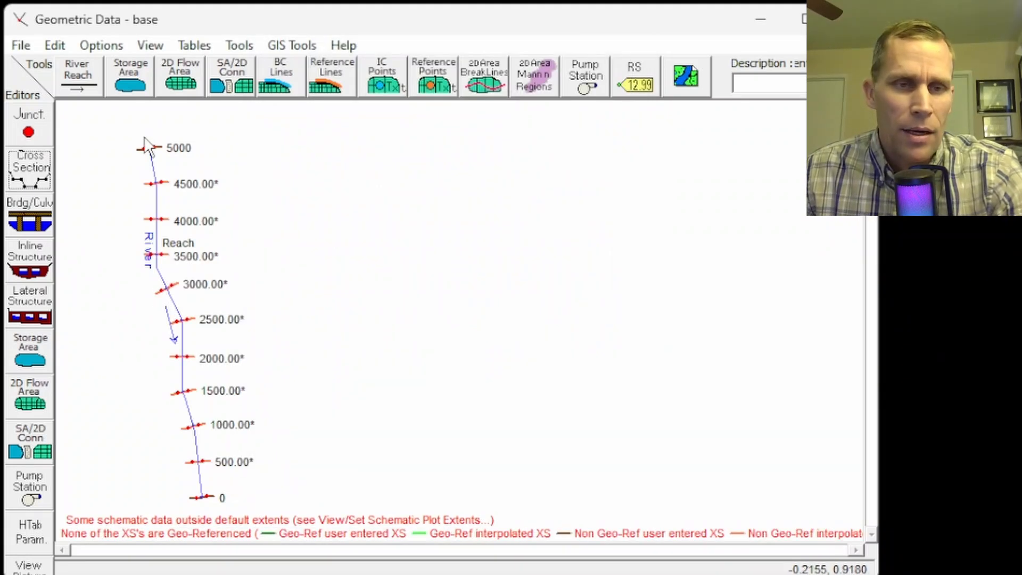
pyautogui.click(20, 47)
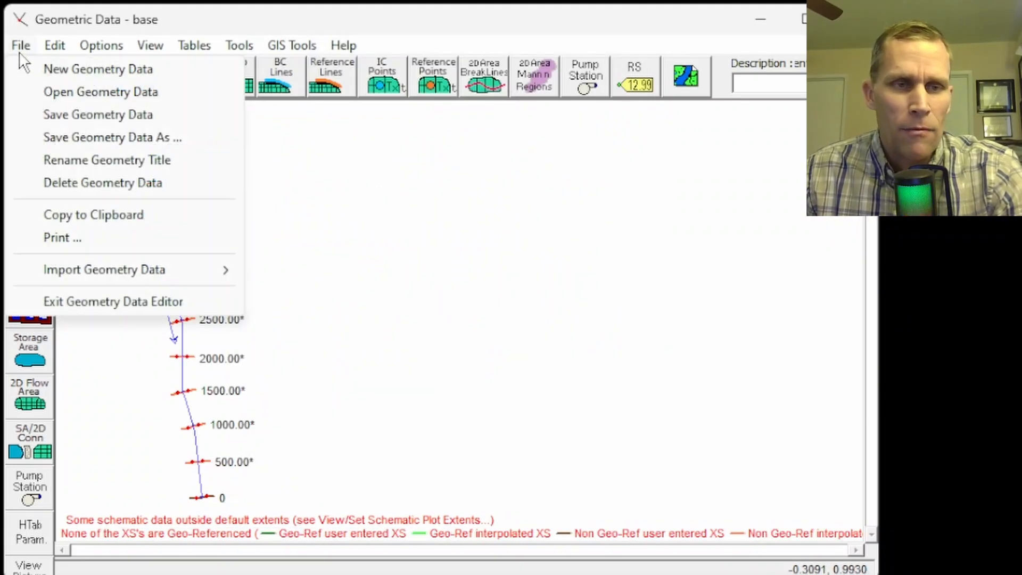
pyautogui.click(71, 118)
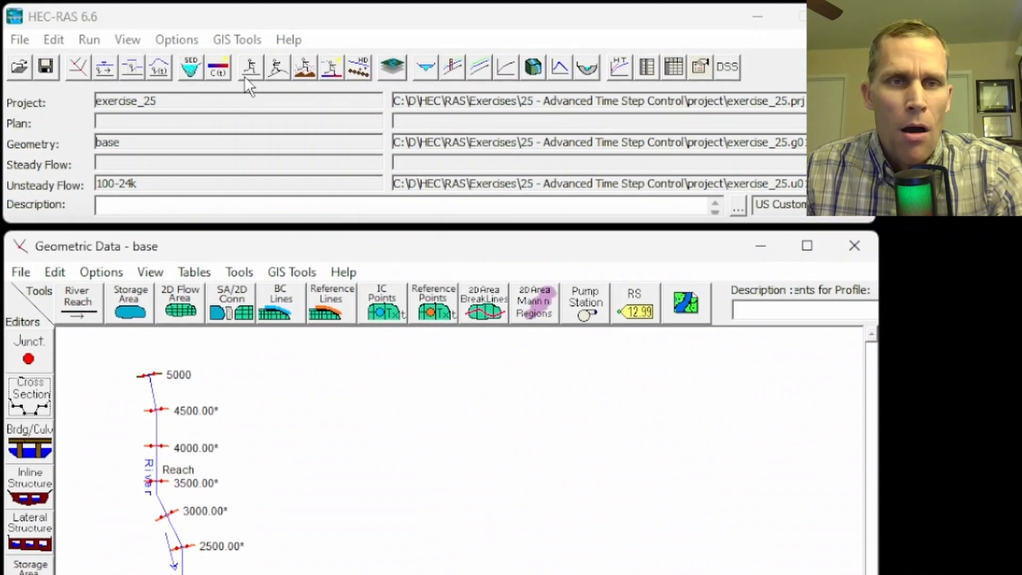
pyautogui.click(279, 68)
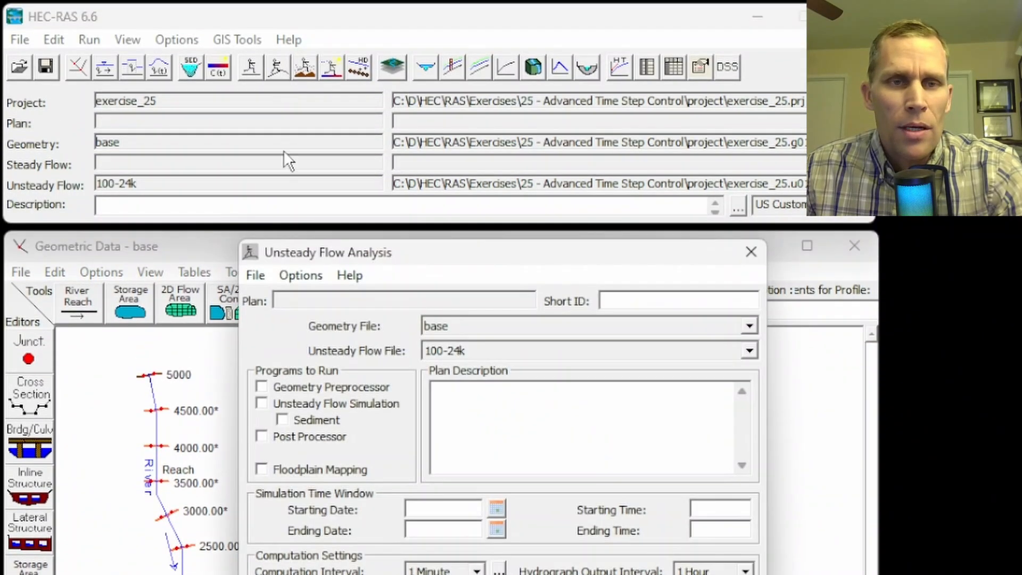
pyautogui.moveTo(326, 244); pyautogui.dragTo(357, 246)
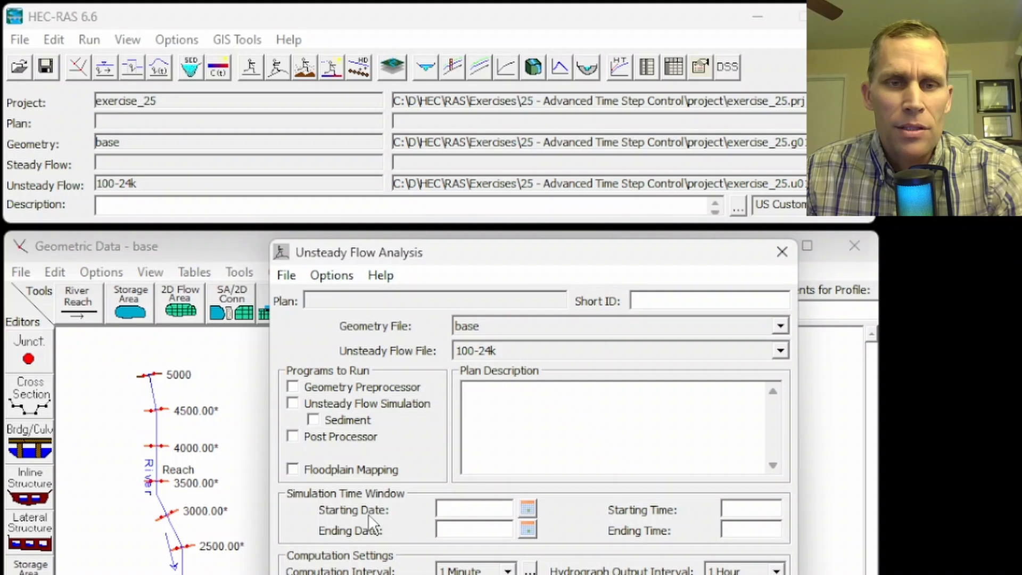
pyautogui.click(782, 252)
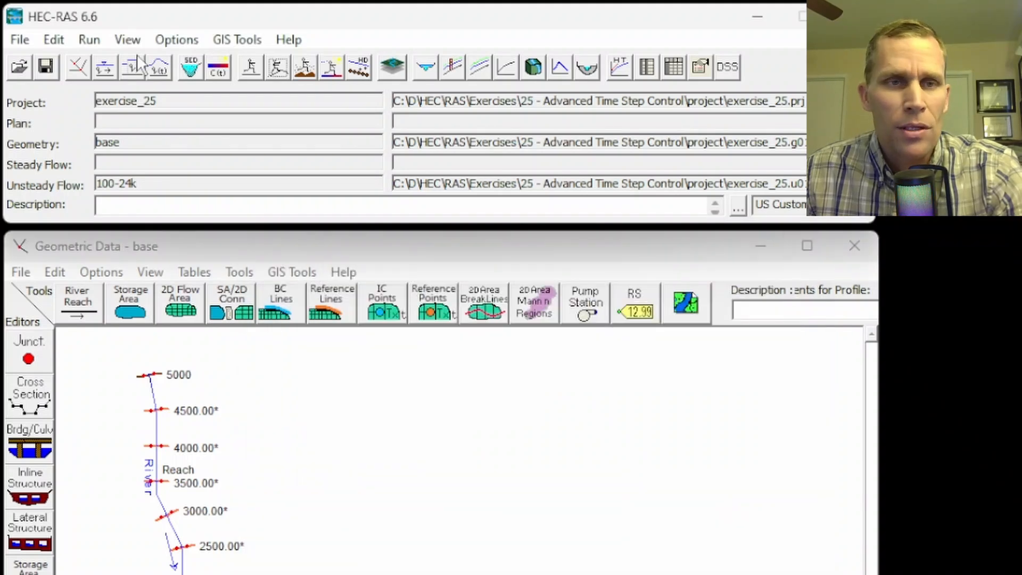
# Step: Start an unsteady flow analysis and save its plan as 100-24k with the short ID 100-24k
pyautogui.click(88, 39)
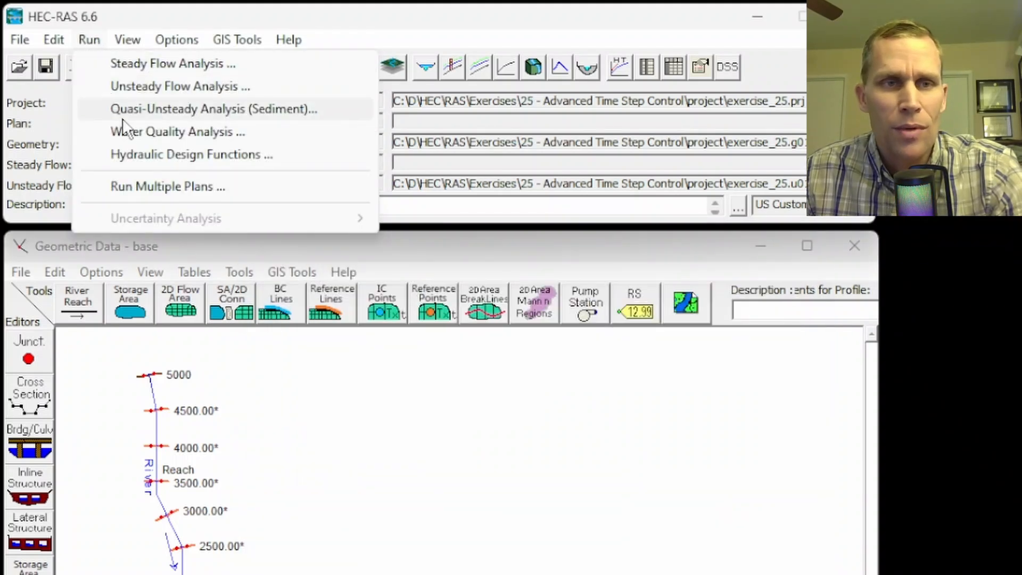
pyautogui.click(150, 85)
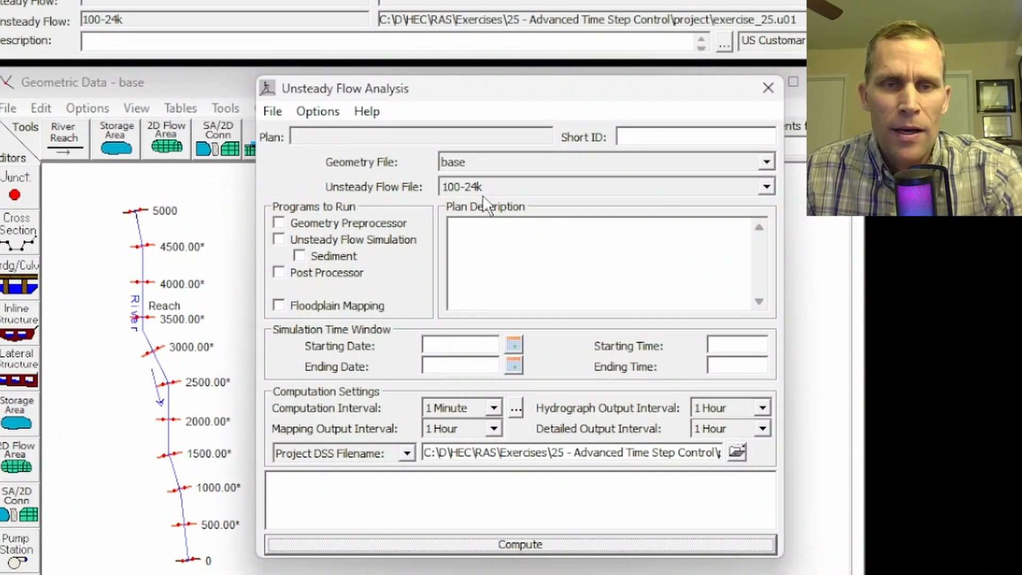
pyautogui.click(278, 111)
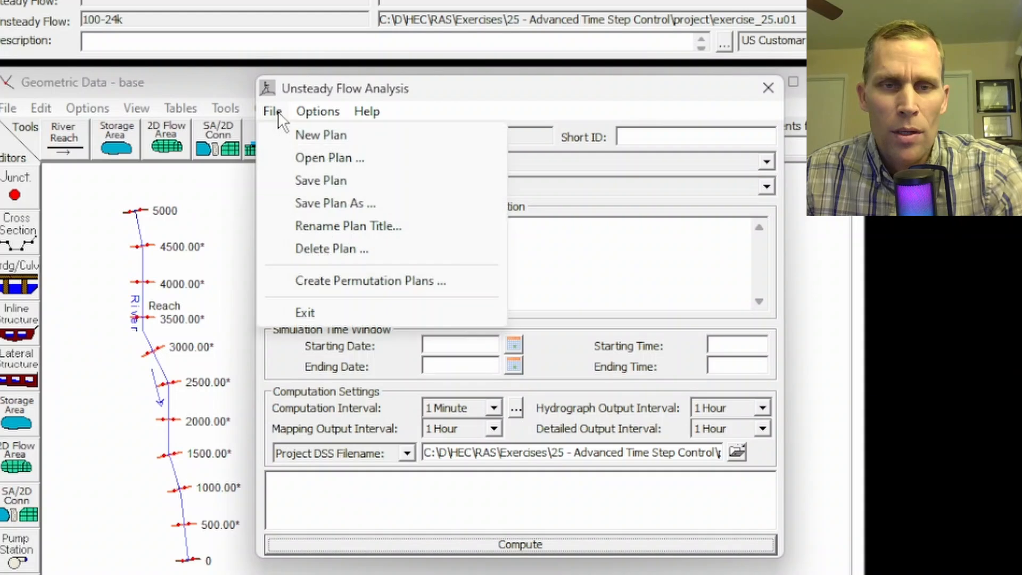
pyautogui.click(309, 180)
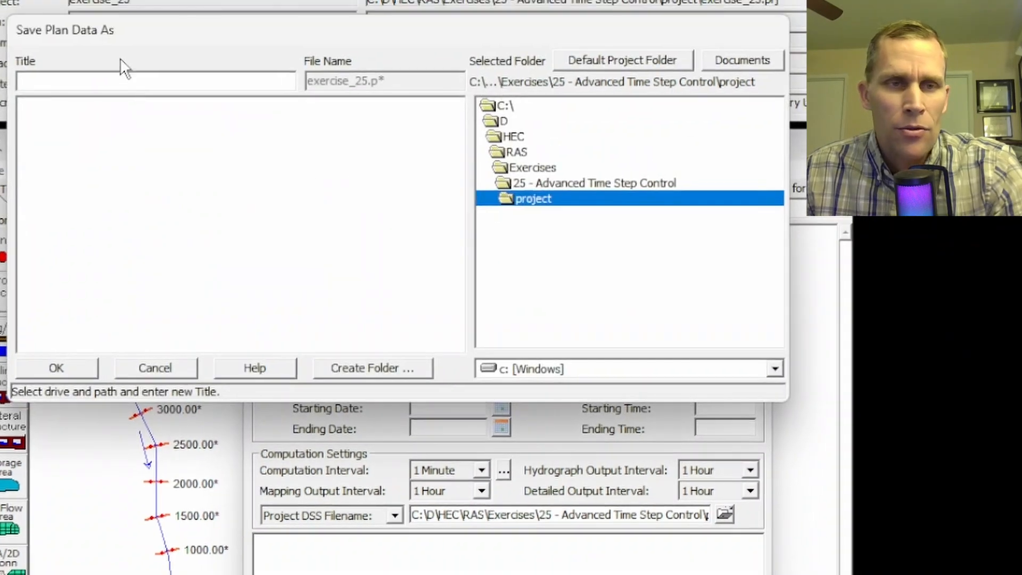
pyautogui.write('100-24k')
pyautogui.click(45, 365)
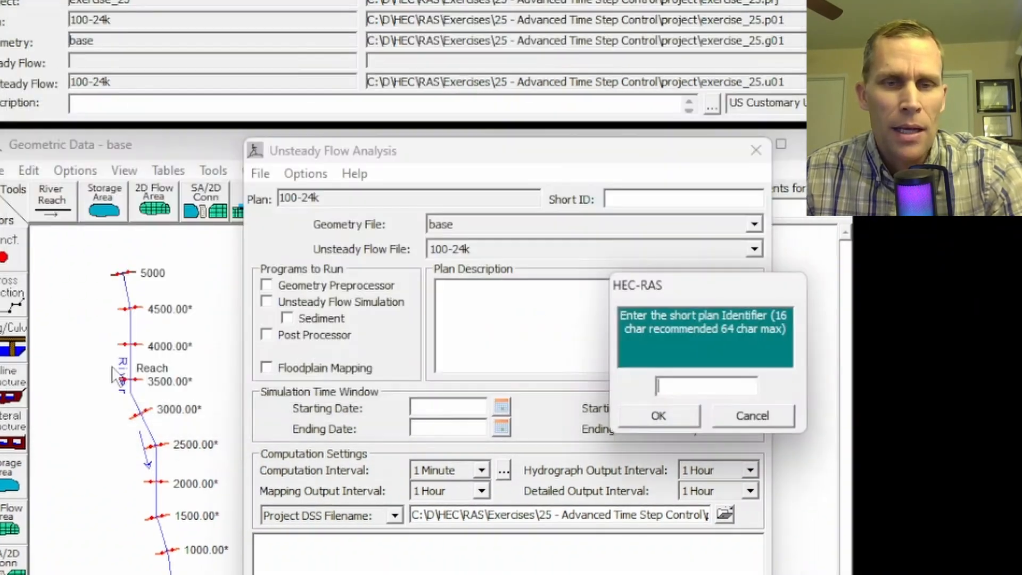
pyautogui.click(653, 417)
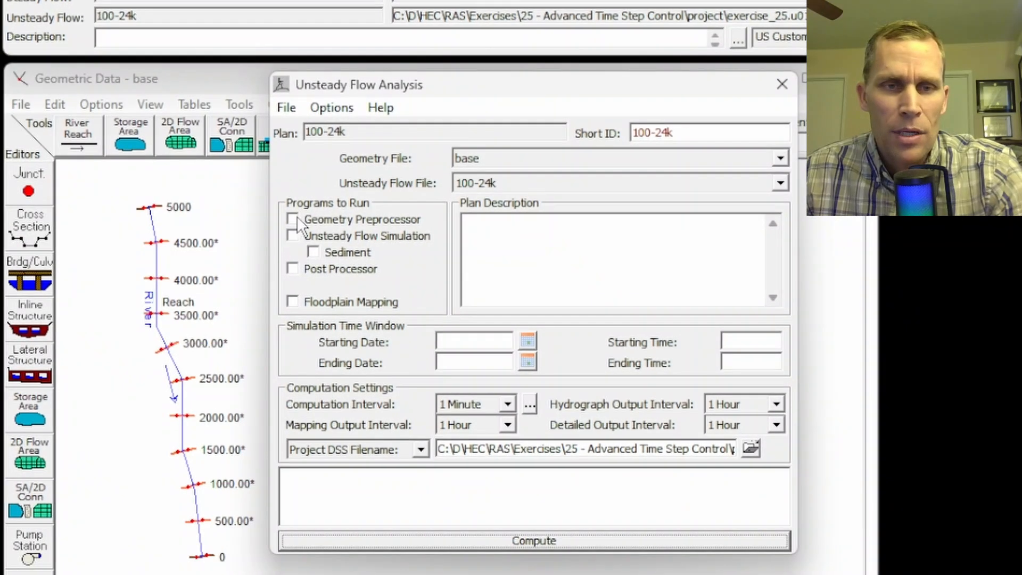
# Step: Enable the geometry preprocessor, unsteady flow simulation and post processor for the plan
pyautogui.click(293, 219)
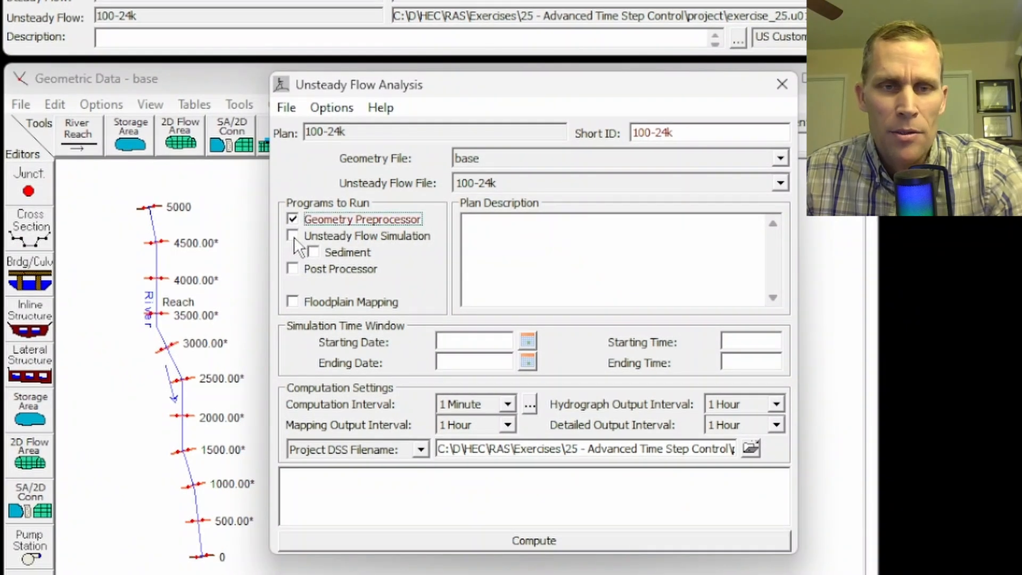
pyautogui.click(292, 234)
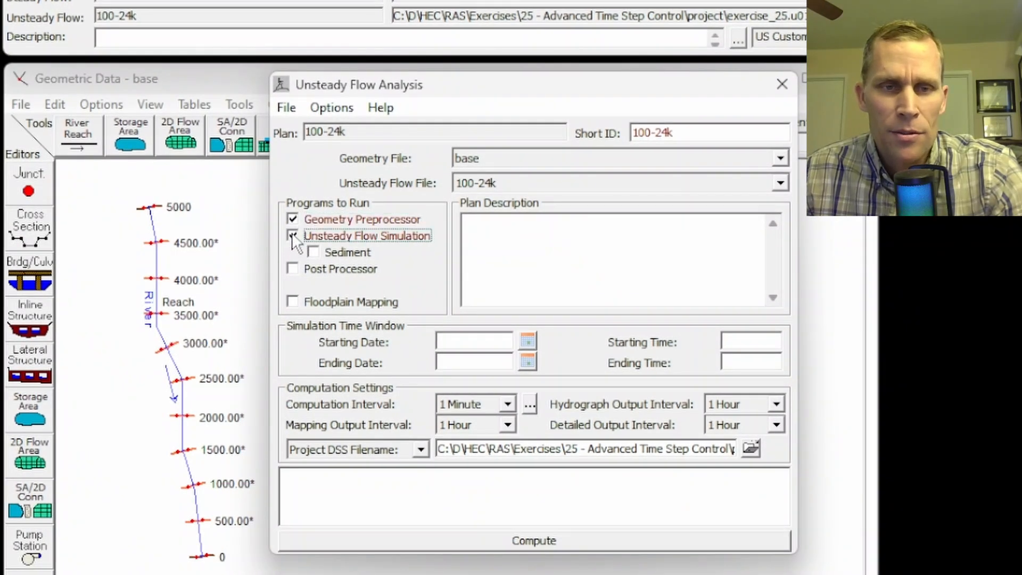
pyautogui.click(295, 268)
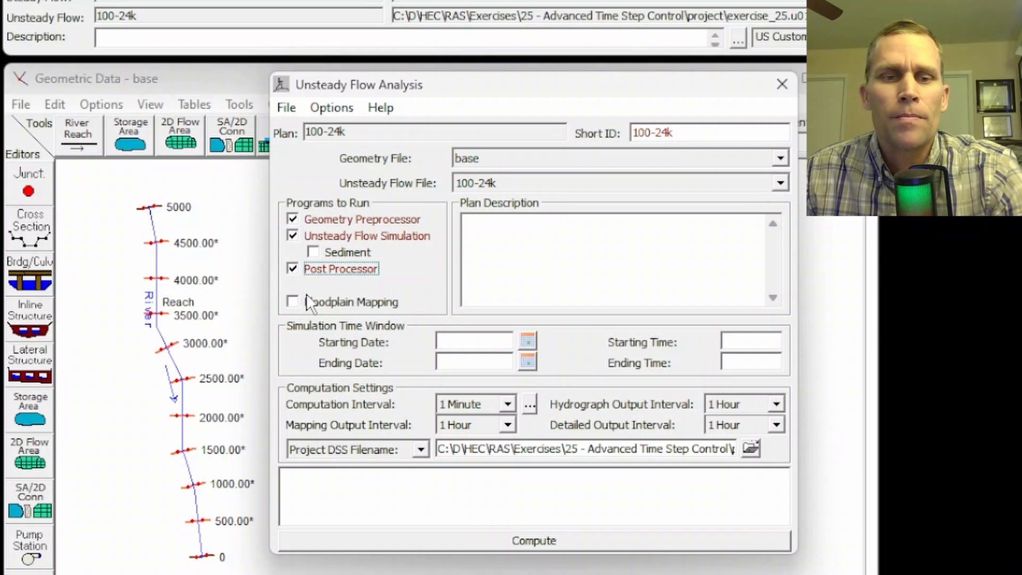
# Step: Set the simulation window from 01JAN2020 00:00 to 04JAN2020 00:00 and save the plan
pyautogui.click(475, 337)
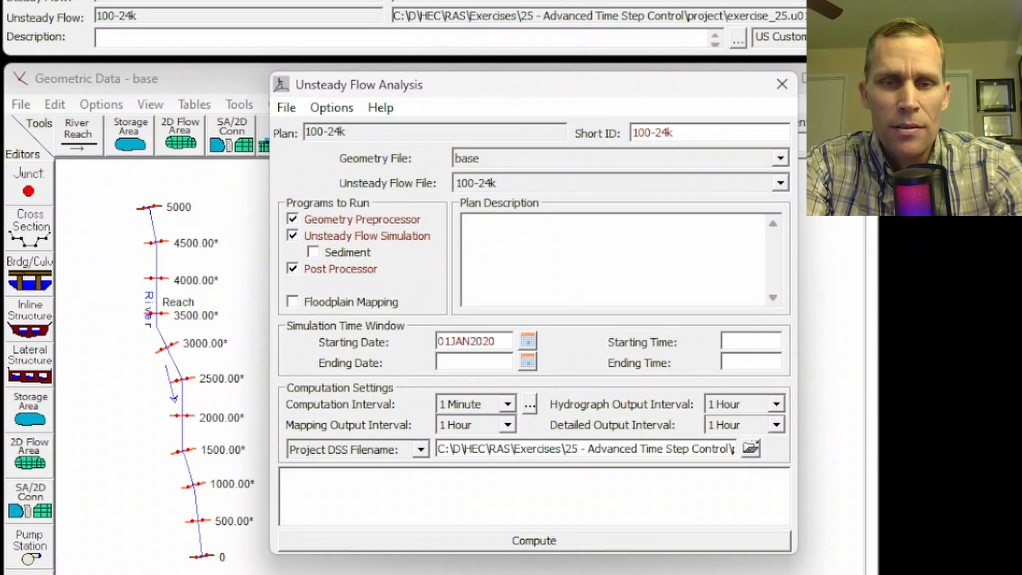
pyautogui.press('Tab')
pyautogui.press('Tab')
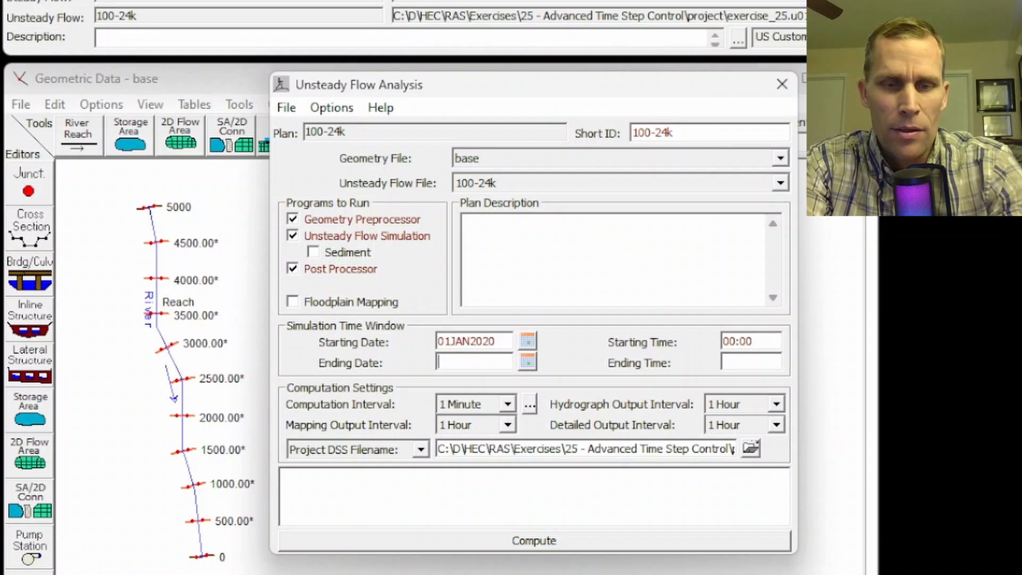
pyautogui.write('AN2020')
pyautogui.press('Tab')
pyautogui.press('Tab')
pyautogui.write('00:00')
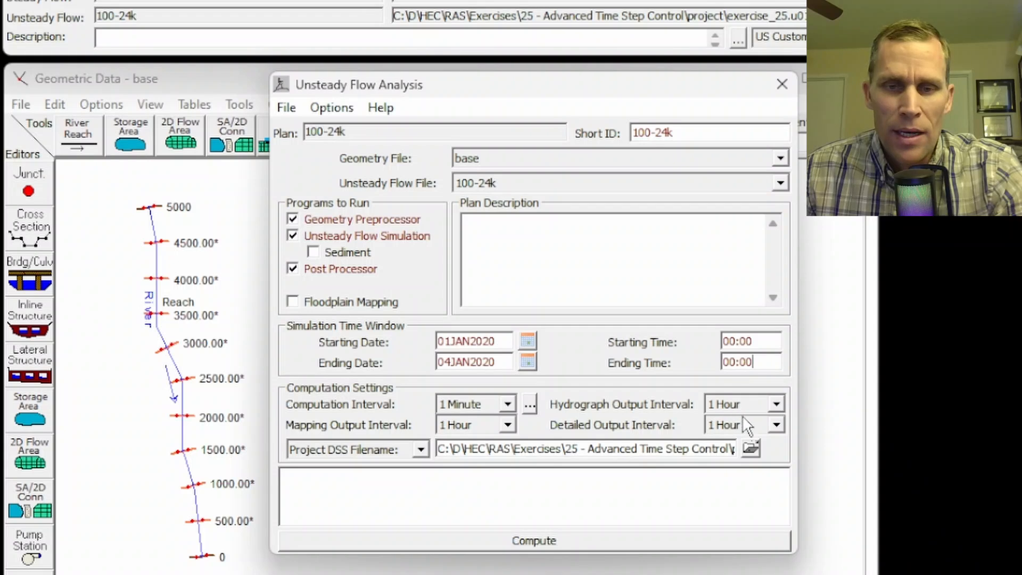
pyautogui.click(290, 107)
pyautogui.click(322, 175)
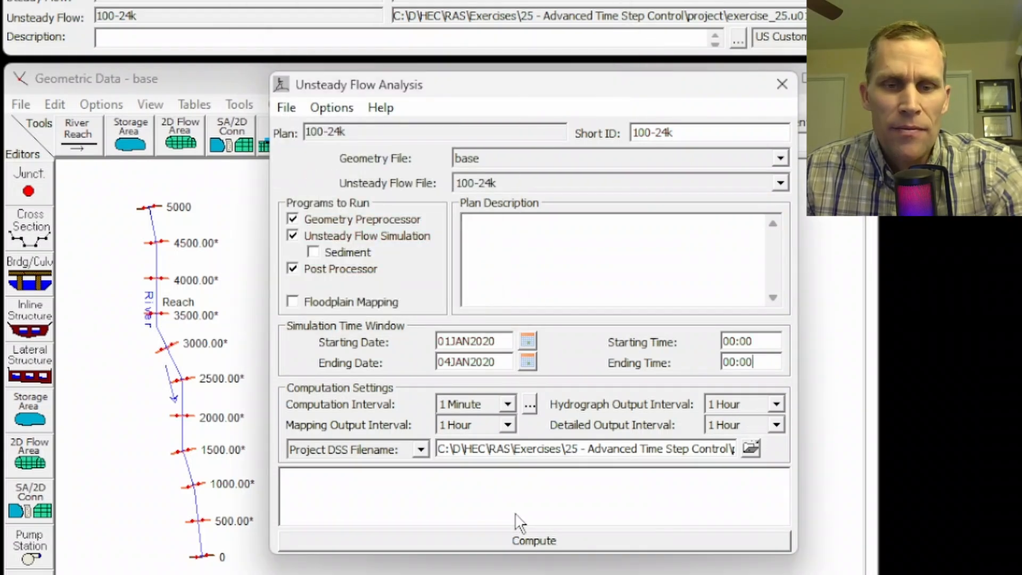
# Step: Compute the unsteady flow plan, review the volume accounting and cross section table notes in the computation messages, and close the results
pyautogui.click(534, 540)
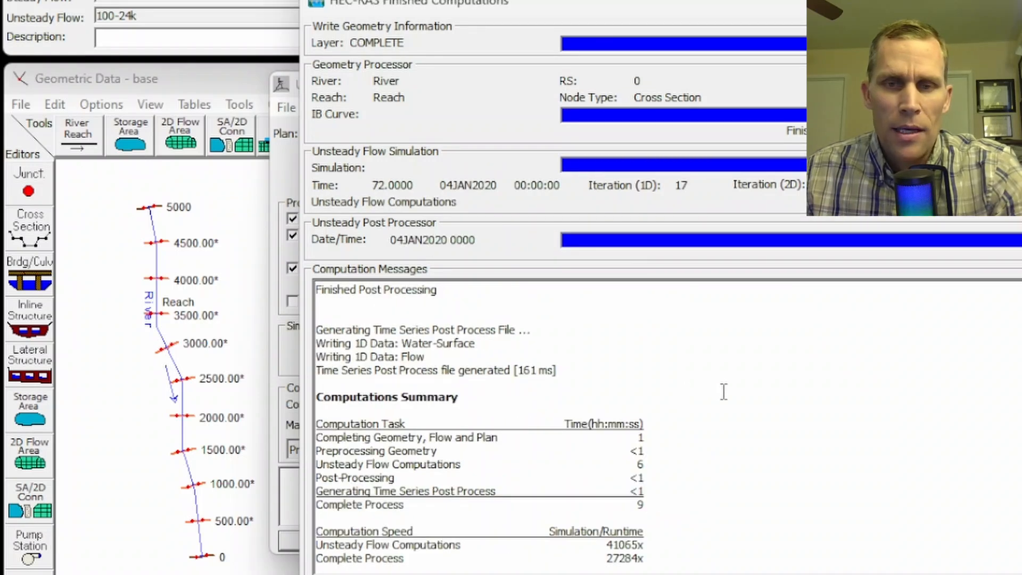
pyautogui.scroll(7, 727, 415)
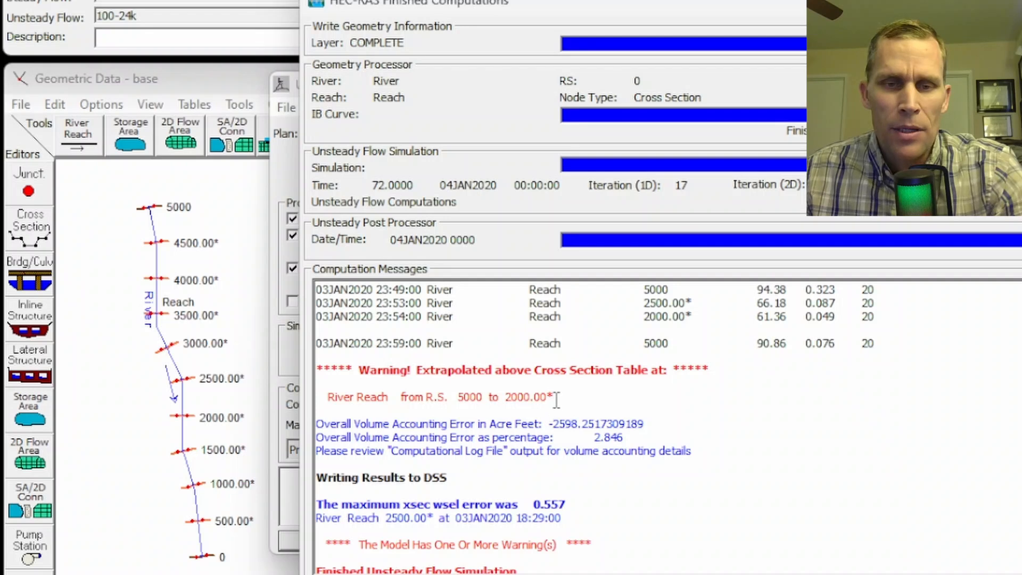
pyautogui.moveTo(554, 398); pyautogui.dragTo(453, 397)
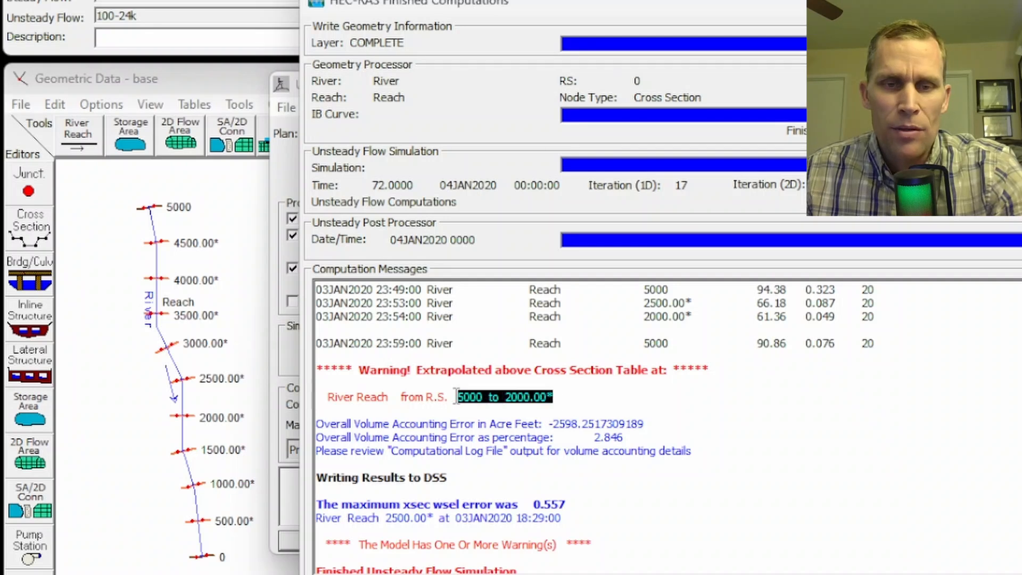
pyautogui.click(562, 399)
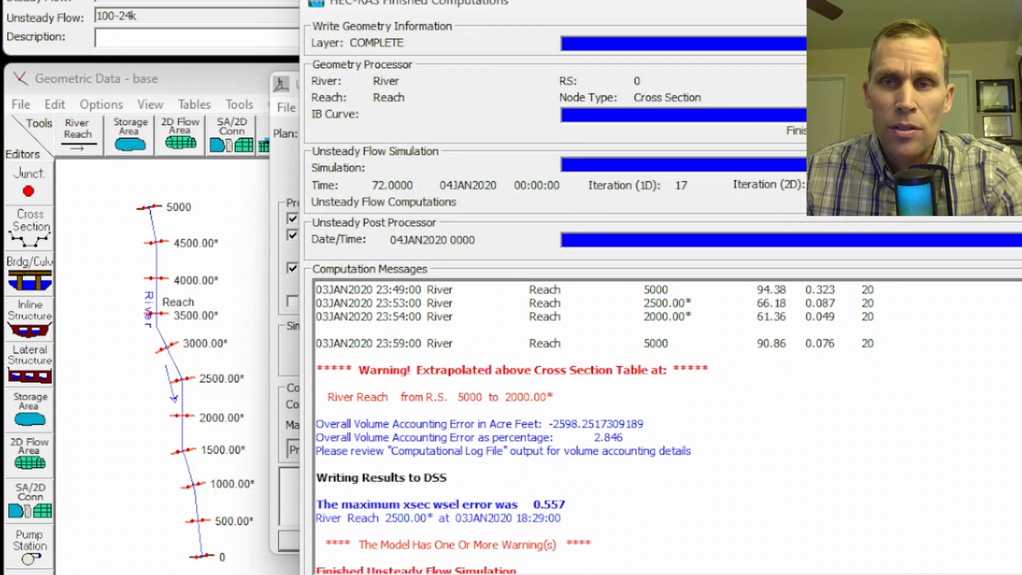
pyautogui.click(1018, 3)
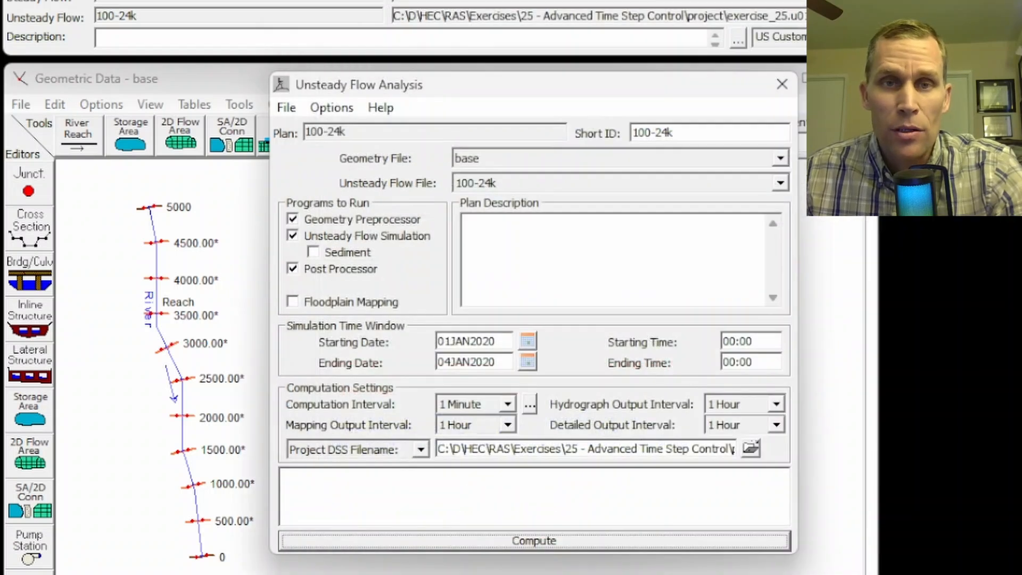
# Step: Close the analysis setup, plot the water surface profile and play its animation through the simulation period
pyautogui.click(782, 84)
pyautogui.click(127, 39)
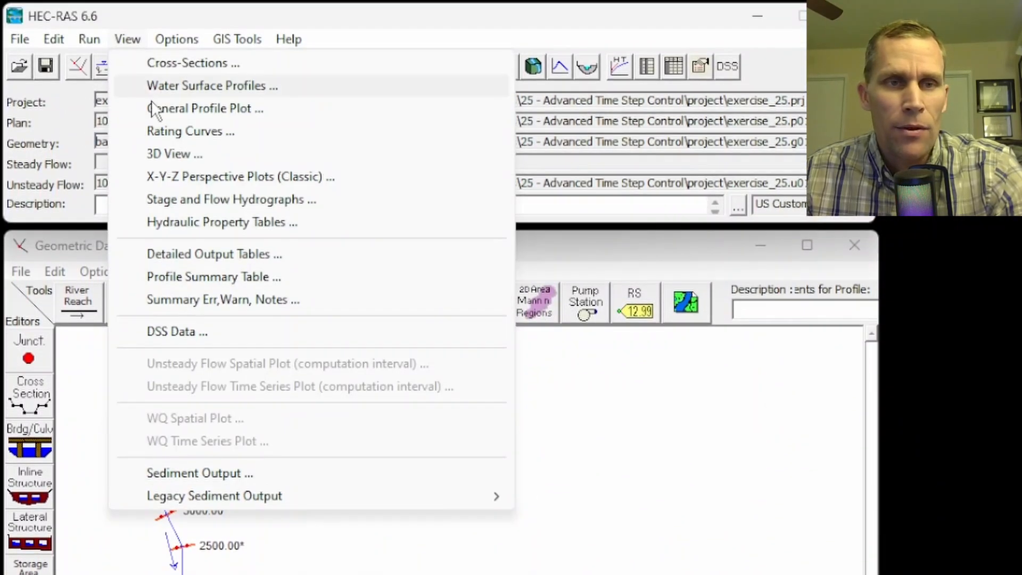
pyautogui.click(178, 86)
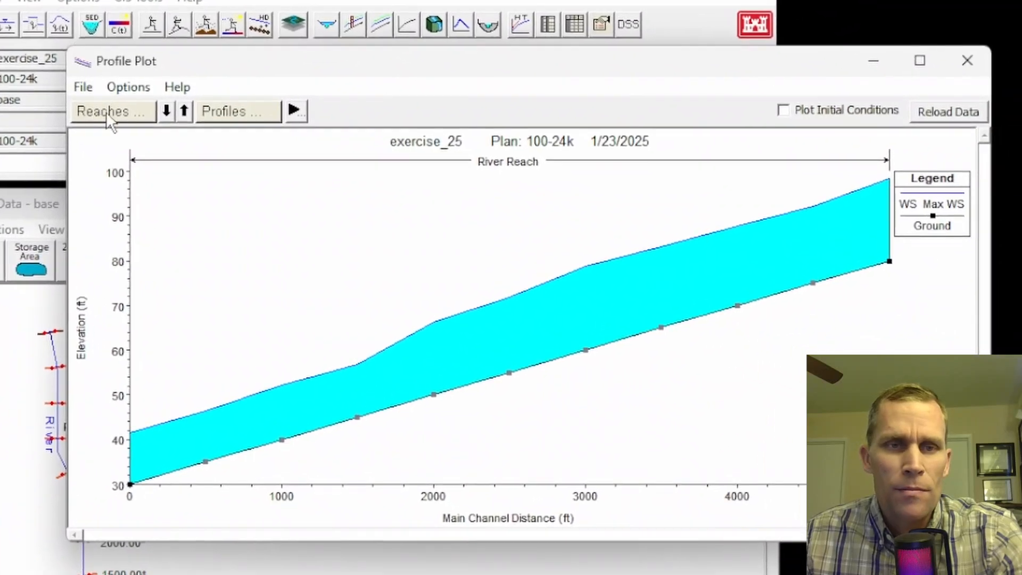
pyautogui.click(227, 131)
pyautogui.click(167, 225)
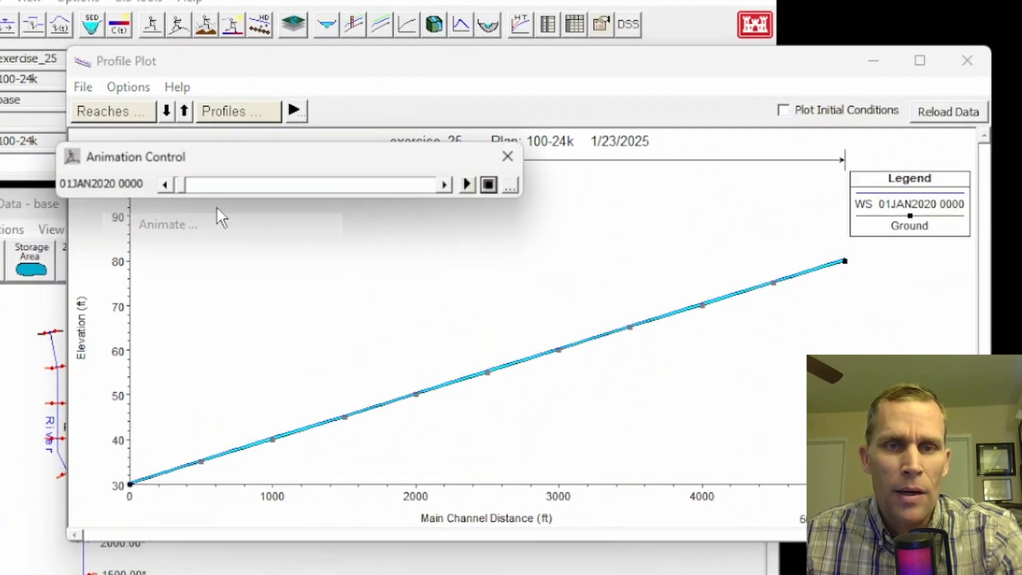
pyautogui.click(471, 185)
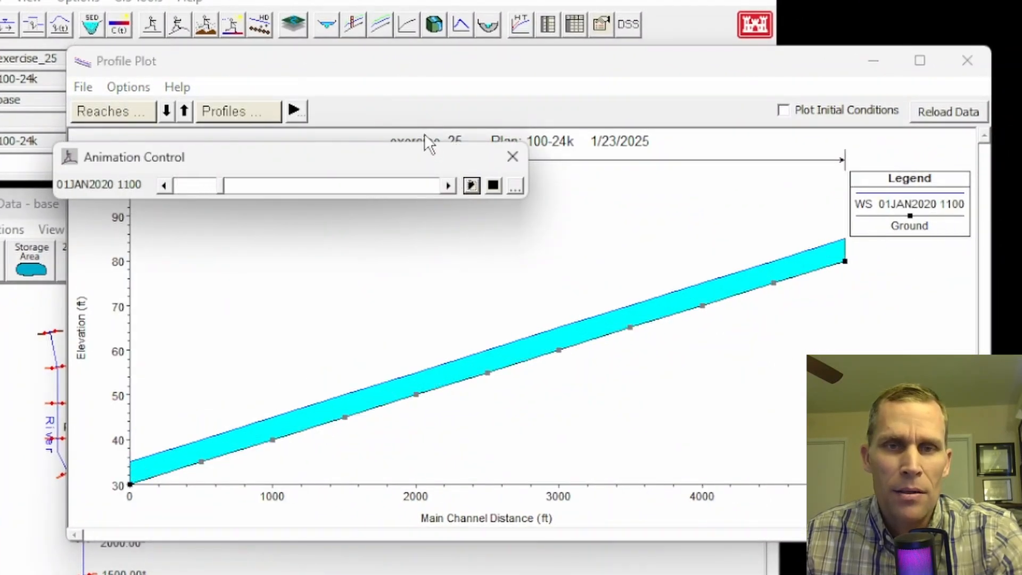
# Step: Watch the water surface profile animation through the end of the simulation and close the animation control and profile plot
pyautogui.moveTo(419, 157); pyautogui.dragTo(370, 59)
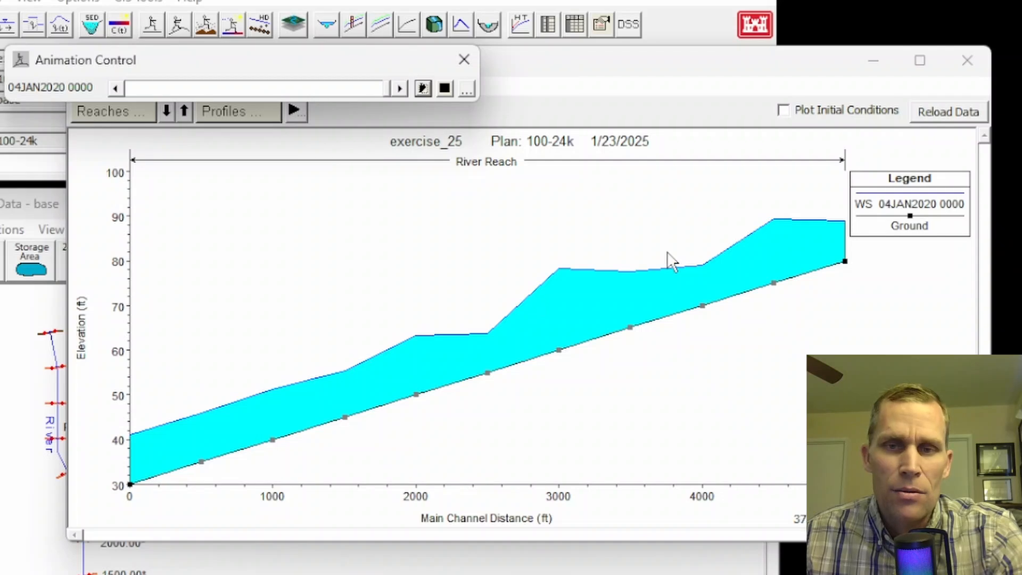
pyautogui.click(465, 60)
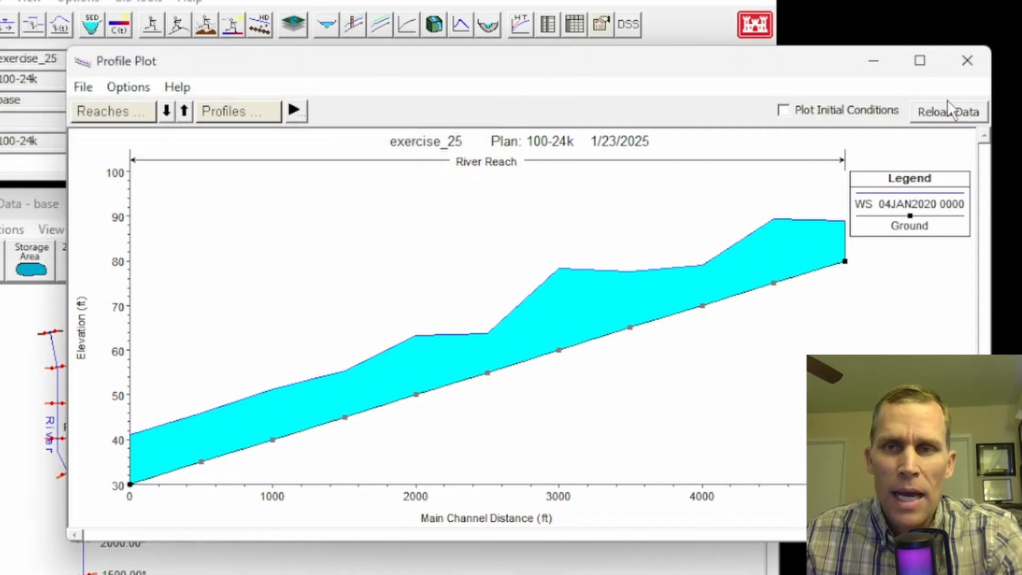
pyautogui.click(968, 61)
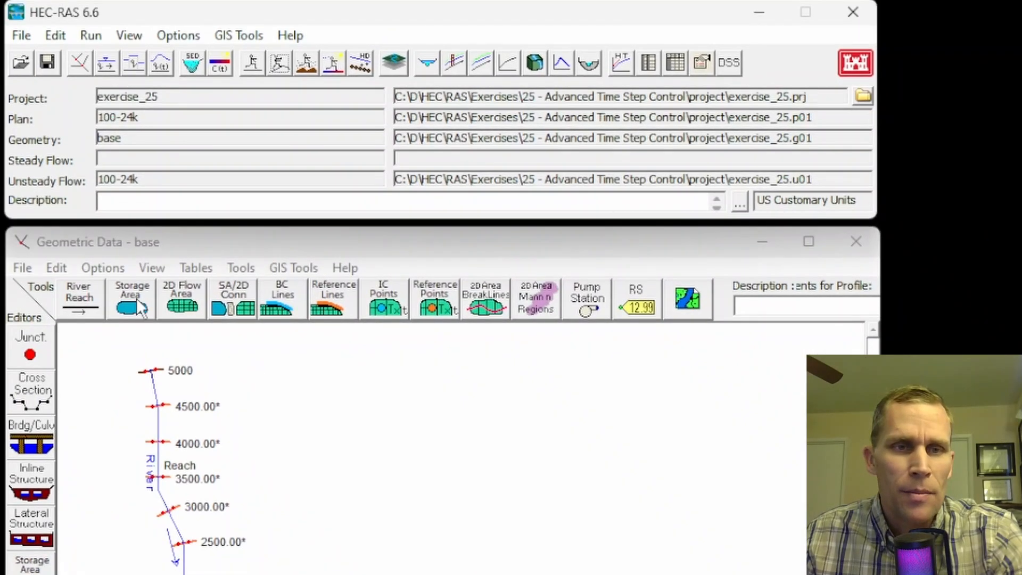
# Step: Plot the cross section at river station 5000, animate its water surface through the simulation, and close the plot
pyautogui.click(184, 37)
pyautogui.moveTo(129, 35)
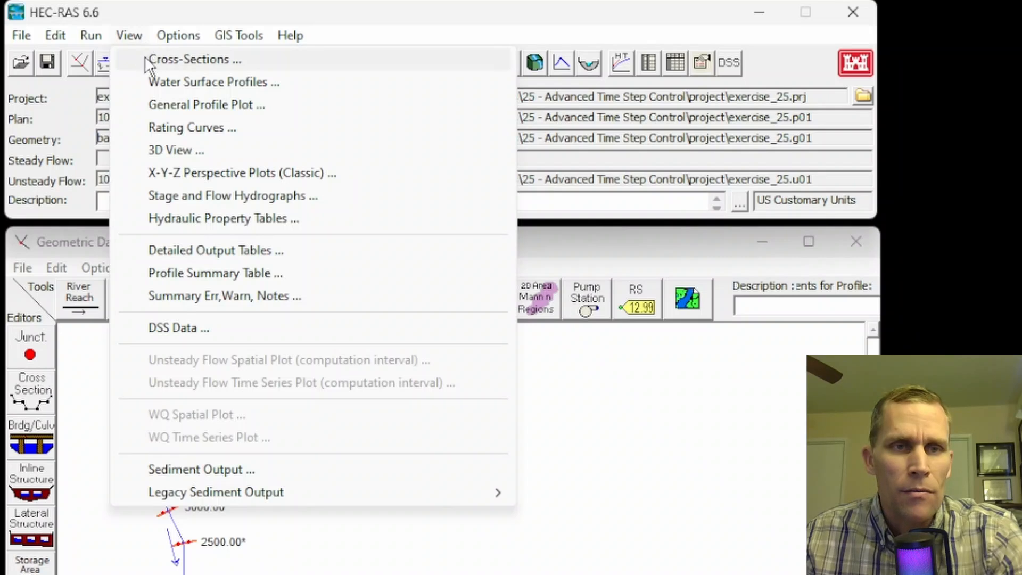
pyautogui.click(145, 58)
pyautogui.click(737, 286)
pyautogui.click(726, 287)
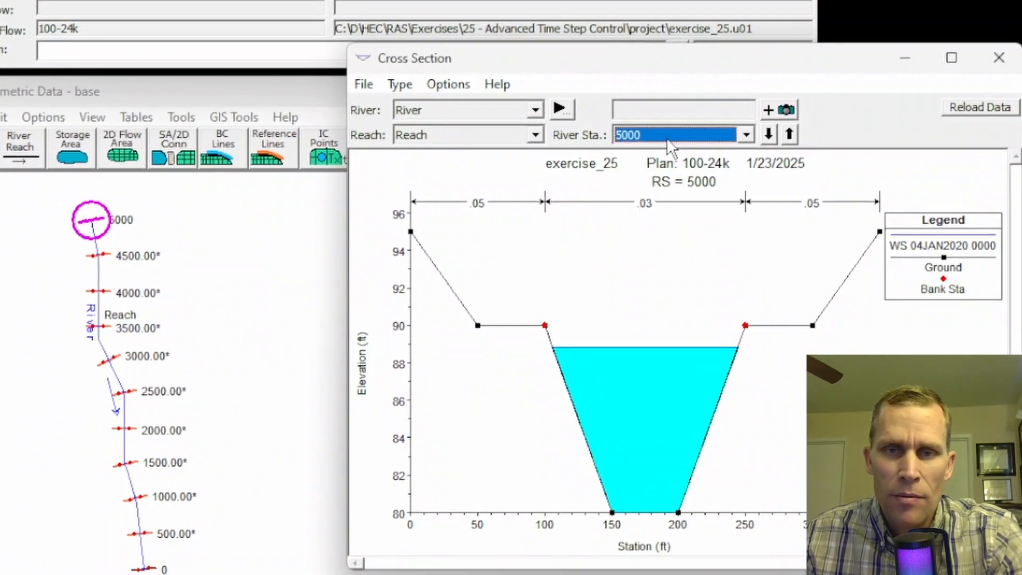
pyautogui.click(448, 84)
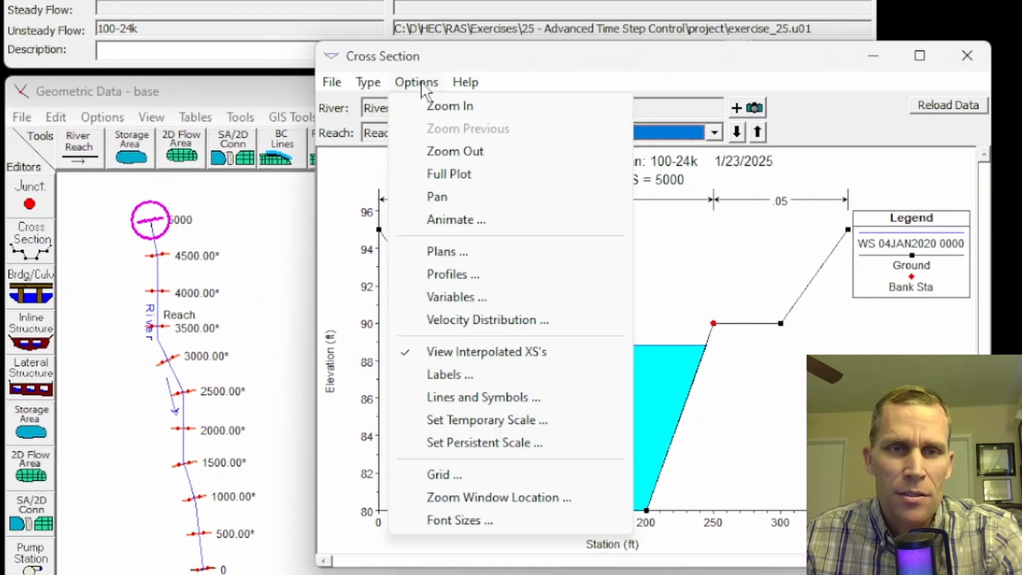
pyautogui.click(439, 217)
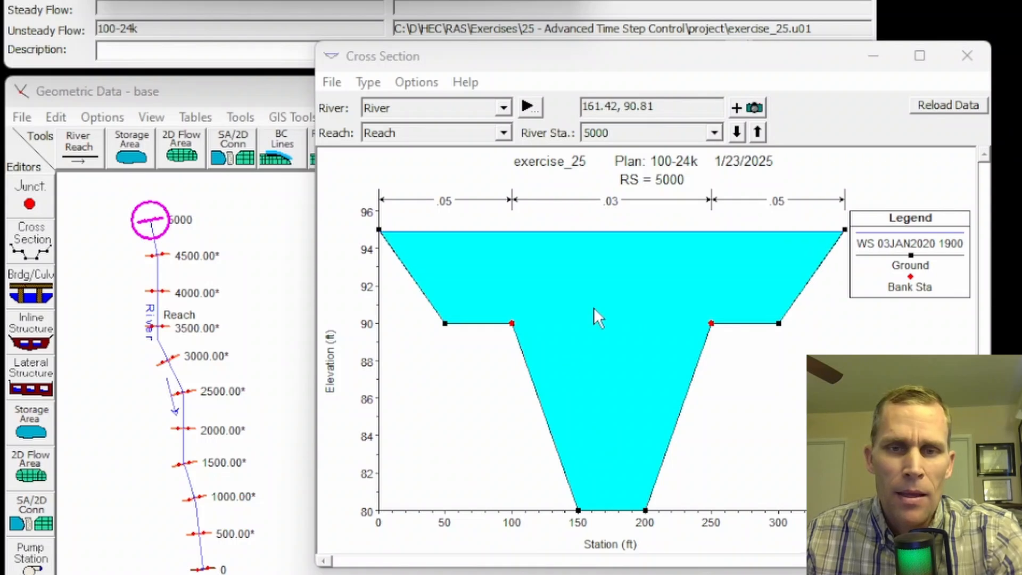
pyautogui.click(967, 55)
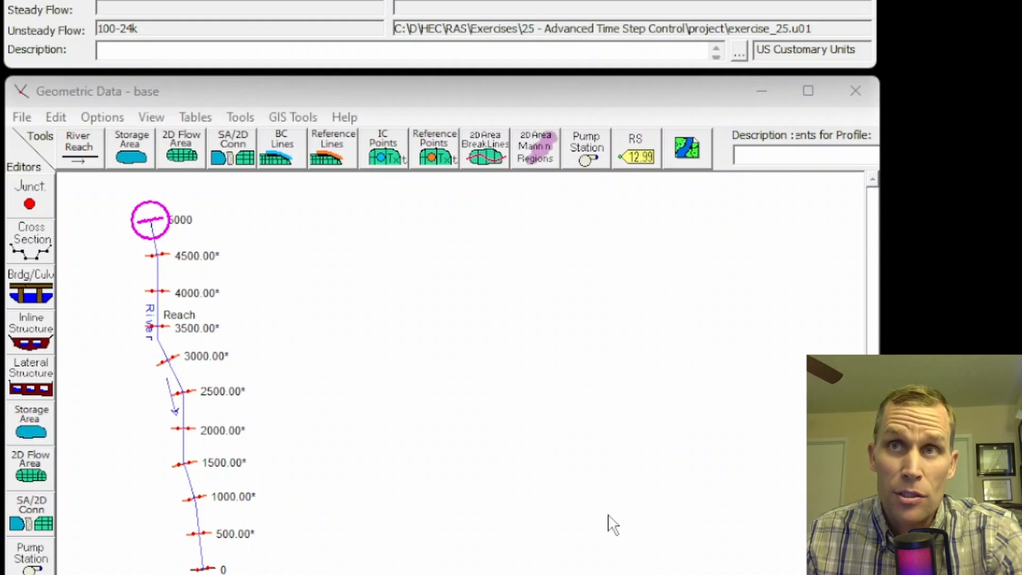
# Step: Switch to the image viewer to review the Courant number definition and equation, and return to HEC-RAS
pyautogui.hotkey('alt', 'Tab')
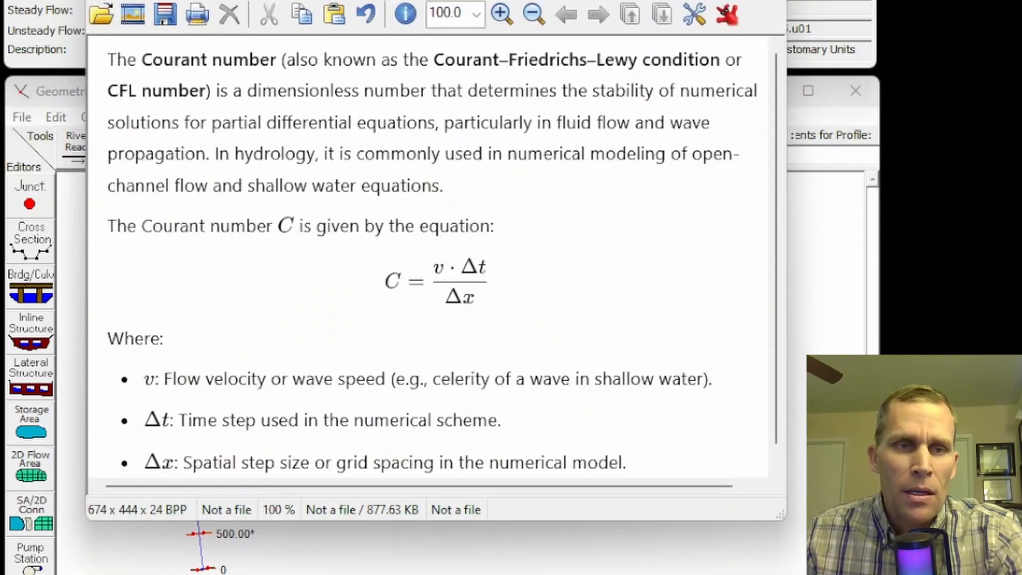
pyautogui.moveTo(454, 0); pyautogui.dragTo(445, 2)
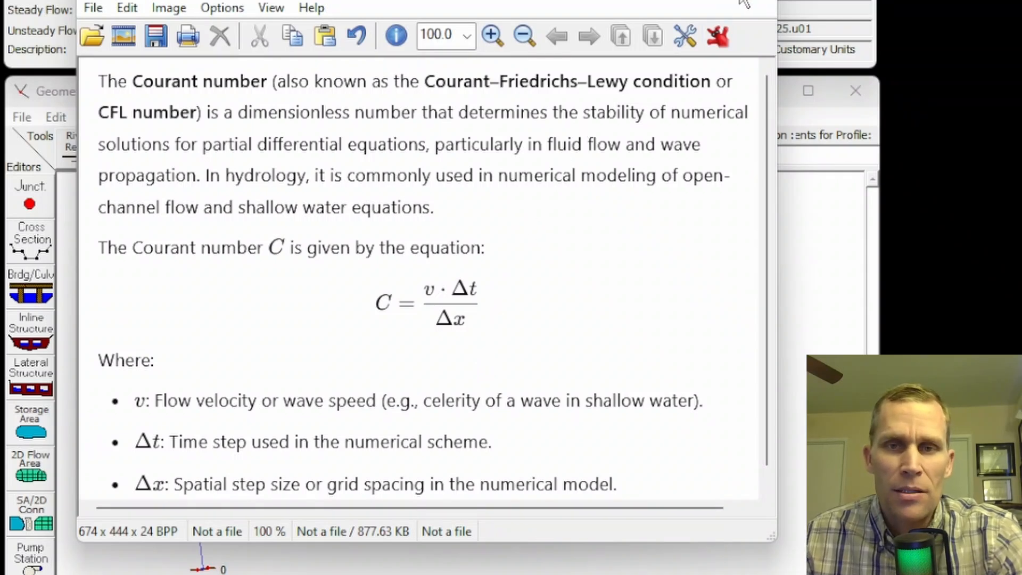
pyautogui.click(672, 0)
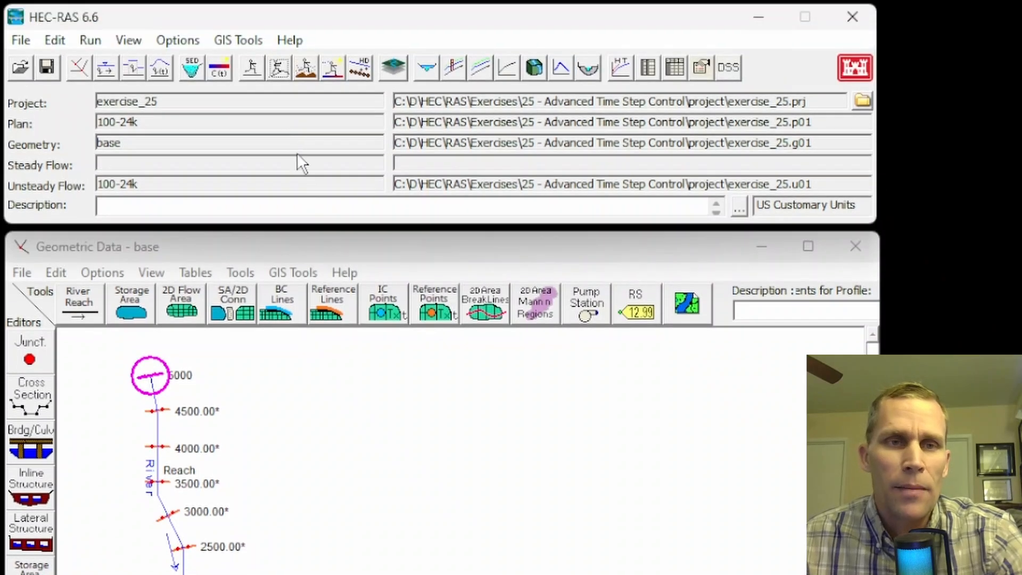
# Step: In the unsteady flow plan's output options, enable writing the computation level output file with Courant in Channel as an additional variable
pyautogui.click(90, 40)
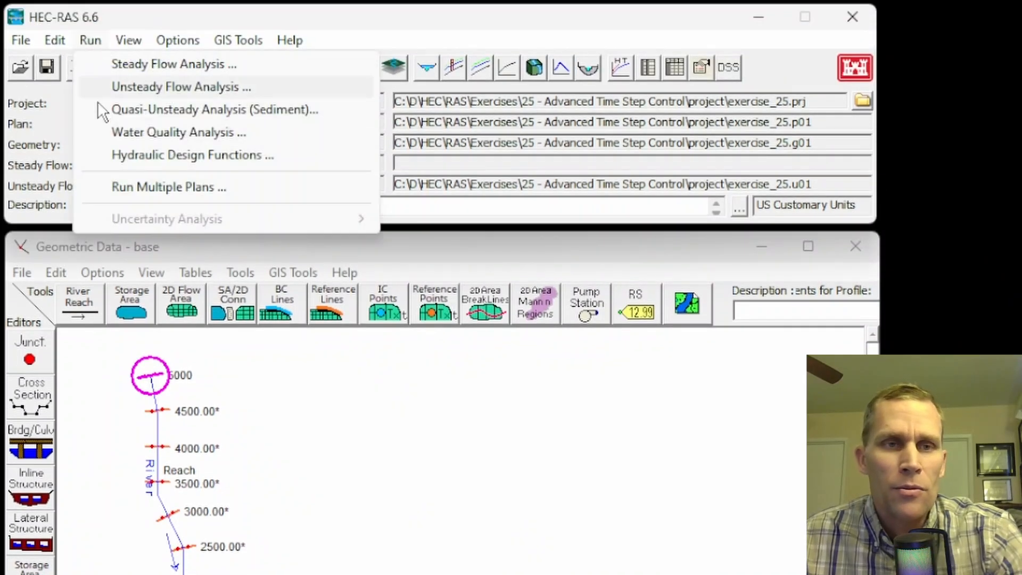
pyautogui.click(139, 89)
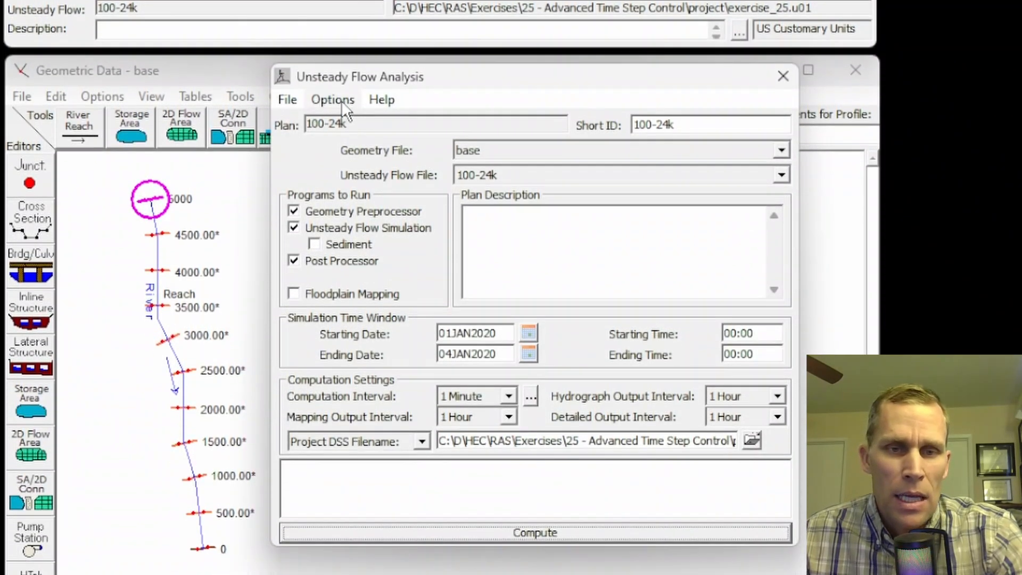
pyautogui.click(340, 276)
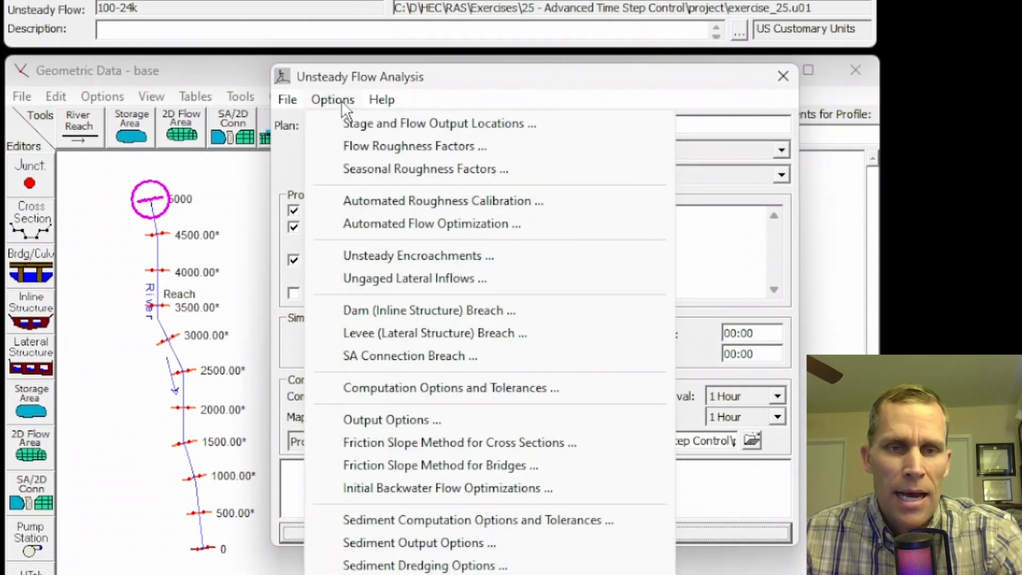
pyautogui.click(386, 419)
pyautogui.moveTo(623, 112); pyautogui.dragTo(471, 127)
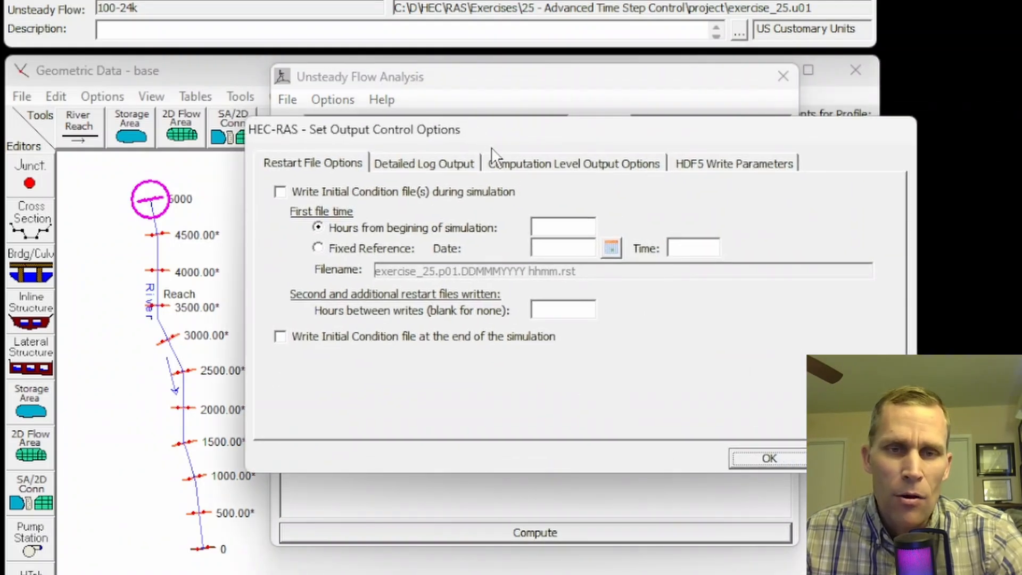
pyautogui.click(534, 165)
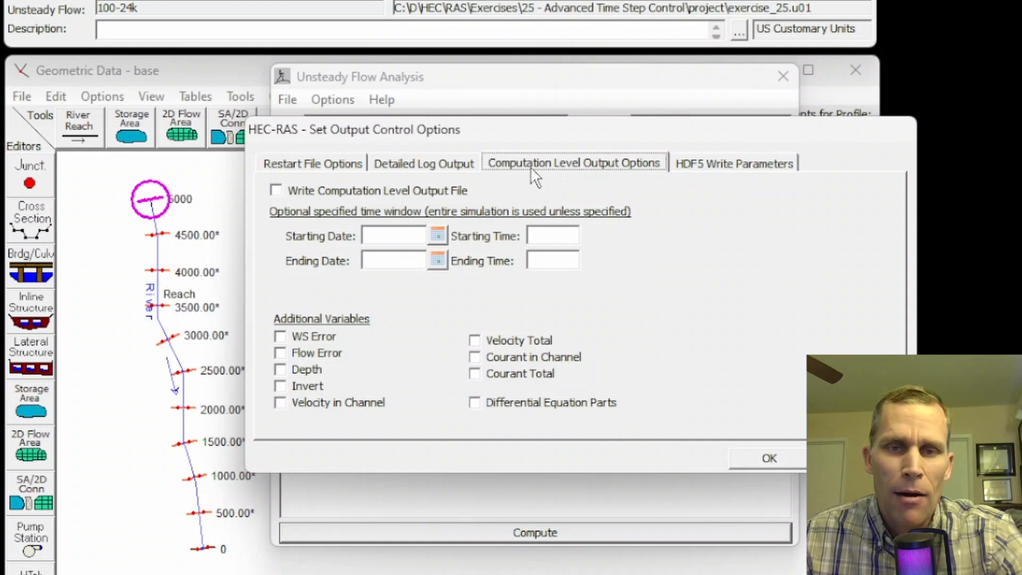
pyautogui.click(276, 191)
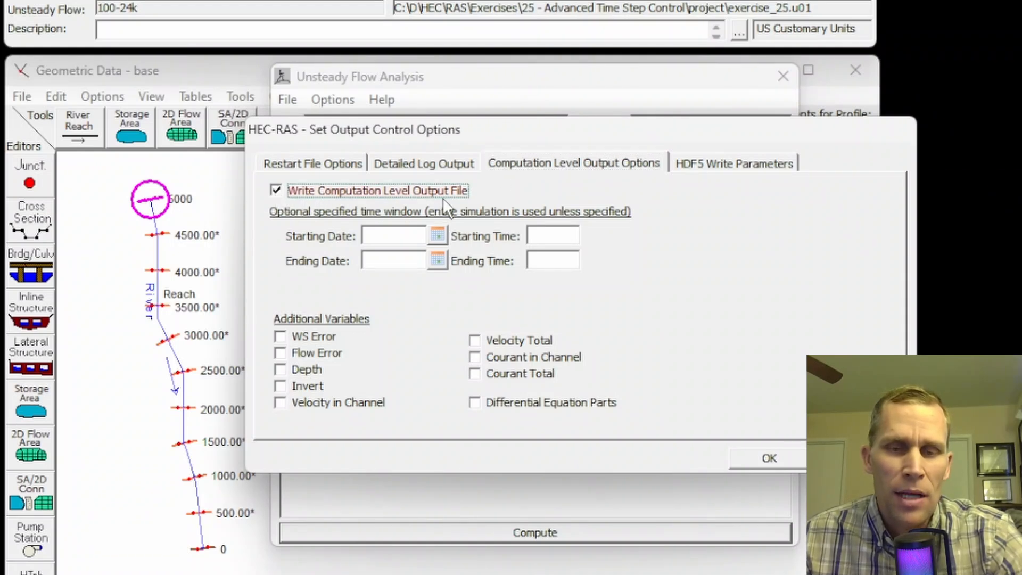
pyautogui.click(475, 357)
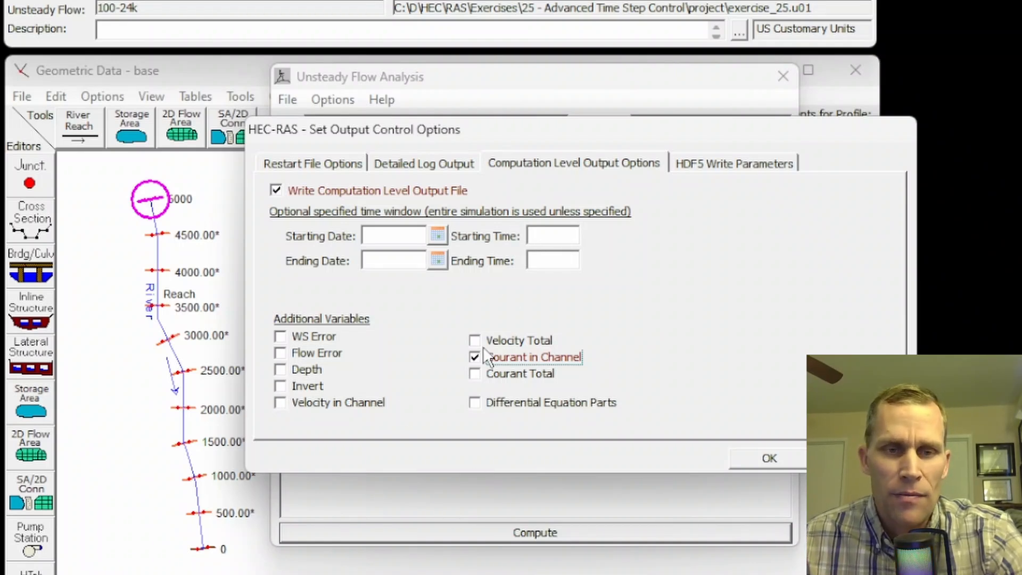
pyautogui.click(758, 456)
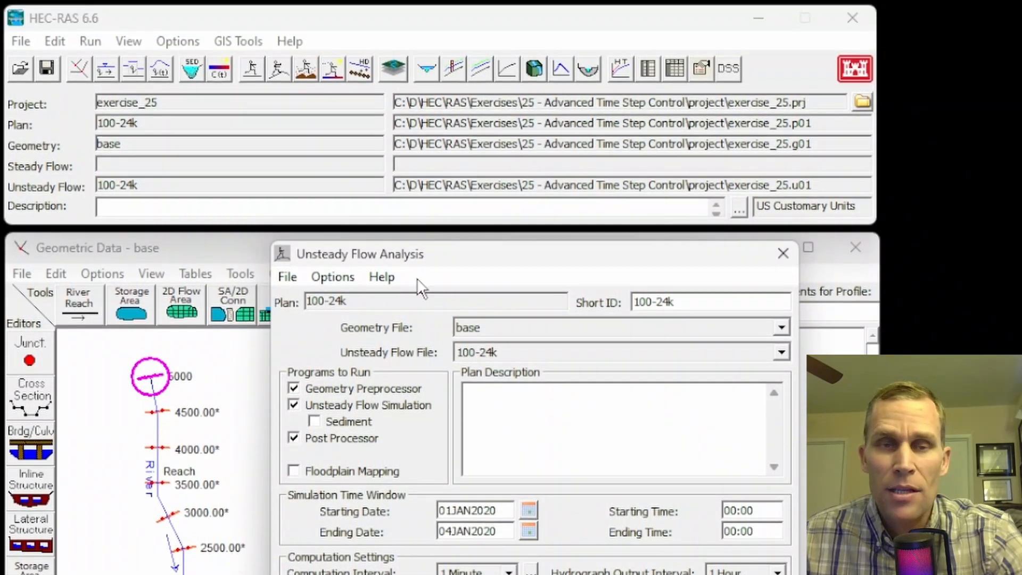
# Step: Check whether the computation-interval plots are available and recheck the plan's computation level output settings
pyautogui.click(129, 41)
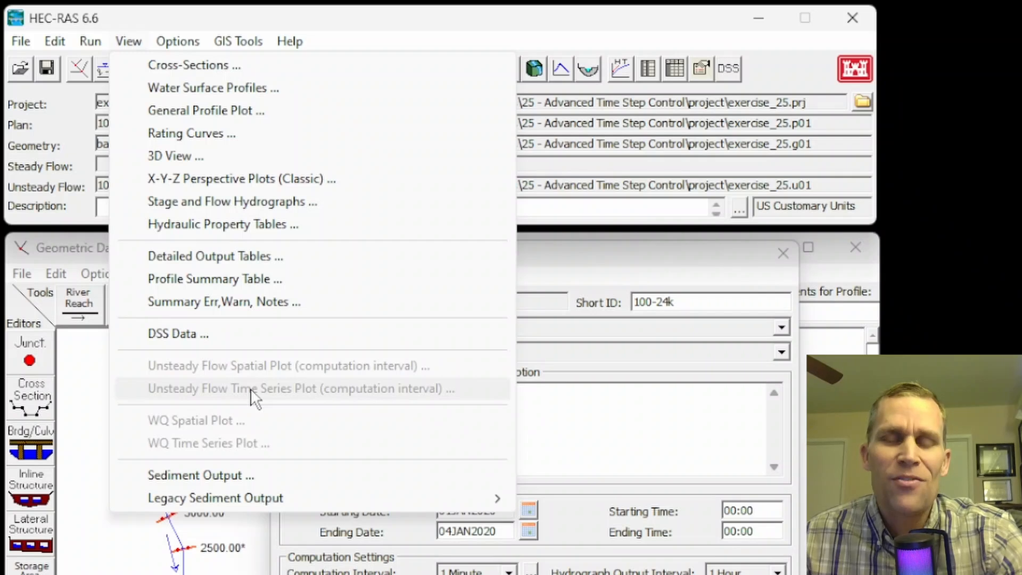
pyautogui.click(561, 270)
pyautogui.click(333, 202)
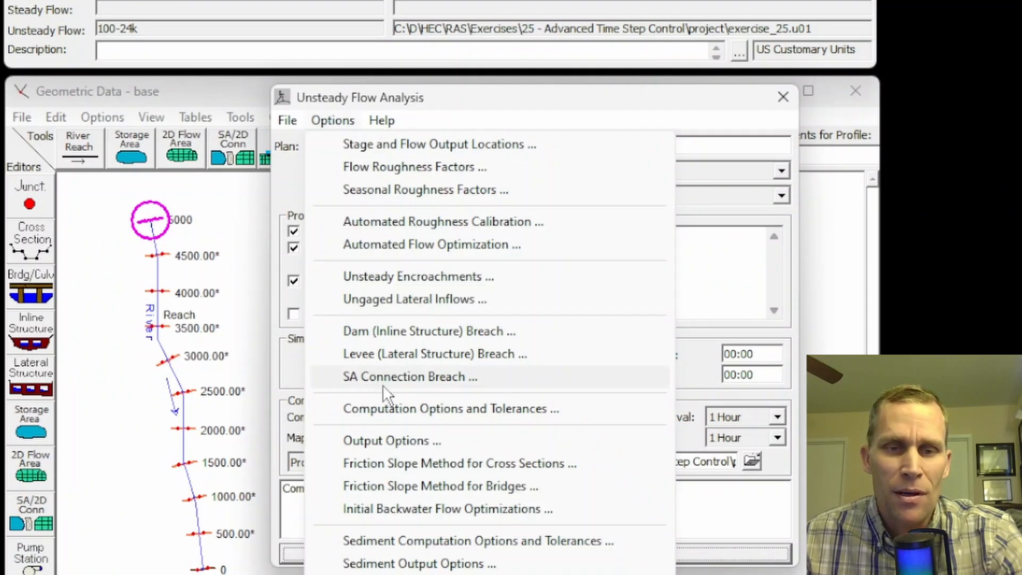
pyautogui.click(375, 522)
pyautogui.click(658, 171)
pyautogui.moveTo(678, 136); pyautogui.dragTo(493, 124)
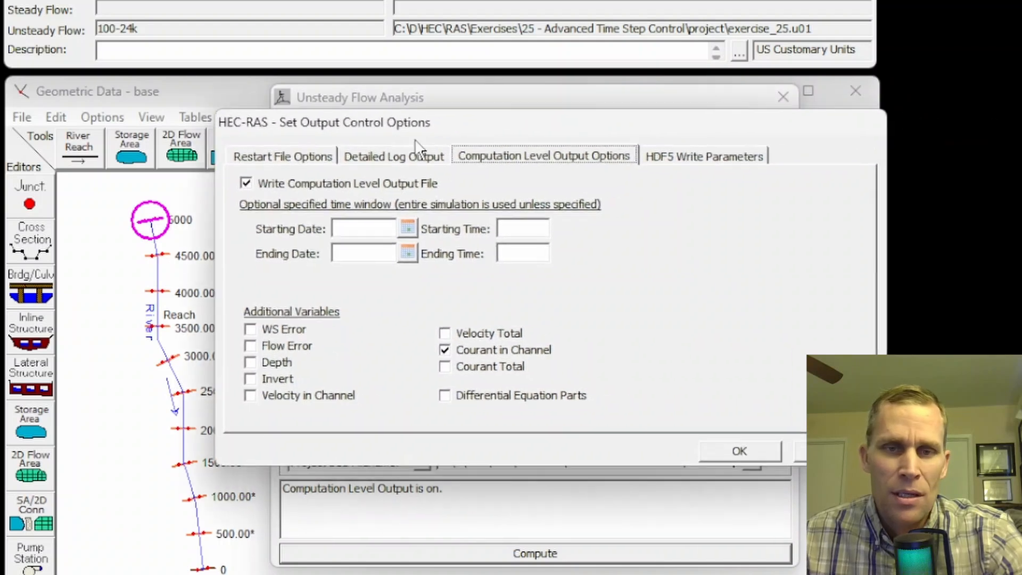
pyautogui.click(738, 450)
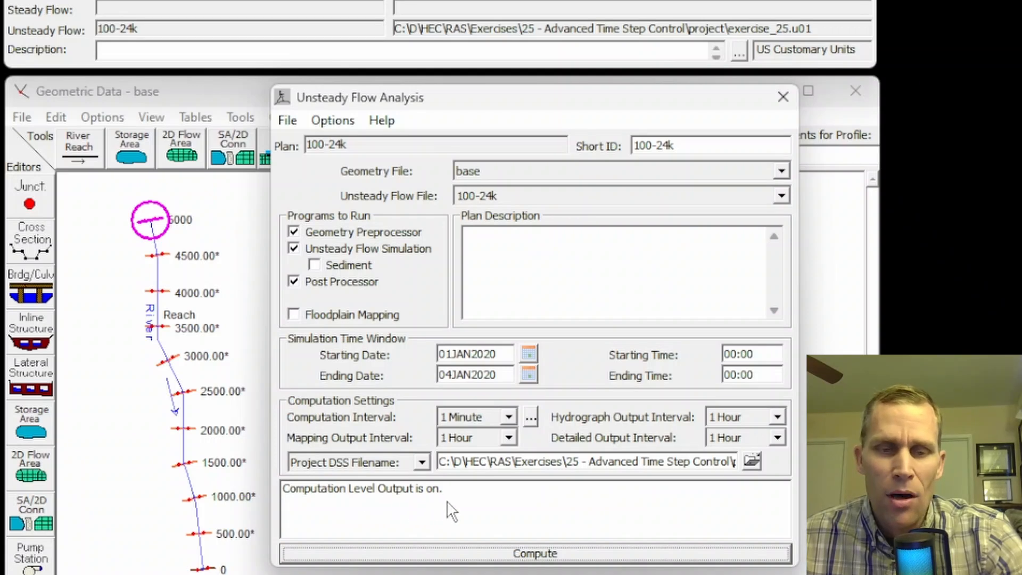
# Step: Save the 100-24k plan and recompute the unsteady flow simulation
pyautogui.click(294, 123)
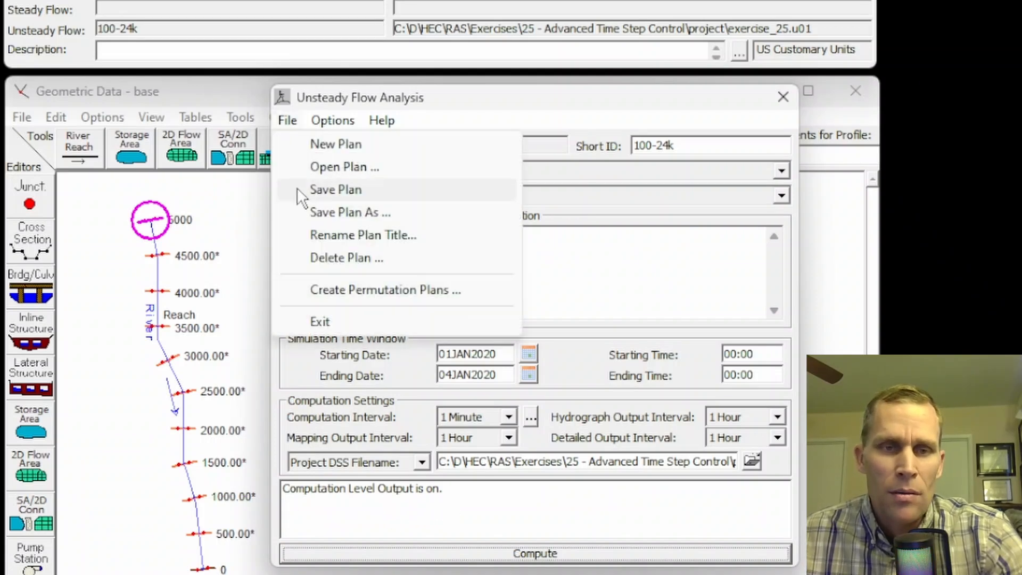
pyautogui.click(313, 198)
pyautogui.click(529, 555)
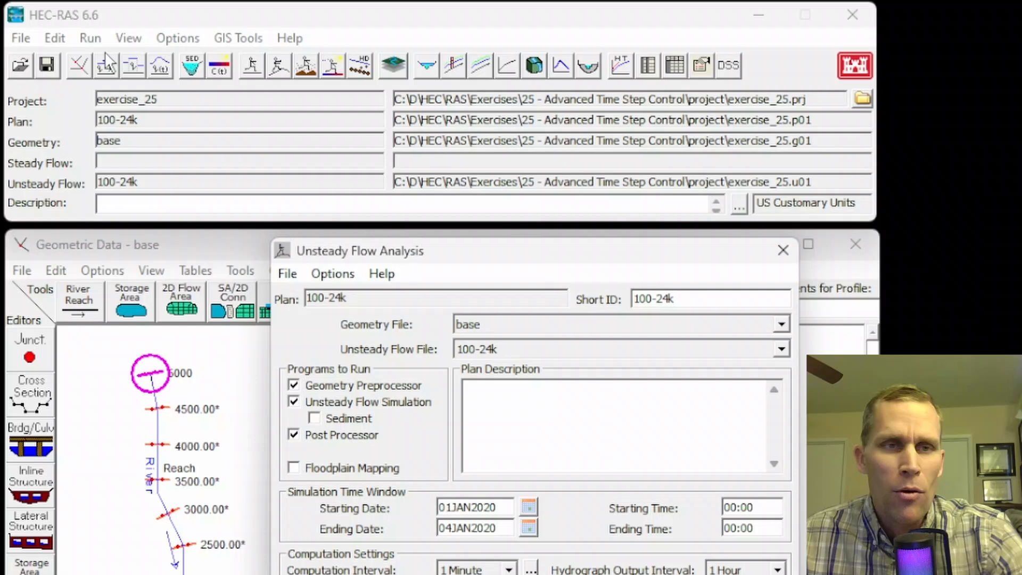
# Step: Open the unsteady flow spatial plot for the computation interval and check which variables it offers for plotting
pyautogui.click(130, 44)
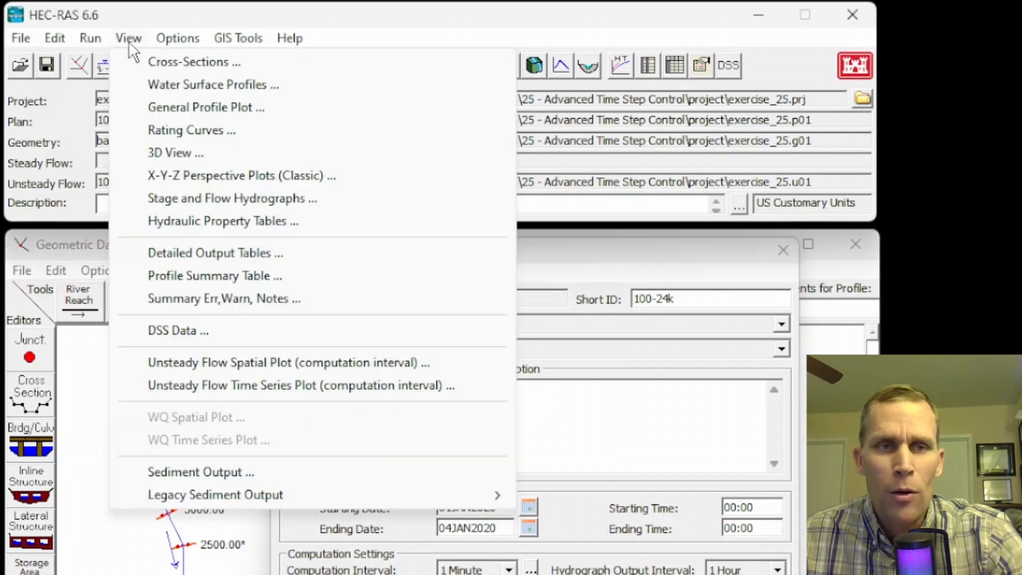
pyautogui.click(211, 362)
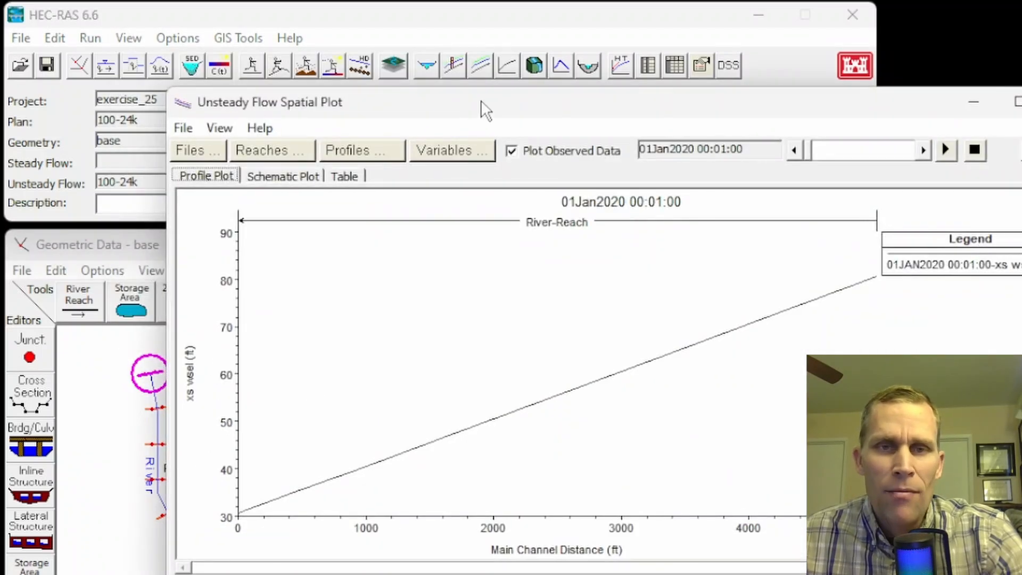
pyautogui.moveTo(481, 101); pyautogui.dragTo(550, 225)
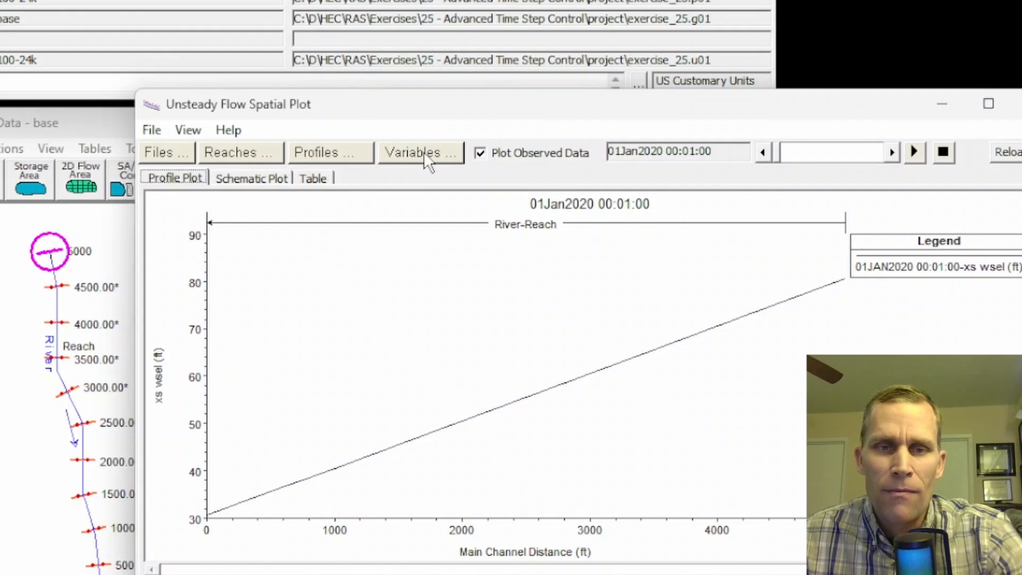
pyautogui.click(401, 154)
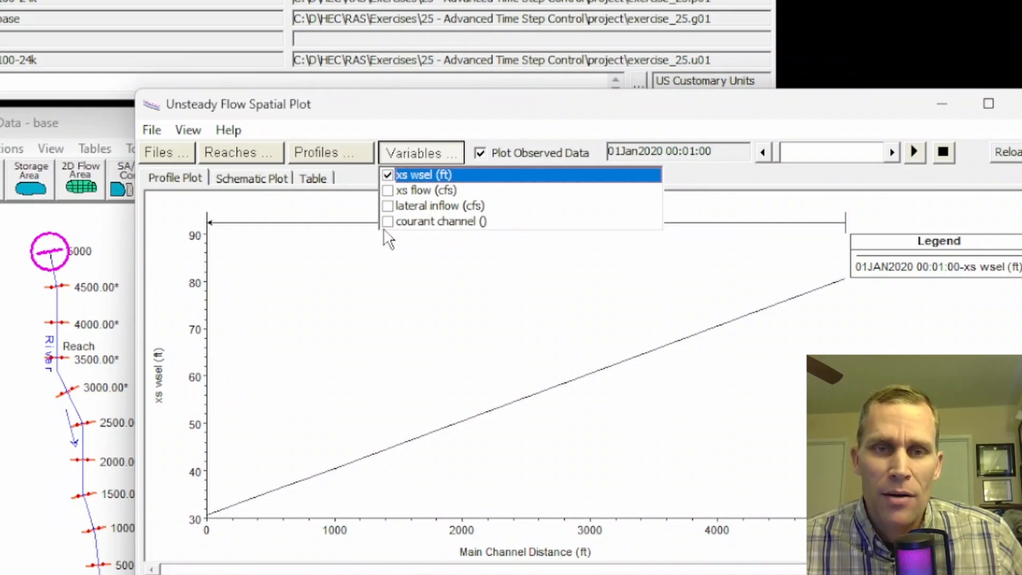
pyautogui.click(247, 177)
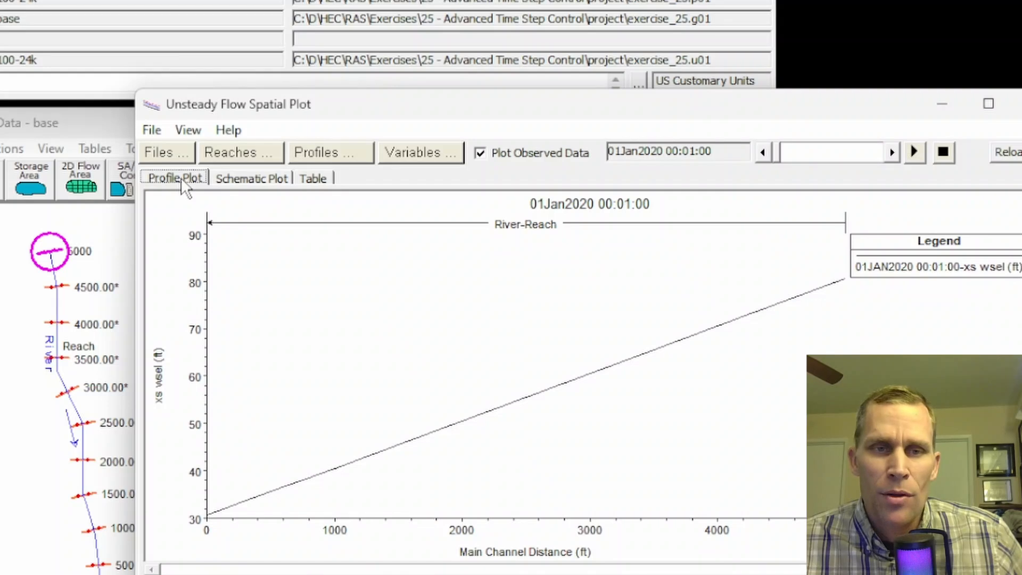
# Step: Review the spatial plot's schematic and table views, and animate the water surface elevation in its profile view
pyautogui.click(250, 180)
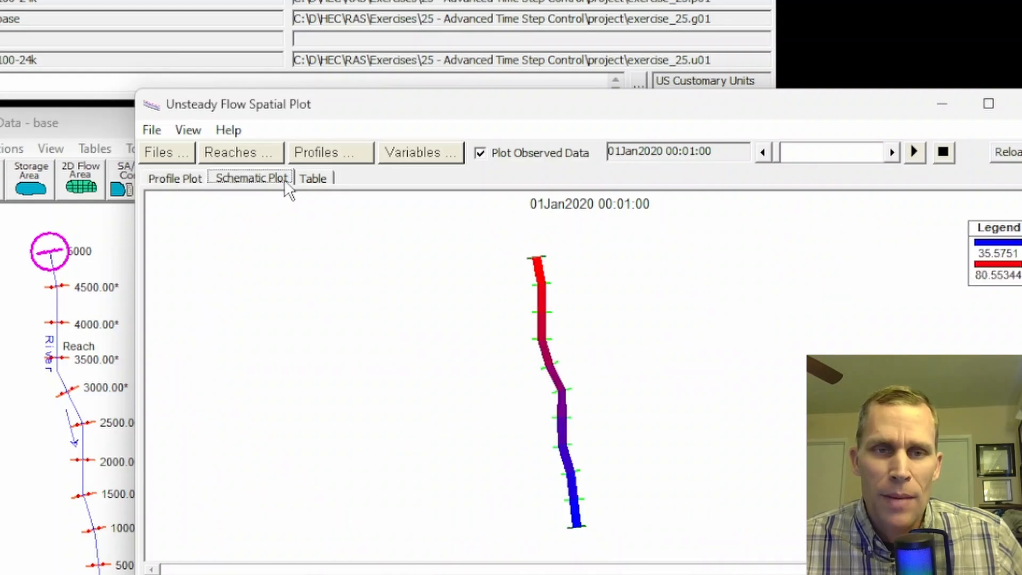
pyautogui.click(316, 175)
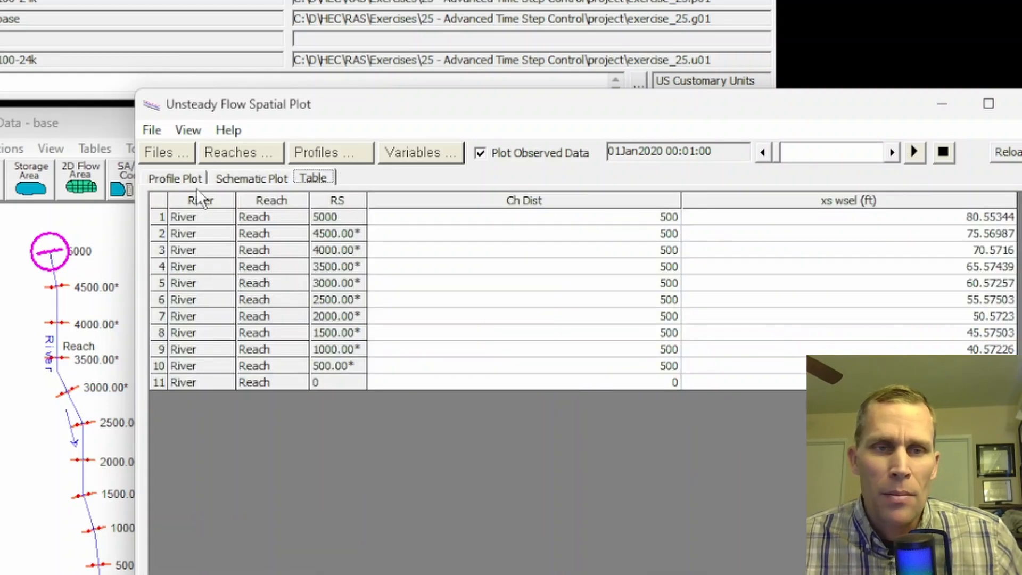
pyautogui.click(184, 180)
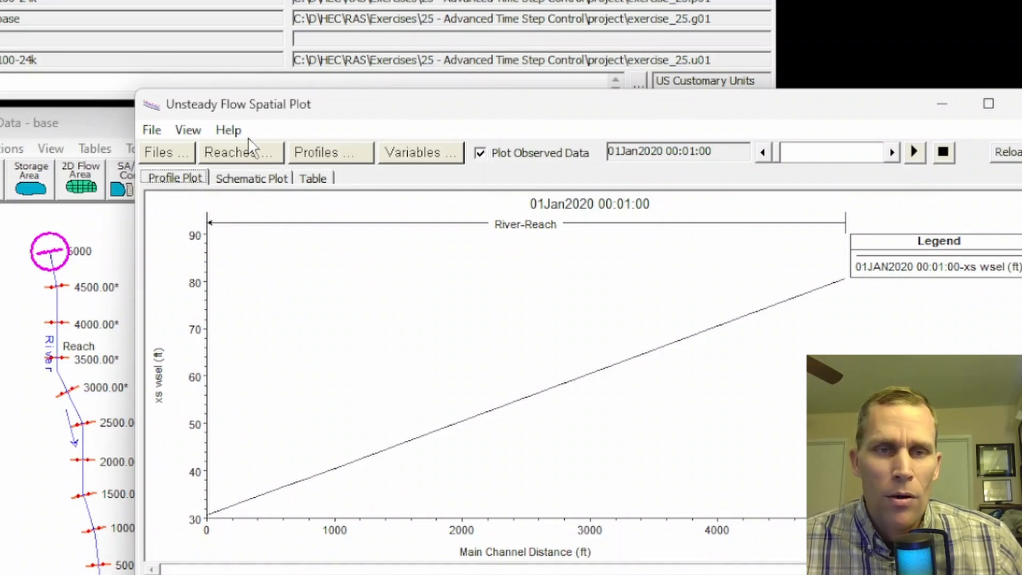
pyautogui.click(450, 154)
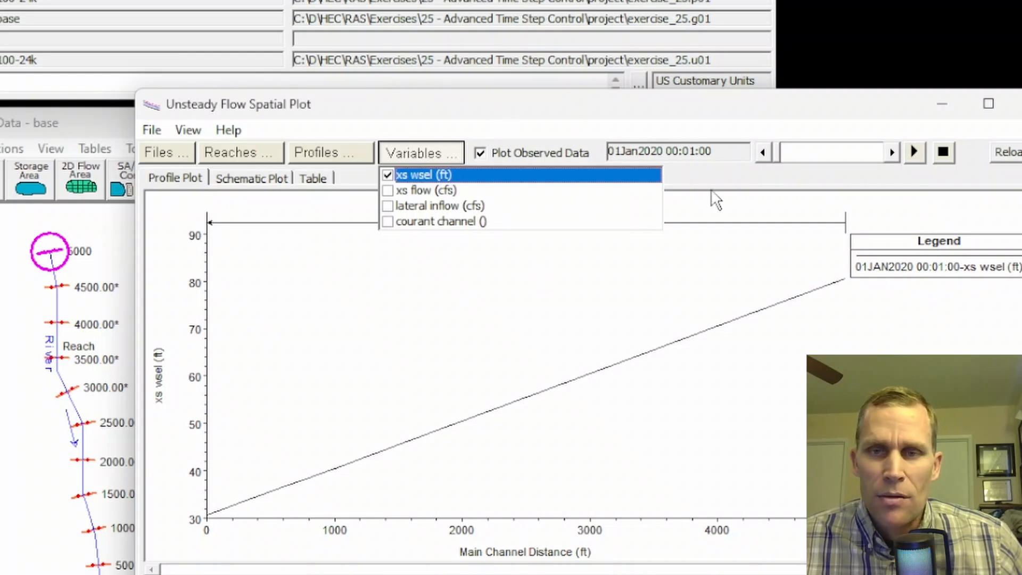
pyautogui.click(914, 154)
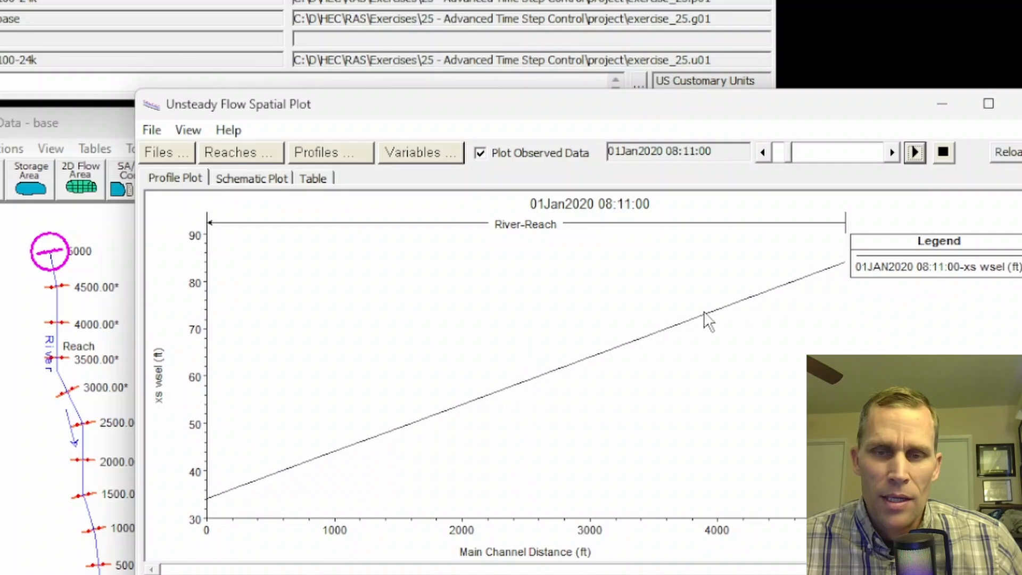
# Step: Stop the water surface animation and animate only the xs flow (cfs) variable in the spatial plot
pyautogui.click(943, 153)
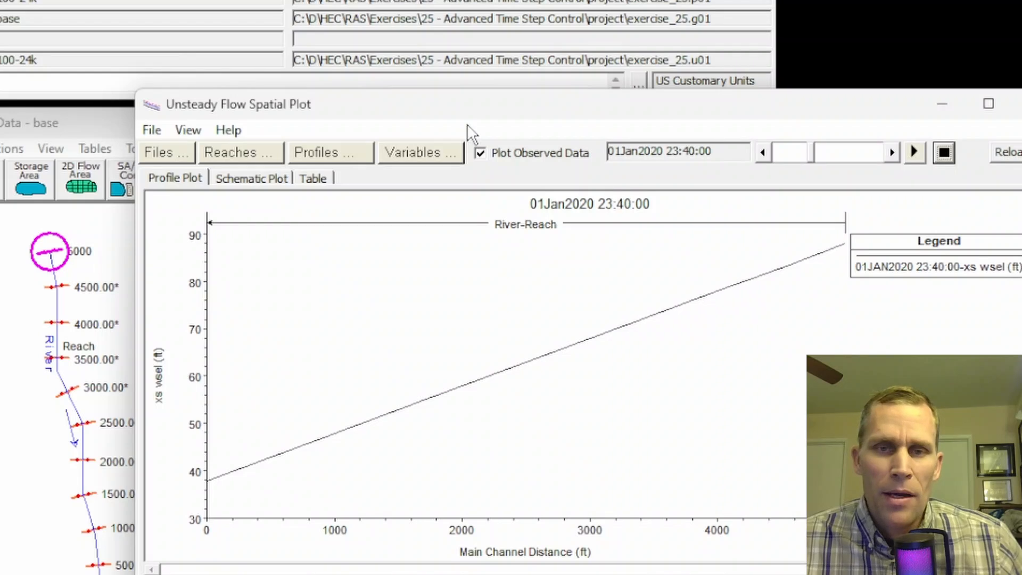
pyautogui.click(442, 153)
pyautogui.click(387, 175)
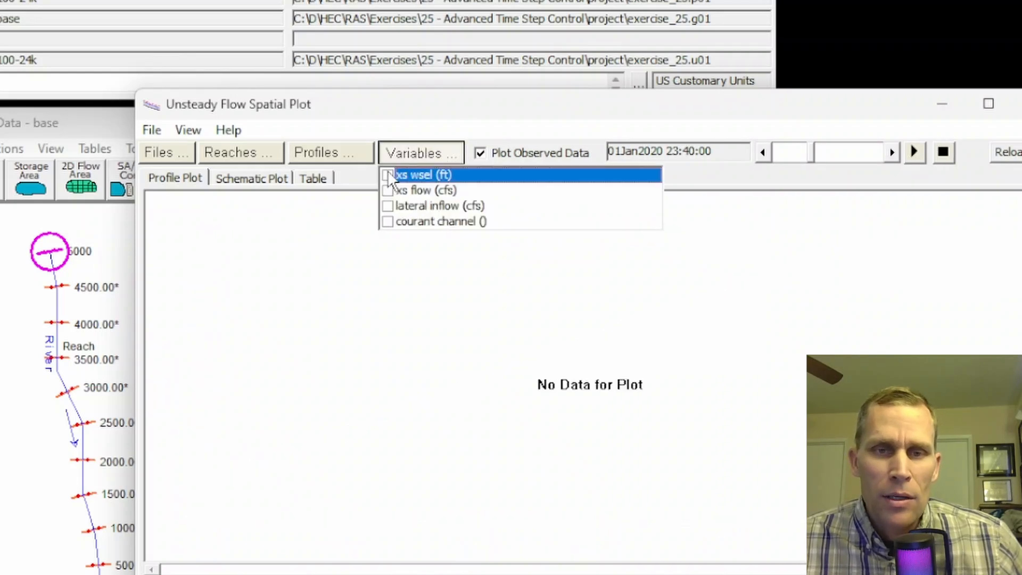
pyautogui.click(388, 190)
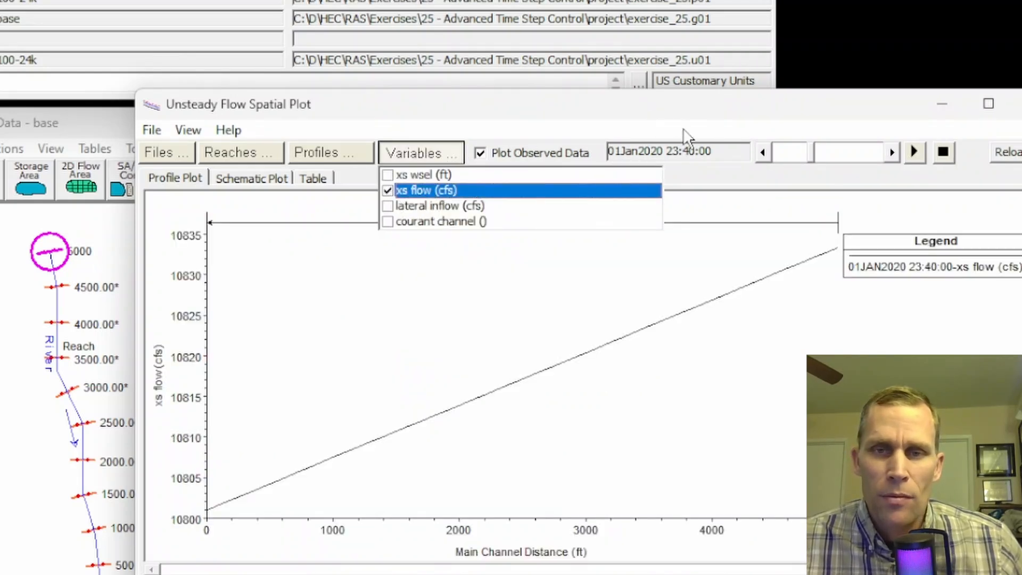
pyautogui.click(911, 151)
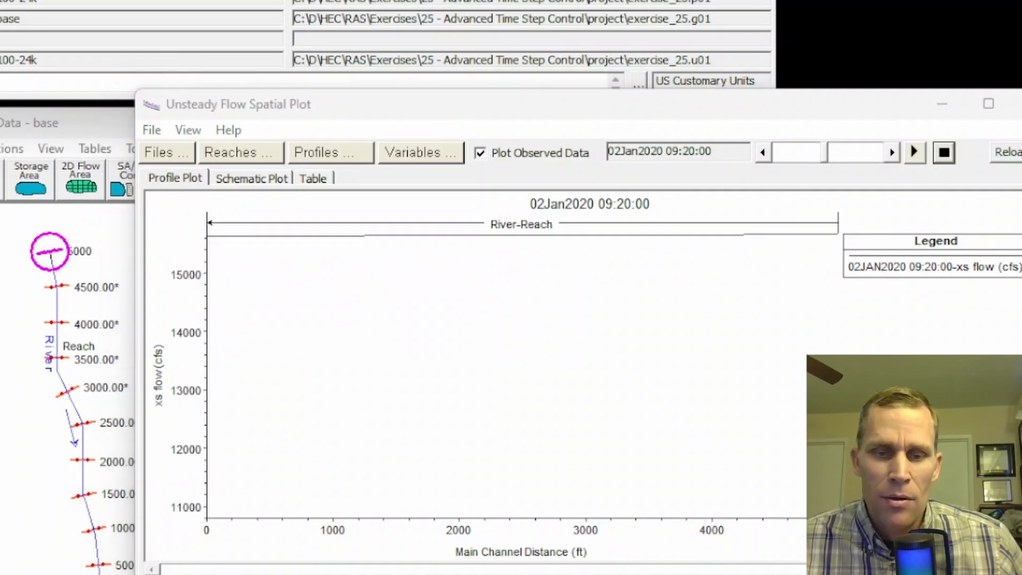
# Step: Consult the Courant number equation image, plot only the courant channel variable in the spatial plot and animate it from the first time step
pyautogui.click(298, 573)
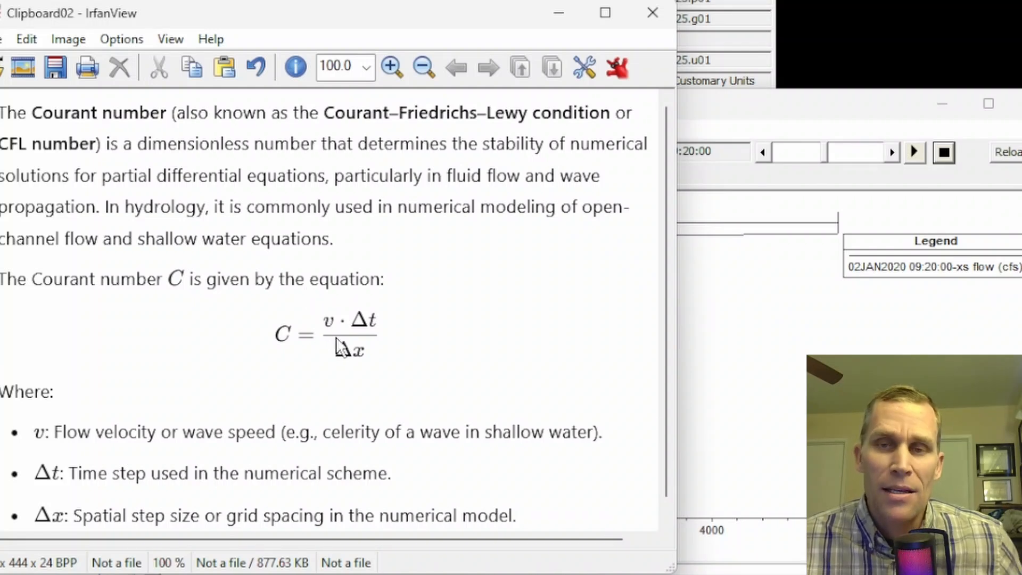
pyautogui.click(811, 109)
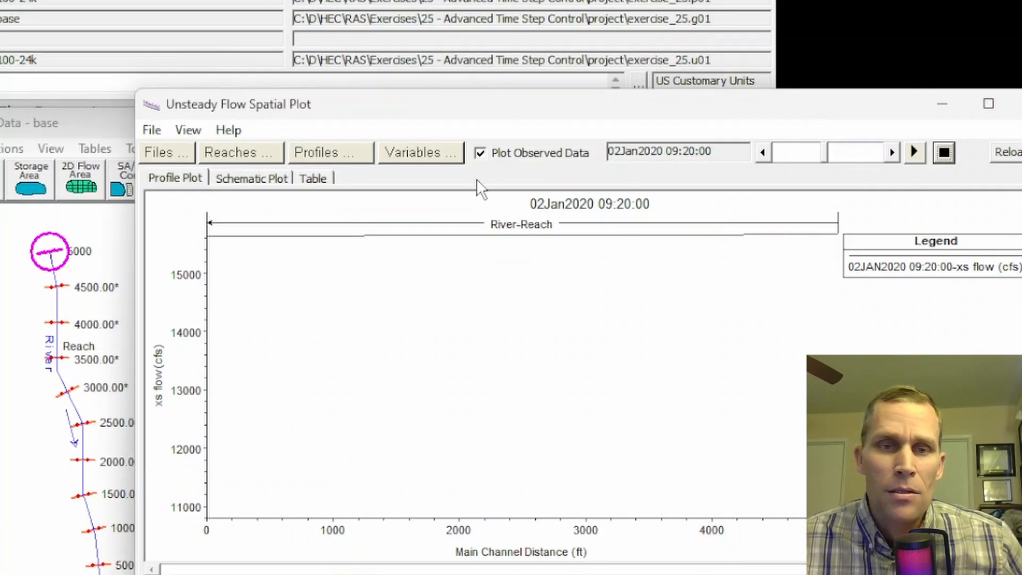
pyautogui.click(432, 159)
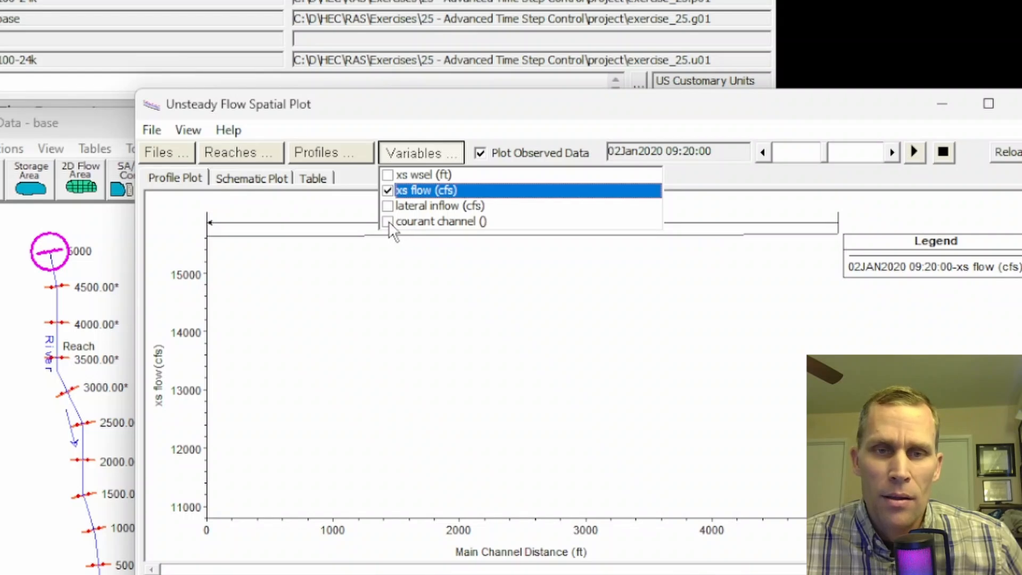
pyautogui.click(388, 222)
pyautogui.click(388, 191)
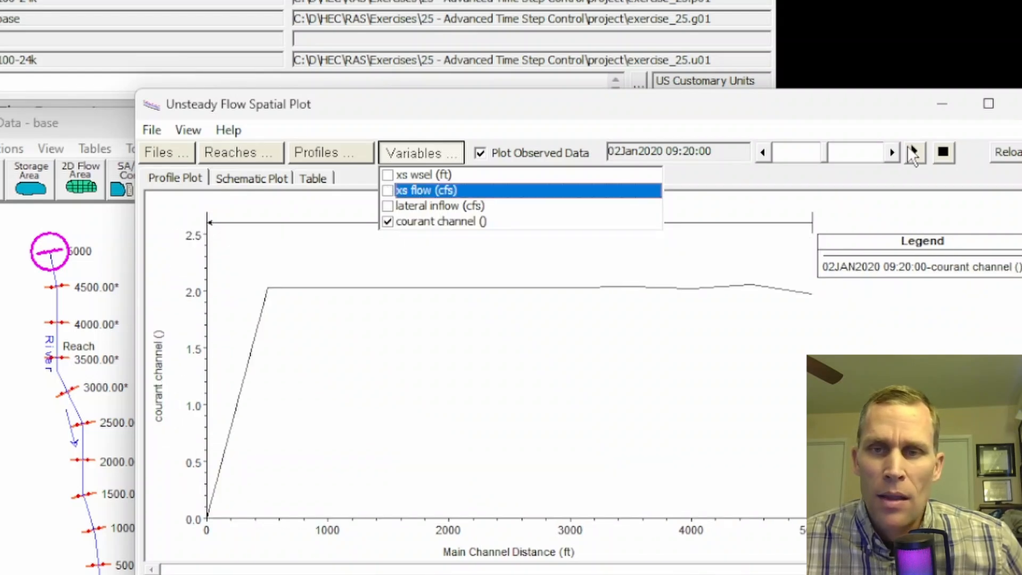
pyautogui.click(814, 155)
pyautogui.click(764, 152)
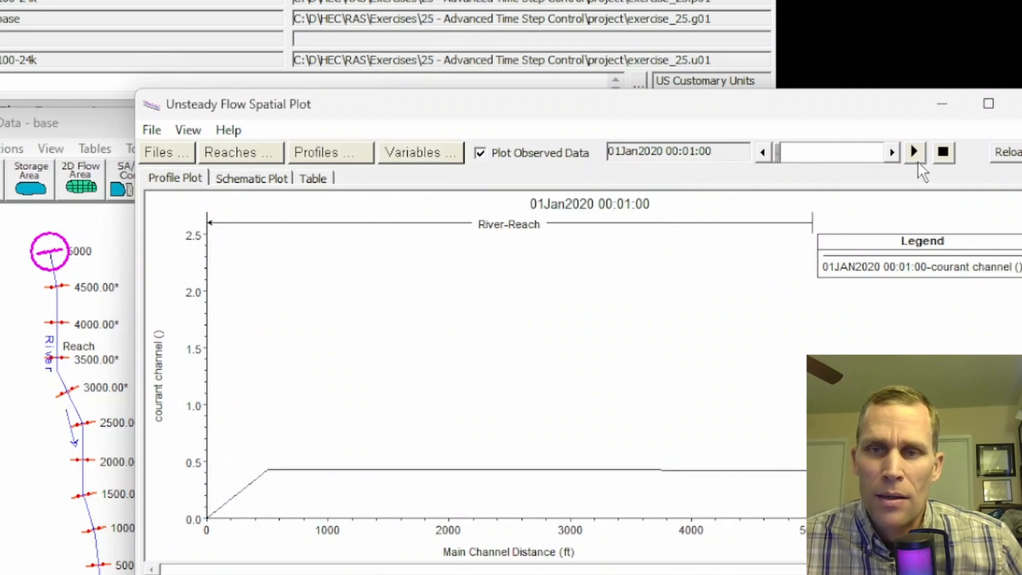
pyautogui.click(914, 152)
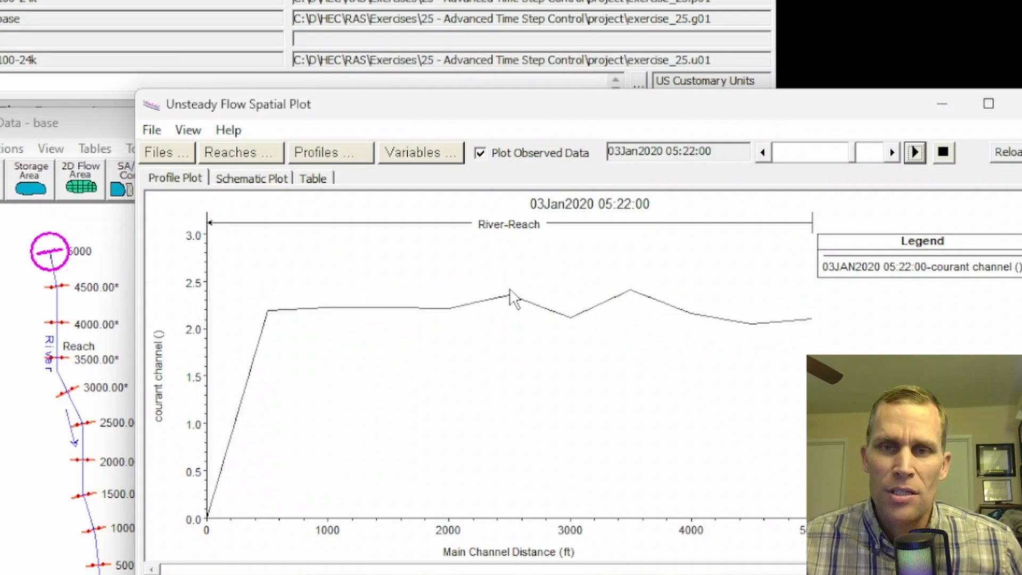
pyautogui.click(945, 152)
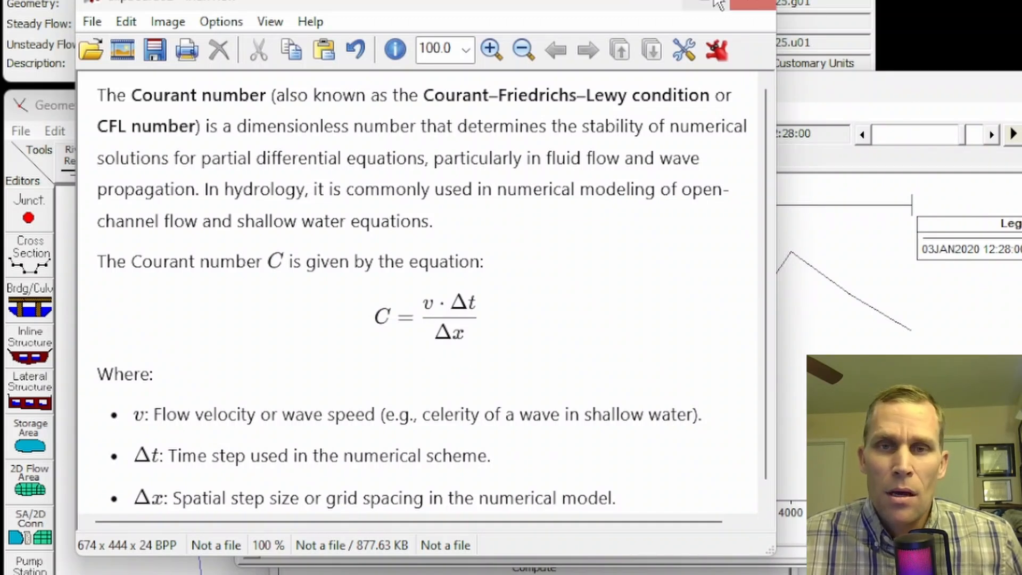
# Step: Put away the Courant number image and close the spatial plot and Unsteady Flow Analysis windows
pyautogui.click(659, 1)
pyautogui.click(1021, 82)
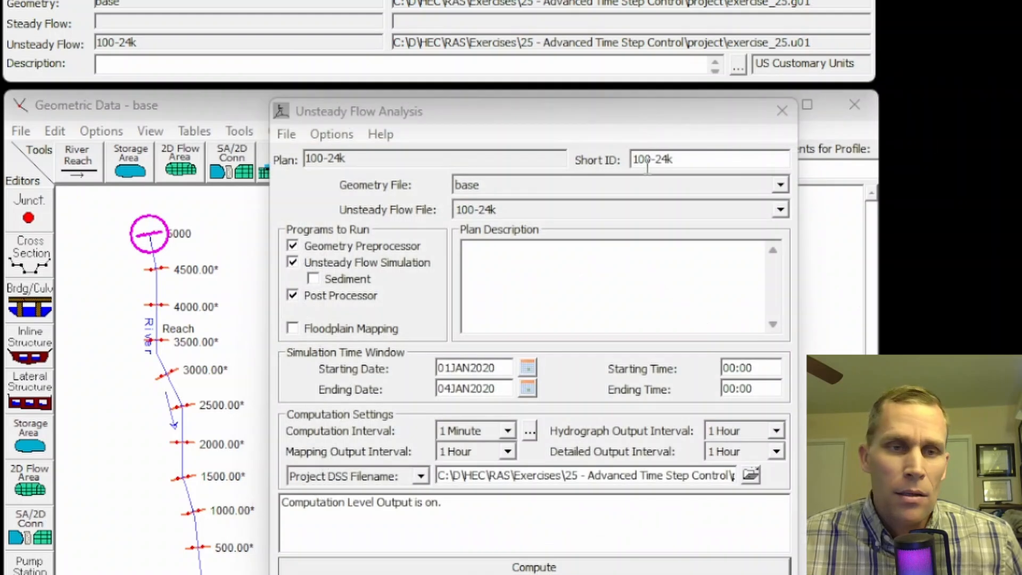
pyautogui.click(782, 111)
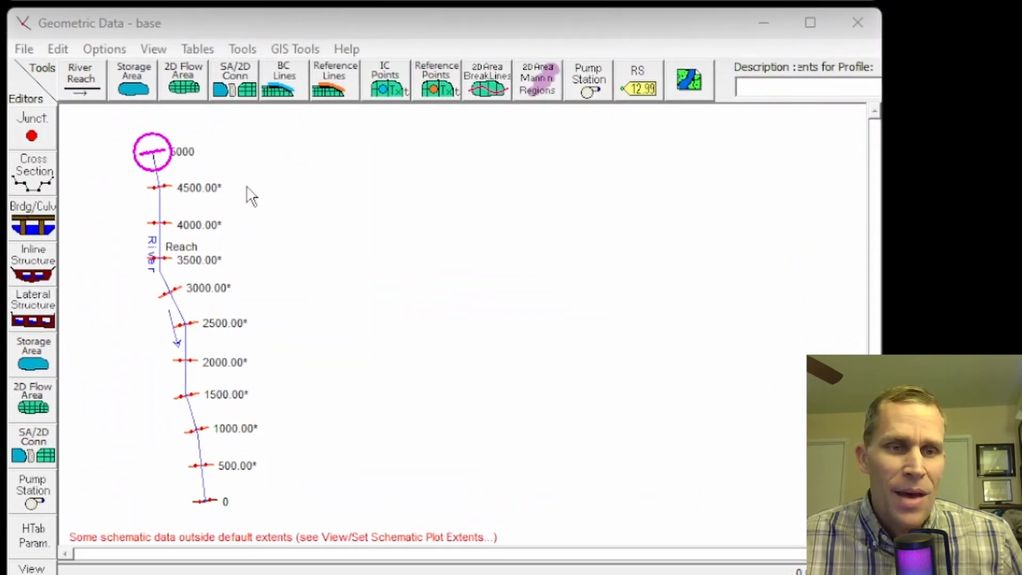
# Step: Delete all interpolated cross sections along the reach in the base geometry using XS Interpolation by Reach
pyautogui.click(248, 22)
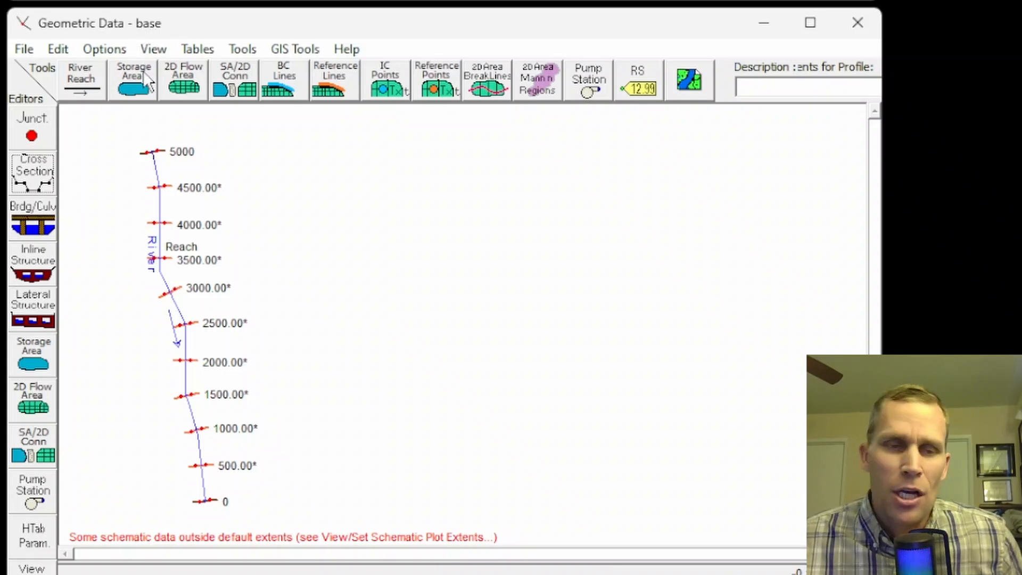
pyautogui.click(243, 49)
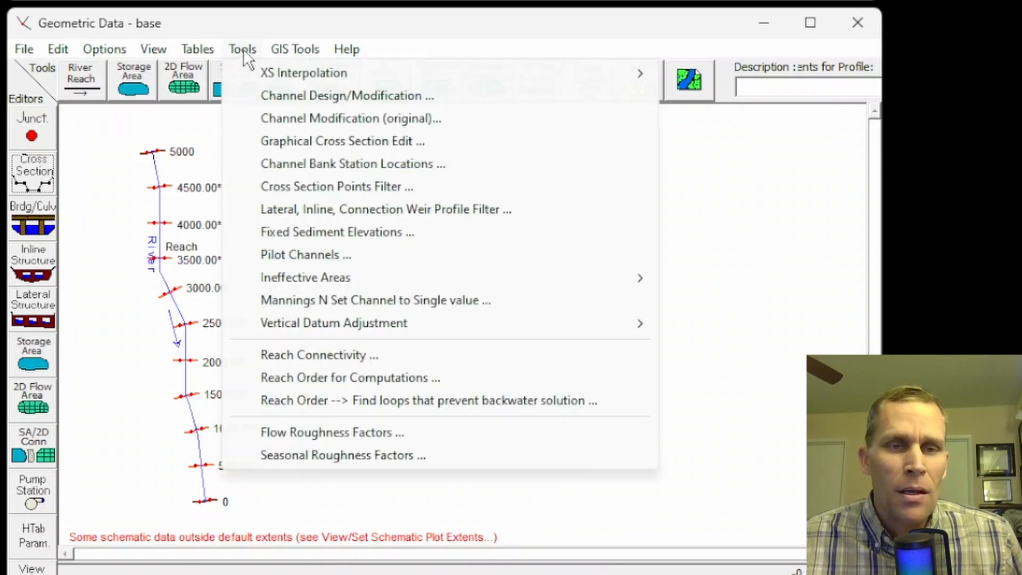
pyautogui.moveTo(379, 76)
pyautogui.click(750, 72)
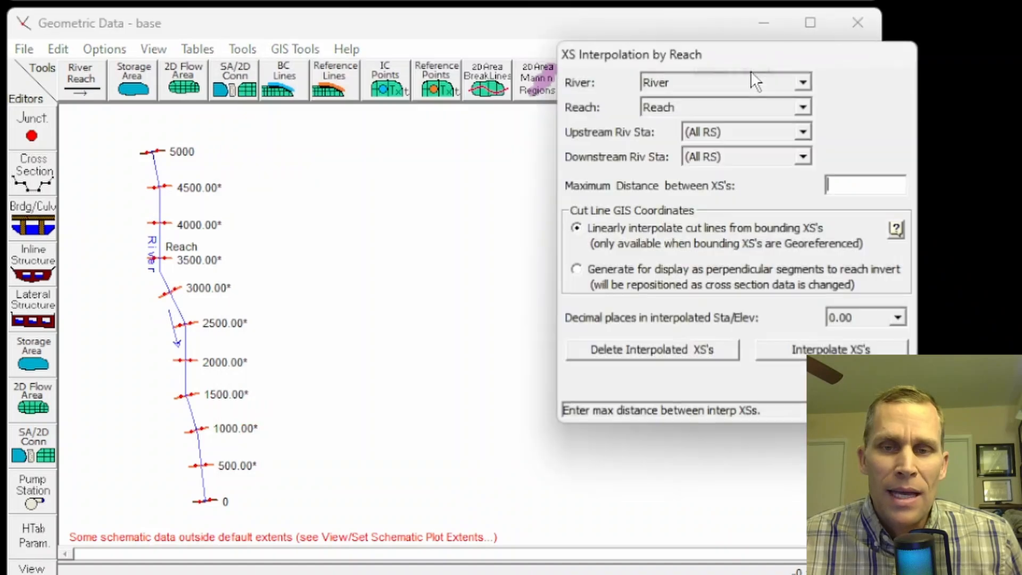
pyautogui.moveTo(751, 70); pyautogui.dragTo(498, 71)
pyautogui.click(389, 353)
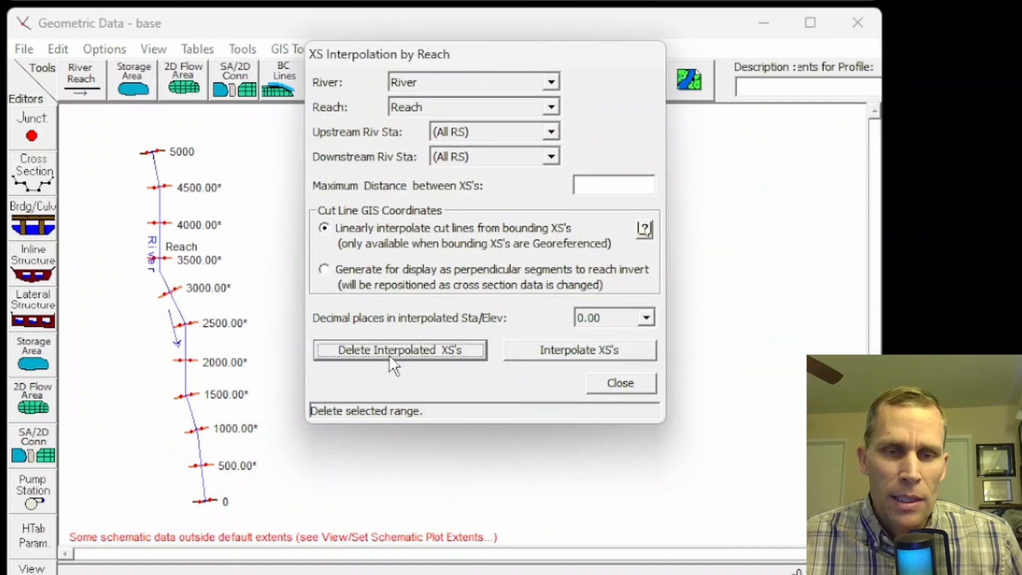
pyautogui.click(605, 384)
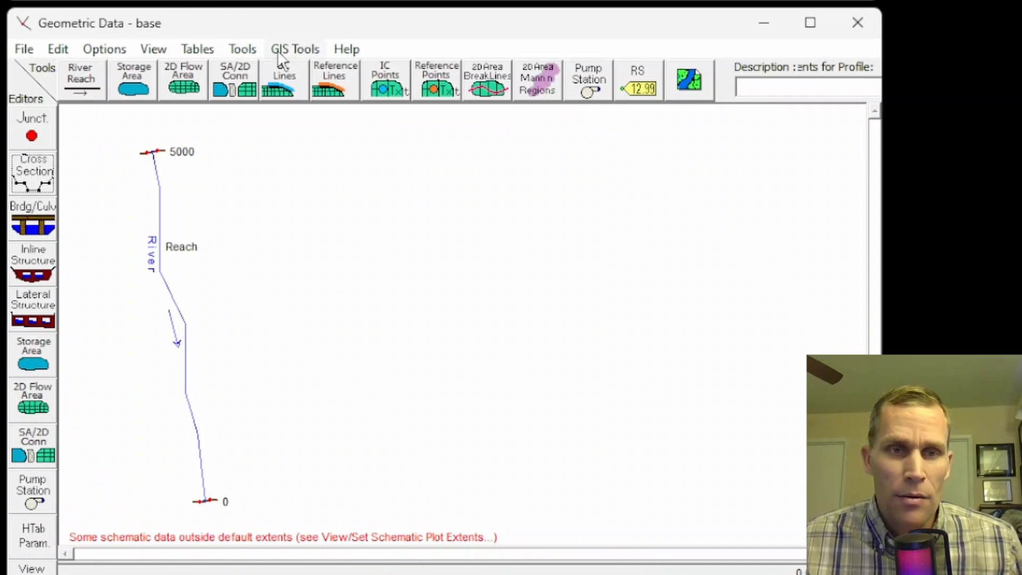
# Step: Interpolate new cross sections along the entire reach with a maximum distance of 1000 between them
pyautogui.click(237, 50)
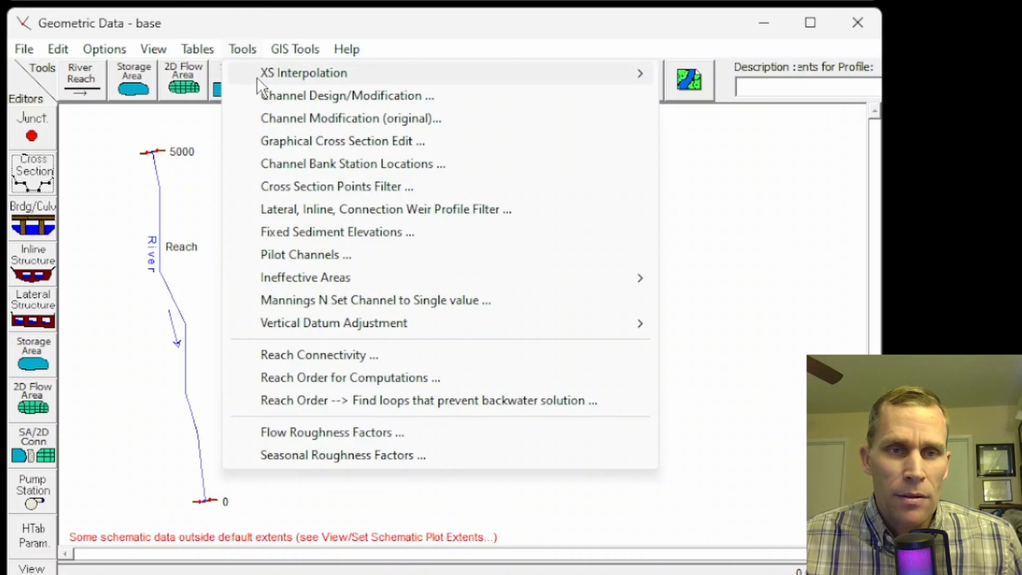
pyautogui.moveTo(644, 75)
pyautogui.click(708, 75)
pyautogui.moveTo(812, 63); pyautogui.dragTo(553, 65)
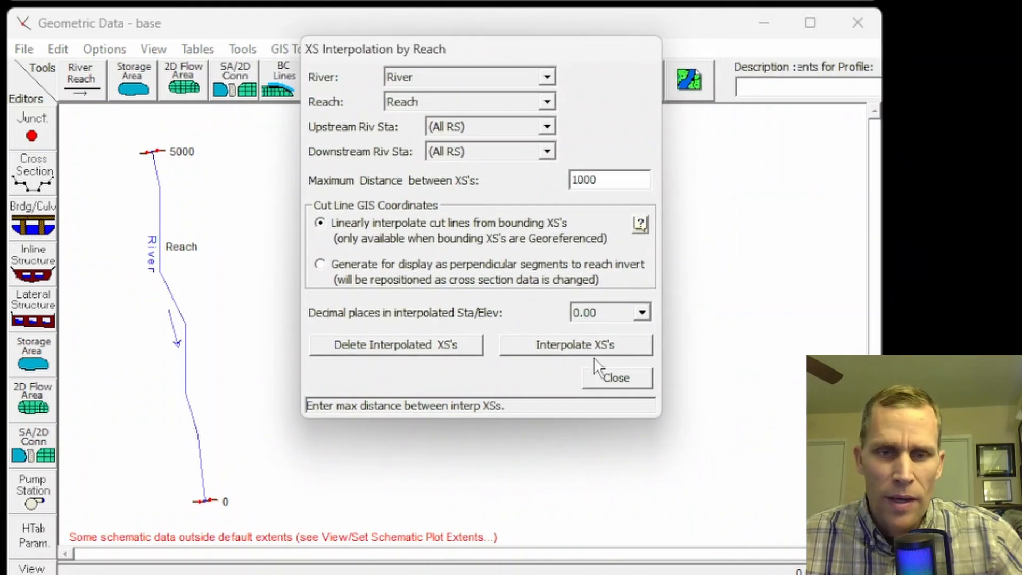
pyautogui.click(578, 344)
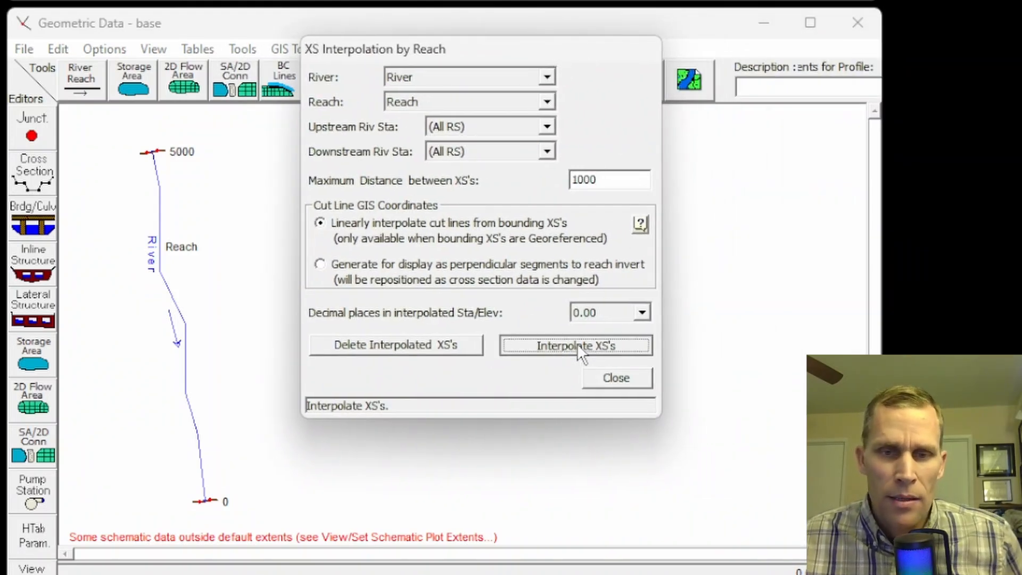
pyautogui.click(607, 380)
# Step: Consult the Courant number equation image, close it, and save the base geometry data
pyautogui.click(208, 573)
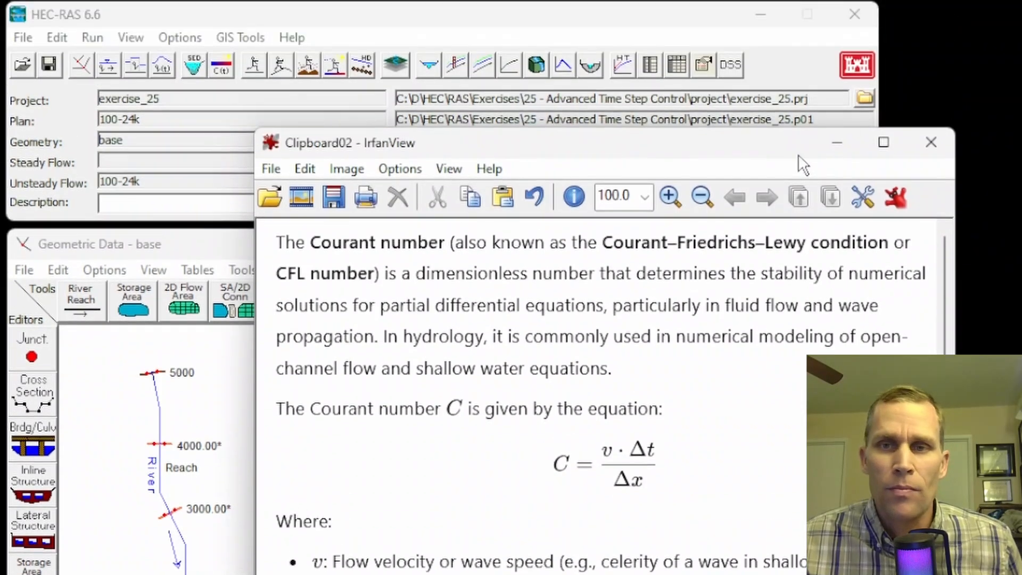
pyautogui.click(931, 150)
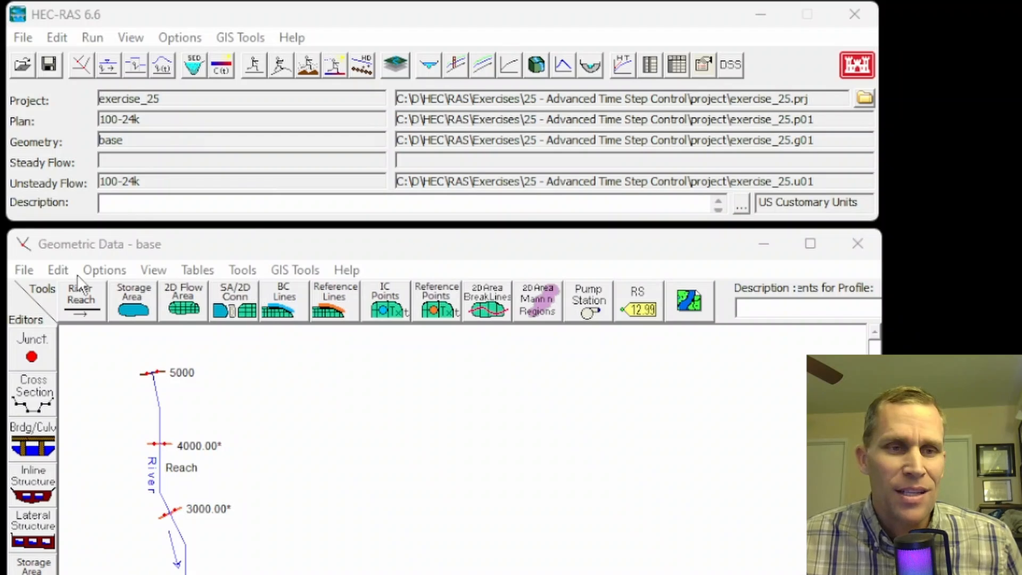
pyautogui.click(25, 273)
pyautogui.click(72, 340)
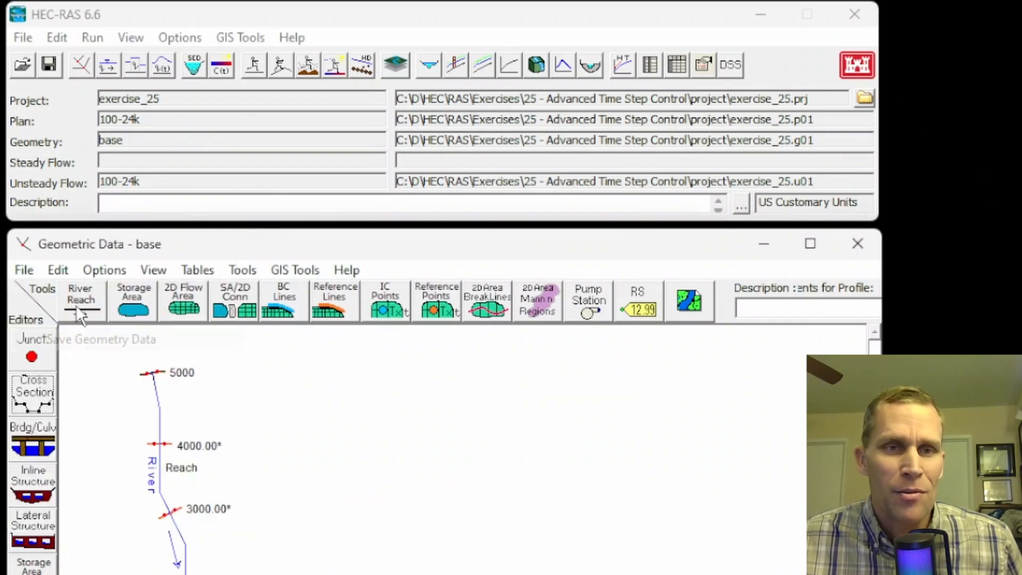
# Step: Recompute the 100-24k unsteady flow simulation with the revised cross-section spacing and close the analysis window
pyautogui.click(280, 75)
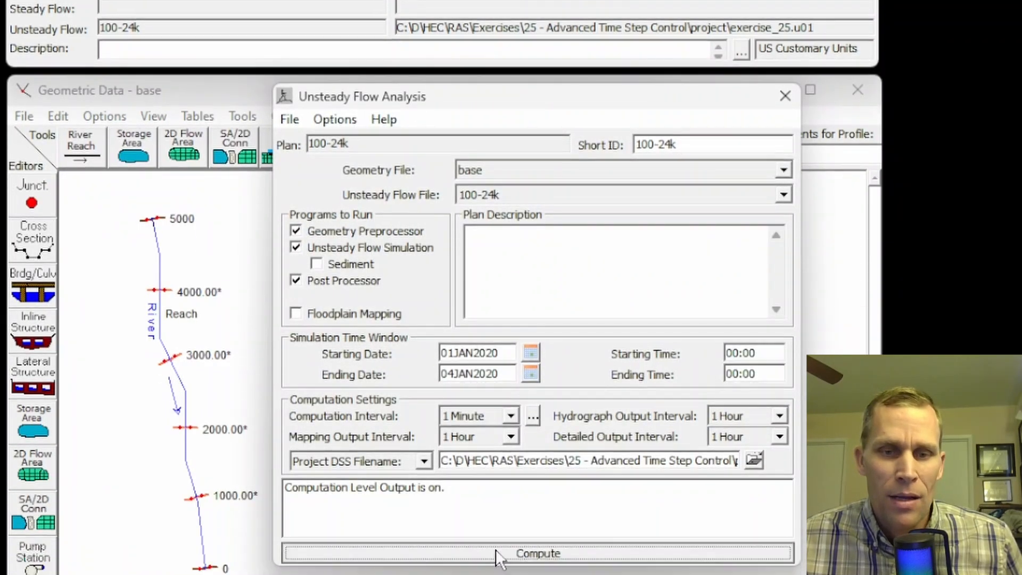
pyautogui.click(498, 552)
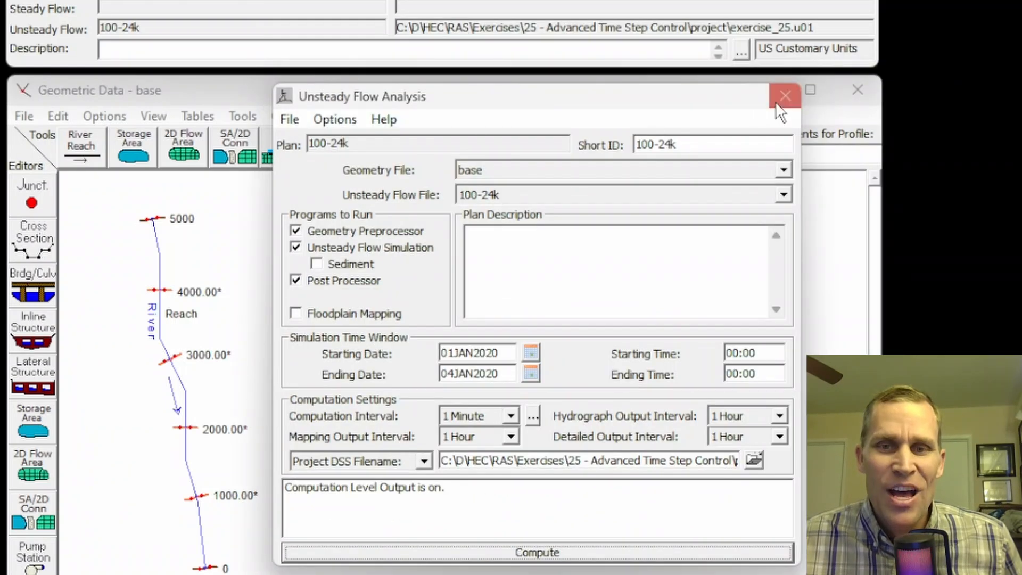
pyautogui.click(784, 96)
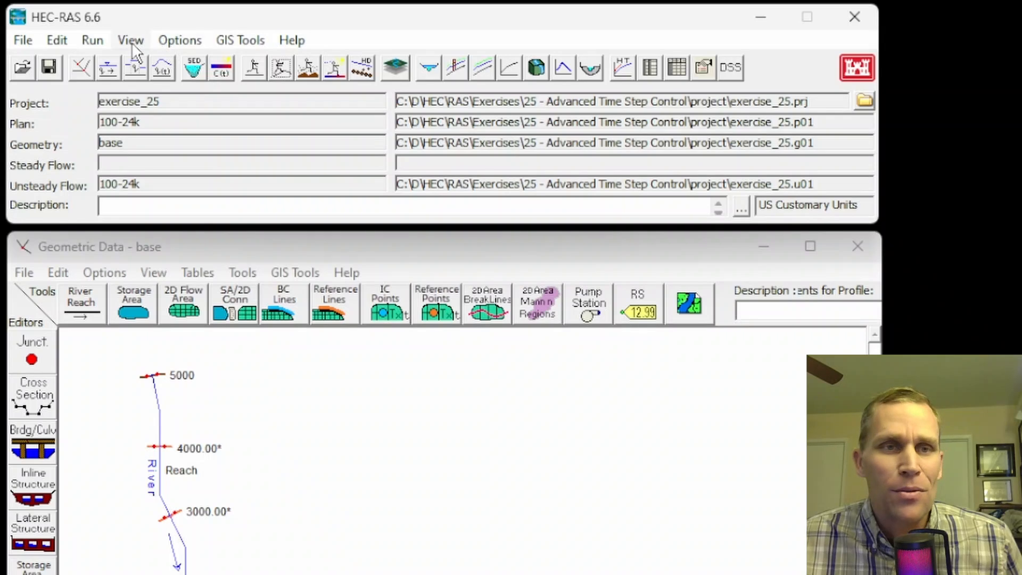
# Step: Animate the water surface profiles in the profile plot with a shorter animation delay, and close the plot
pyautogui.click(132, 43)
pyautogui.click(155, 85)
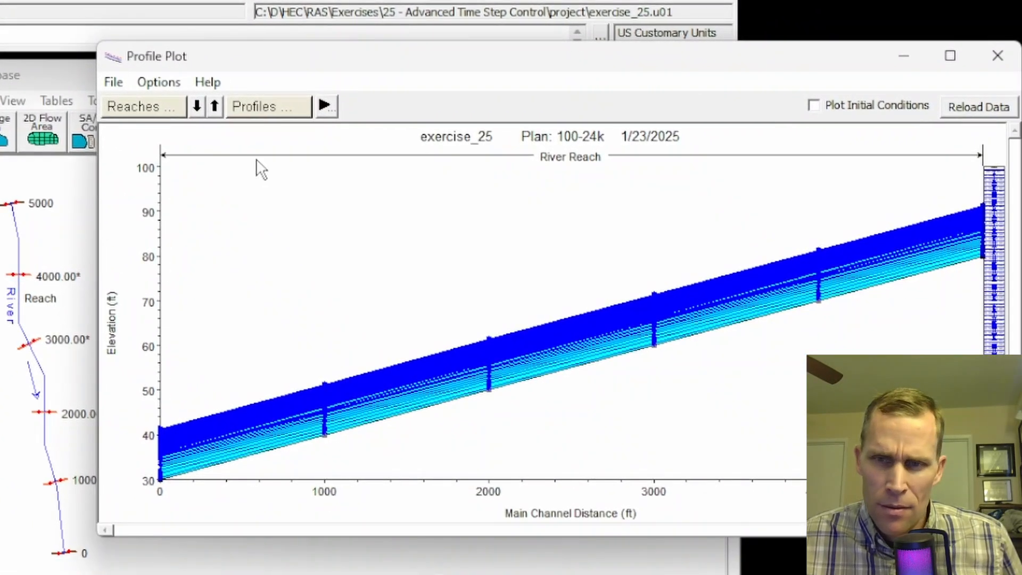
pyautogui.click(159, 82)
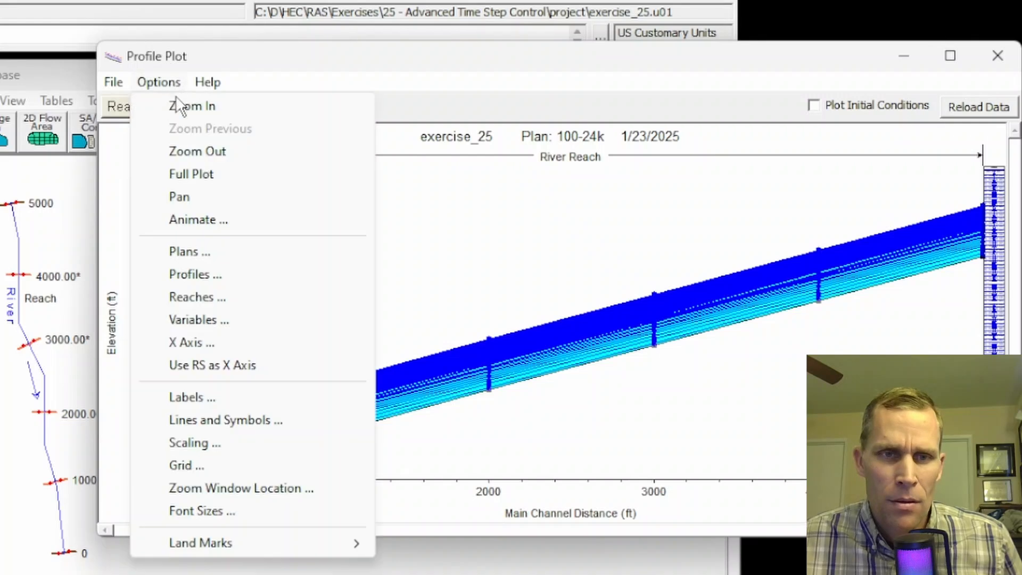
pyautogui.click(202, 218)
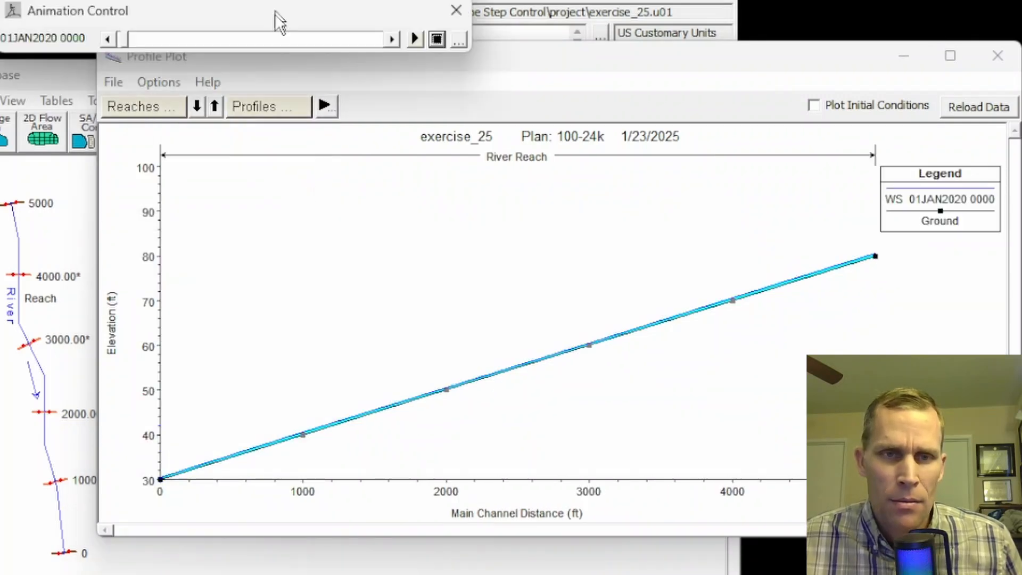
pyautogui.click(473, 158)
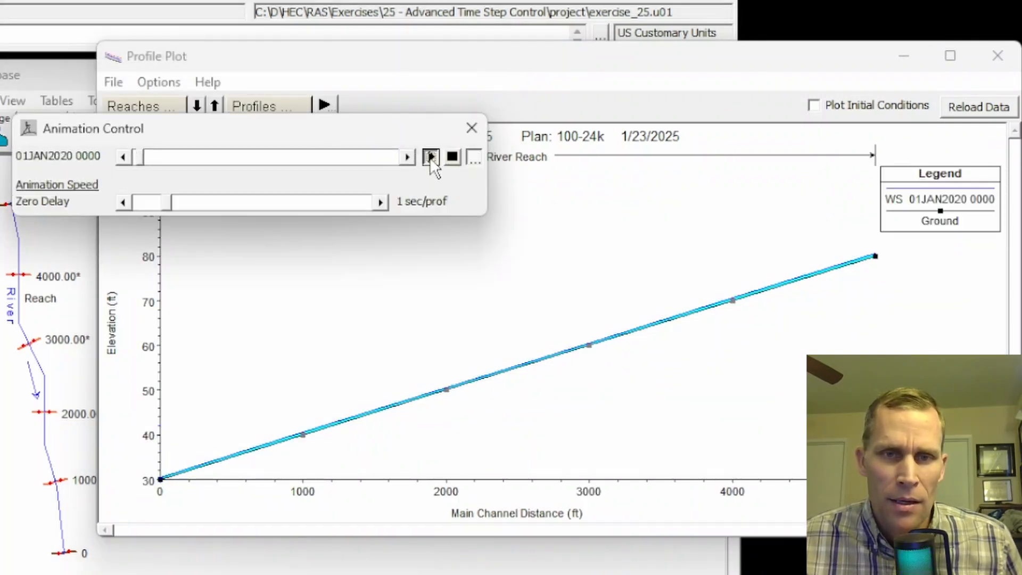
pyautogui.click(431, 156)
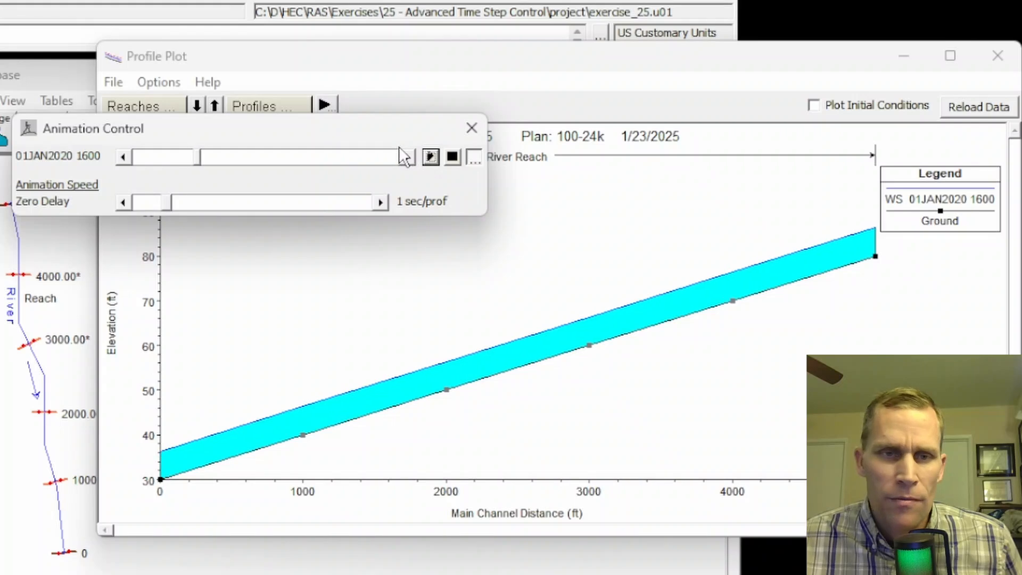
pyautogui.moveTo(152, 203)
pyautogui.mouseDown()
pyautogui.moveTo(135, 202)
pyautogui.moveTo(146, 213)
pyautogui.mouseUp()
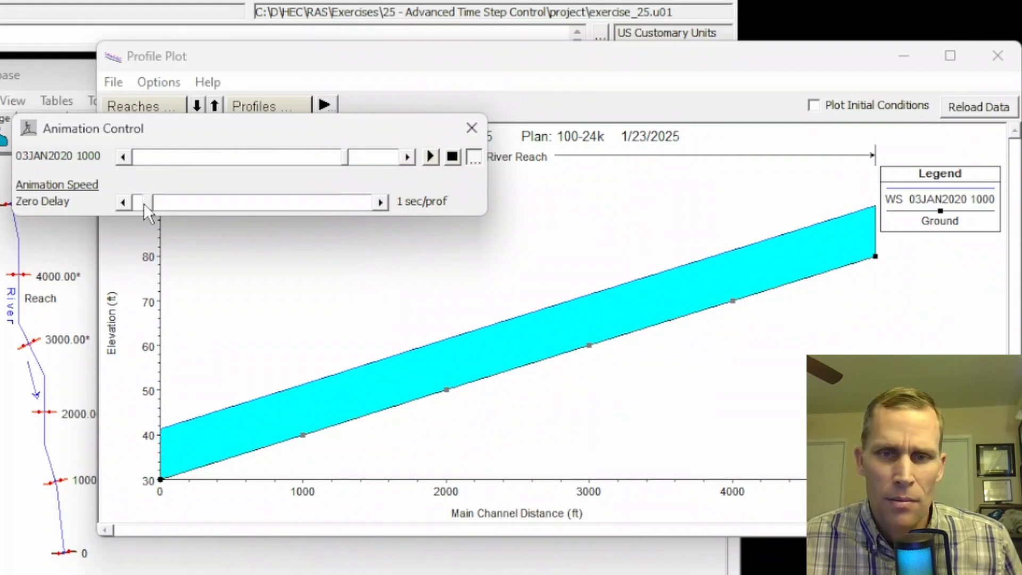
pyautogui.click(472, 127)
pyautogui.click(1000, 79)
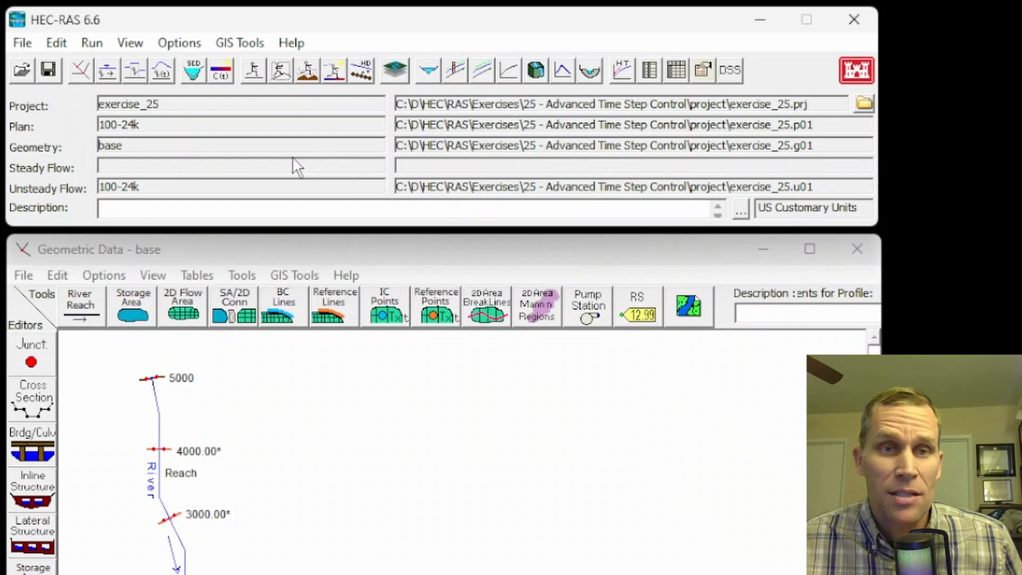
# Step: Open the unsteady flow spatial plot at the computation interval and plot only the channel Courant number
pyautogui.click(132, 44)
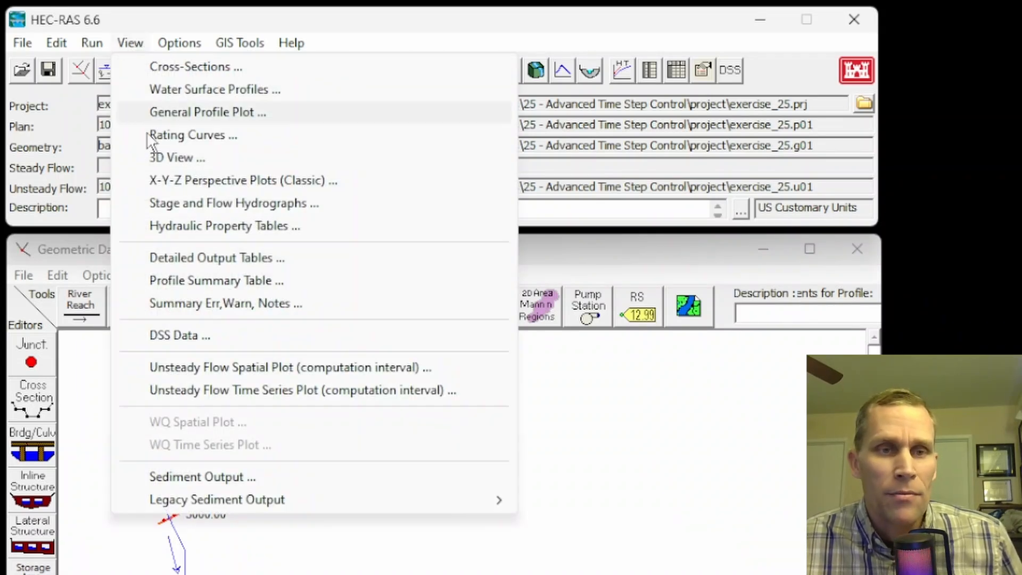
pyautogui.click(190, 370)
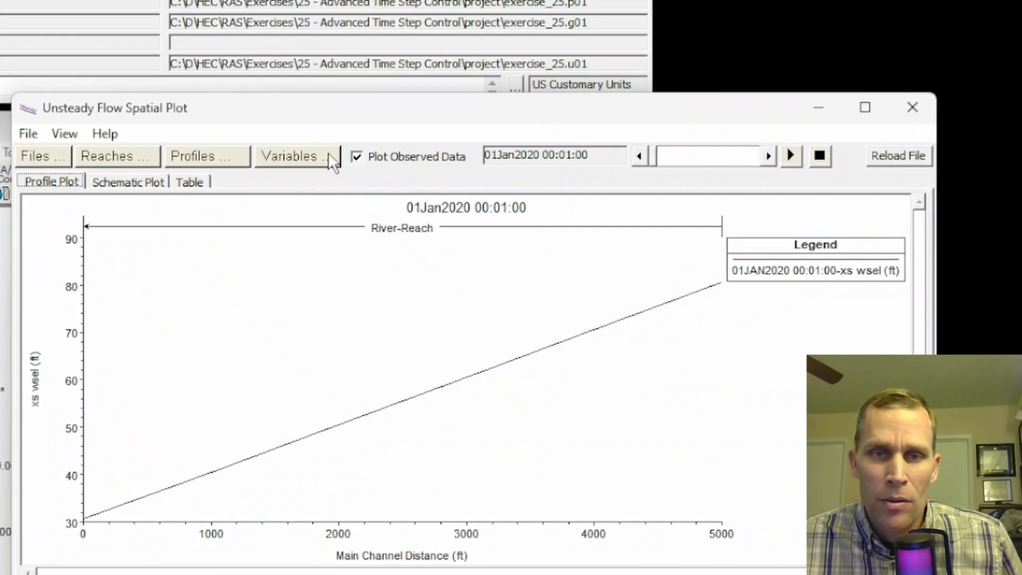
pyautogui.click(328, 158)
pyautogui.click(264, 180)
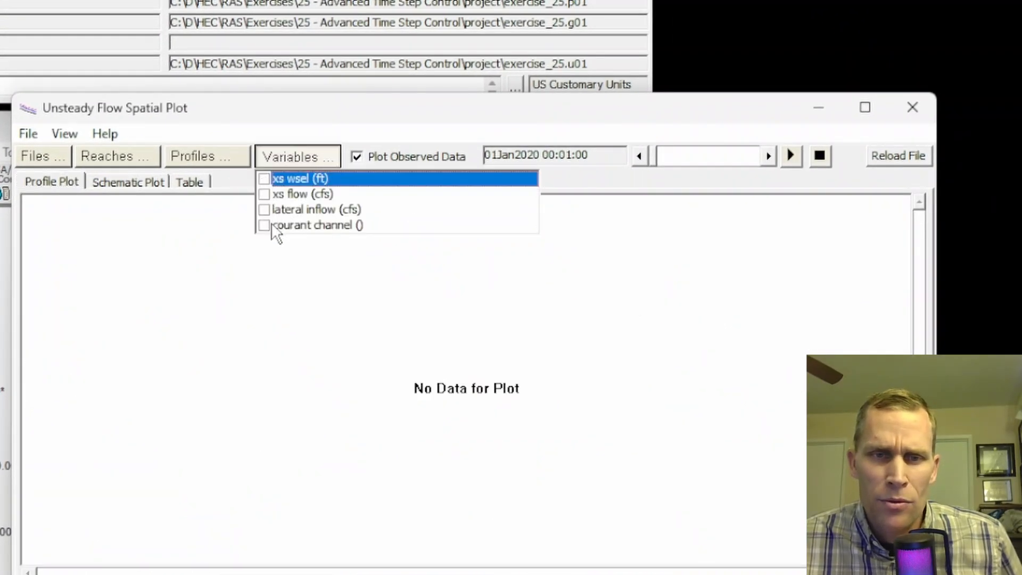
pyautogui.click(270, 224)
# Step: Animate the Courant number profile, rewind it to the simulation start, replay it to the end, and close the plot
pyautogui.click(792, 156)
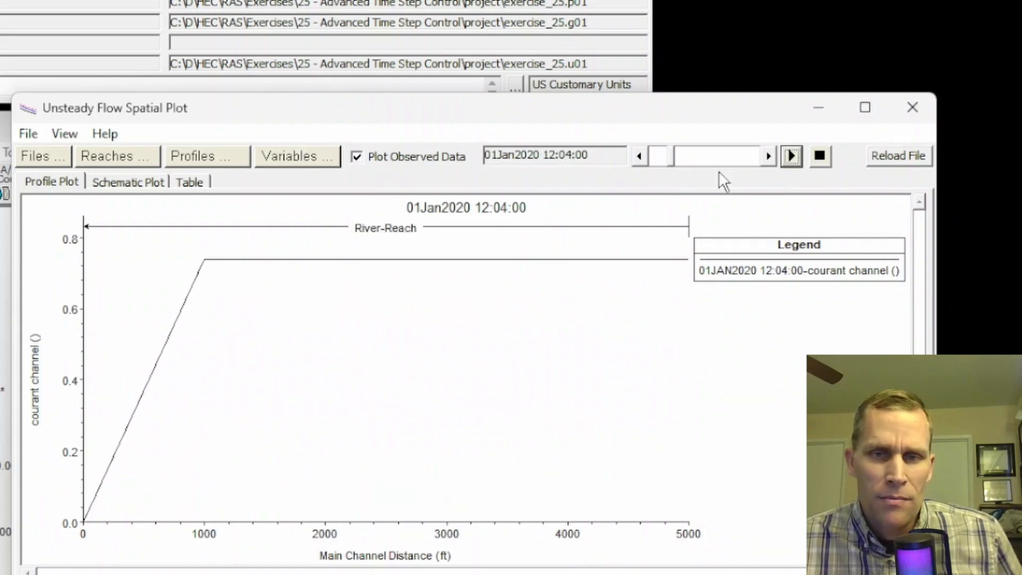
pyautogui.click(819, 156)
pyautogui.moveTo(675, 156); pyautogui.dragTo(644, 157)
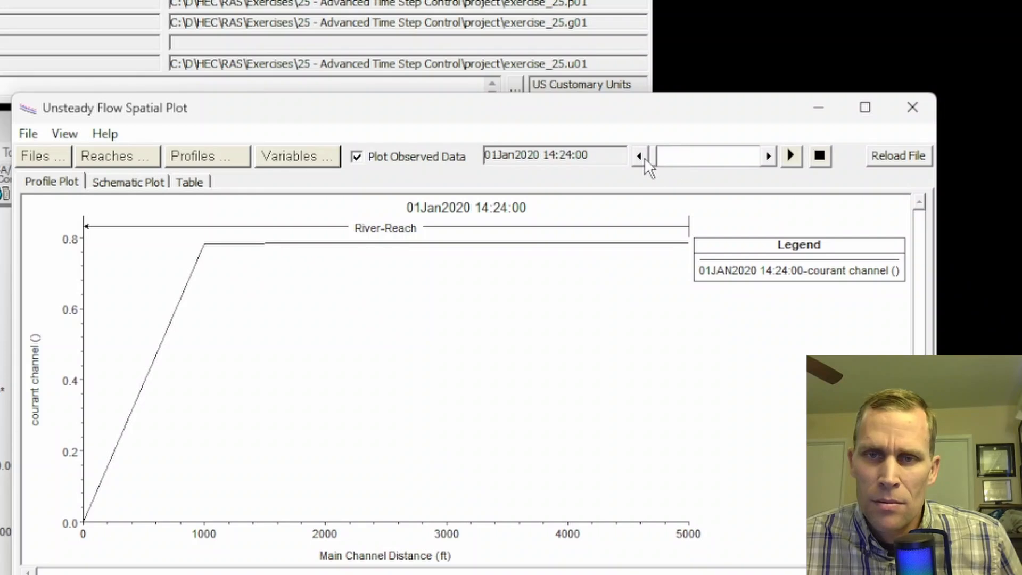
pyautogui.click(766, 156)
pyautogui.click(767, 157)
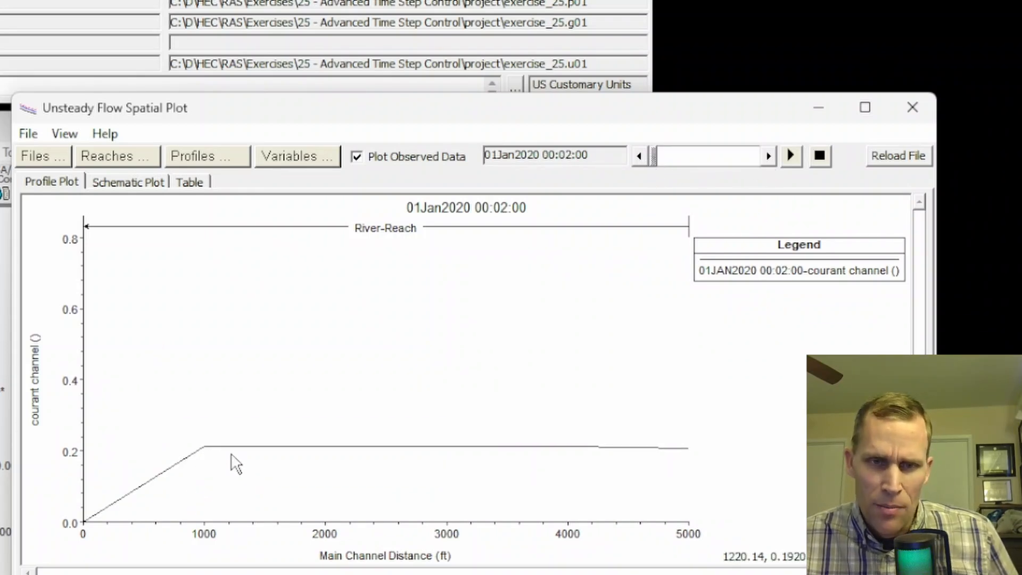
pyautogui.click(791, 156)
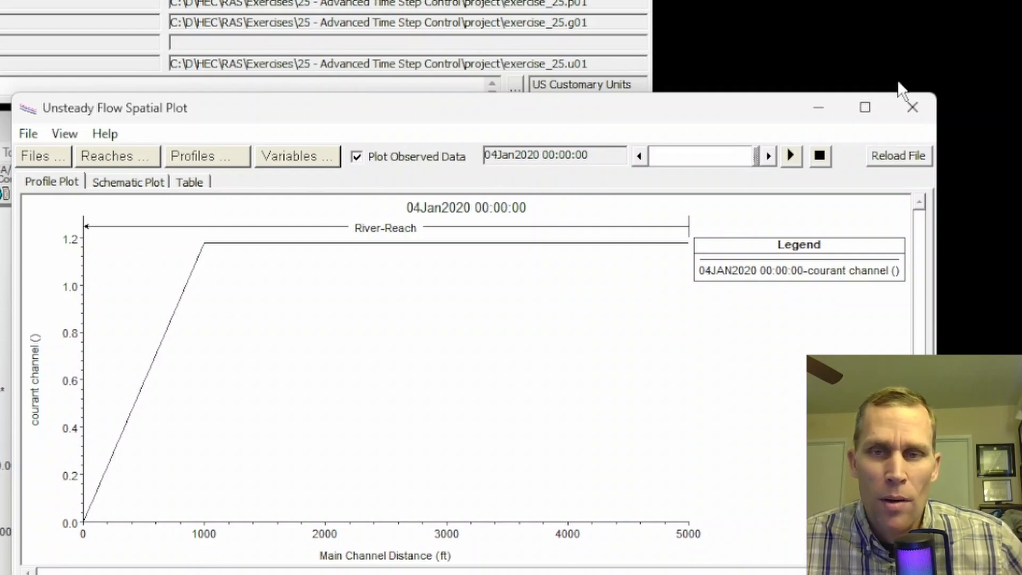
pyautogui.click(916, 109)
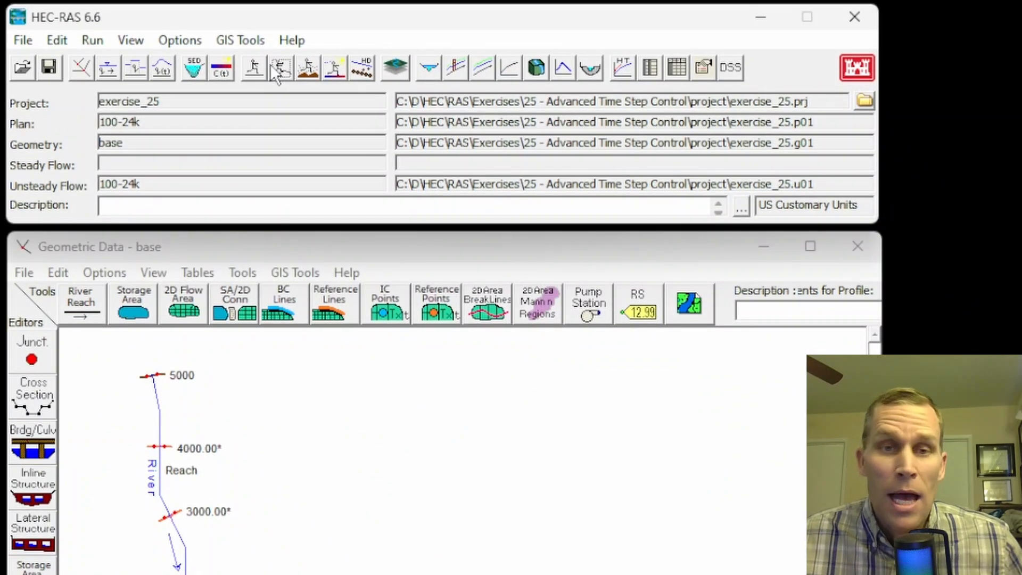
# Step: Open the unsteady flow analysis for plan 100-24k and set the computation interval to 30 seconds
pyautogui.click(93, 41)
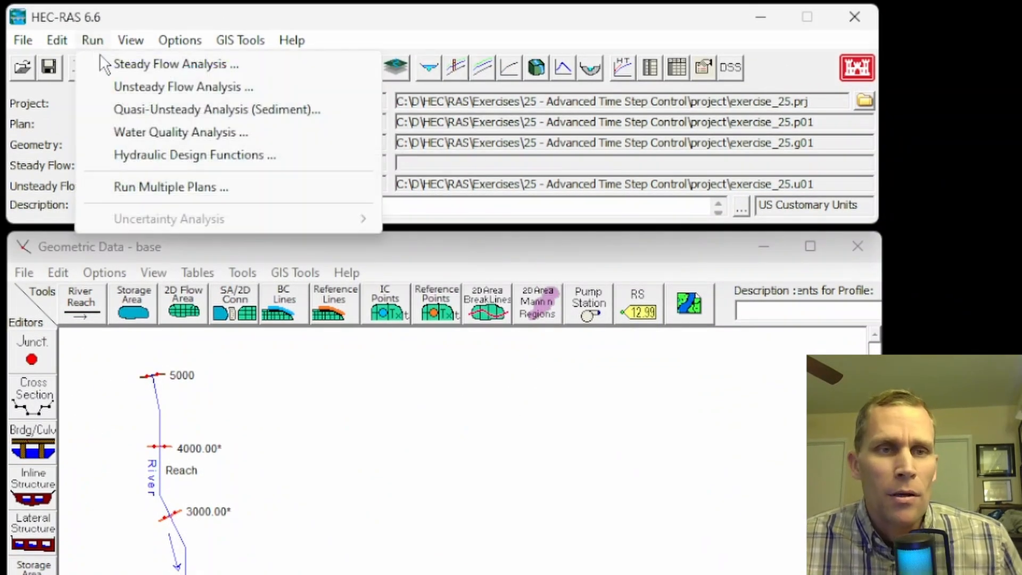
pyautogui.click(150, 87)
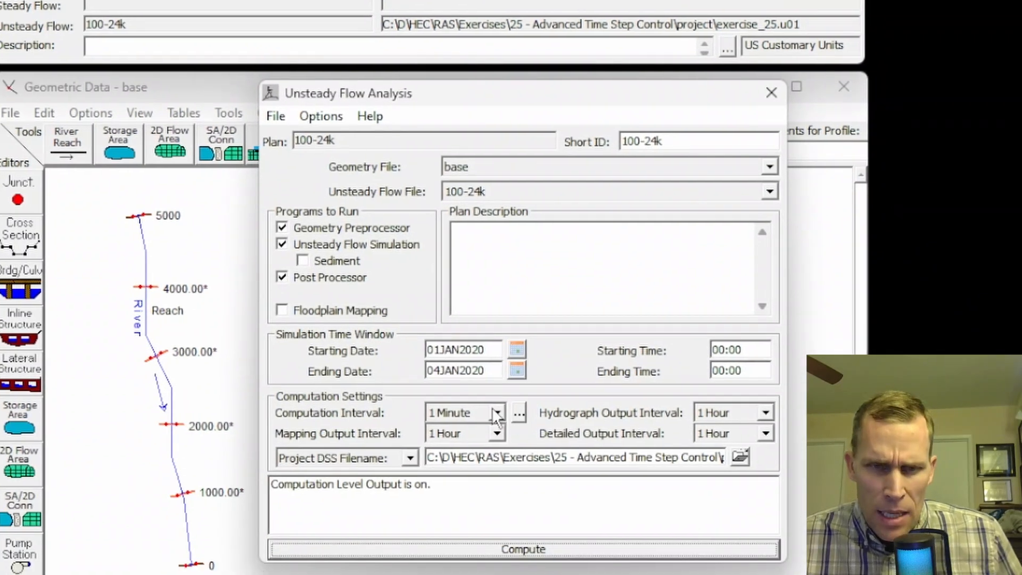
pyautogui.click(497, 413)
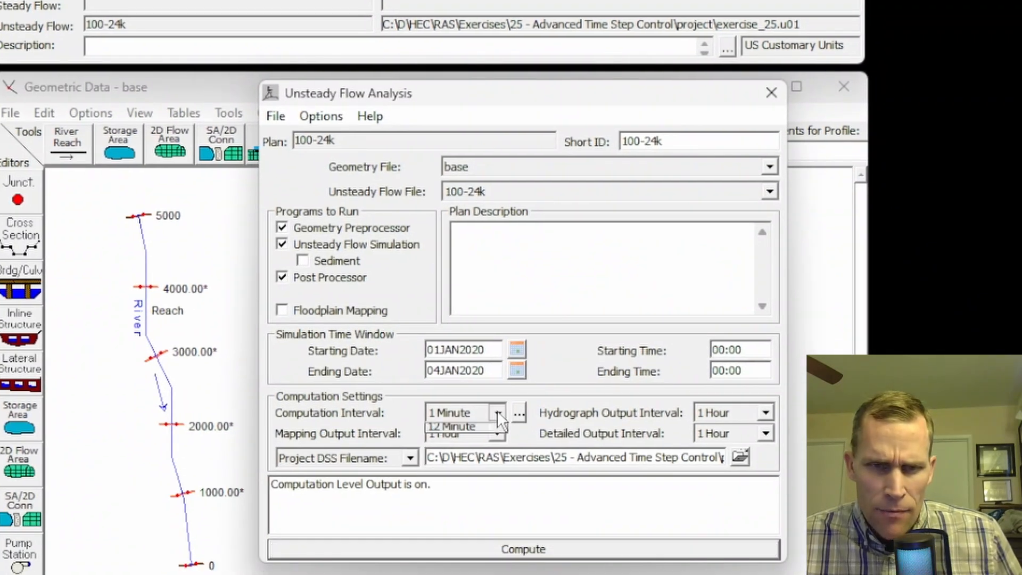
pyautogui.scroll(1, 452, 462)
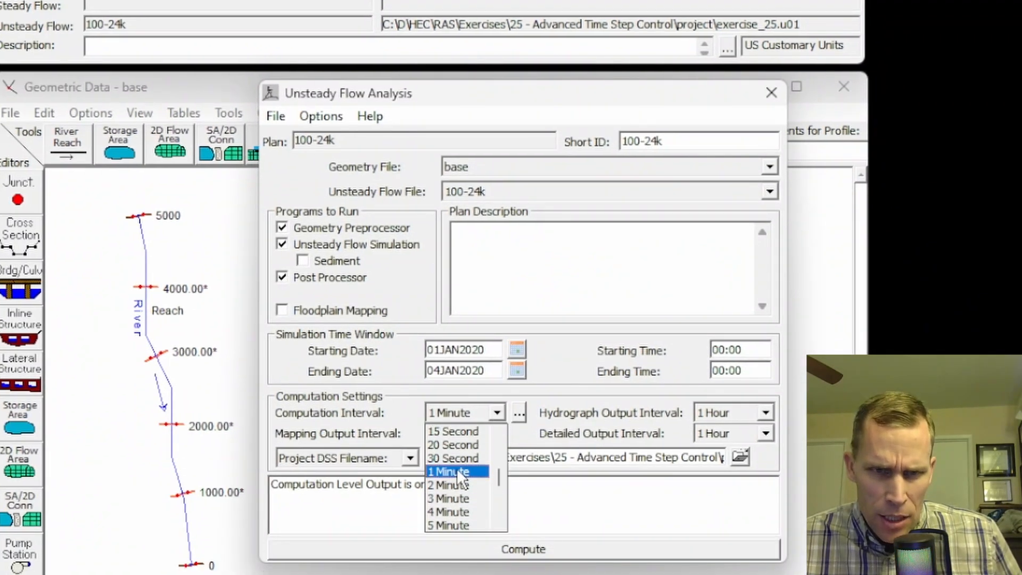
pyautogui.click(459, 458)
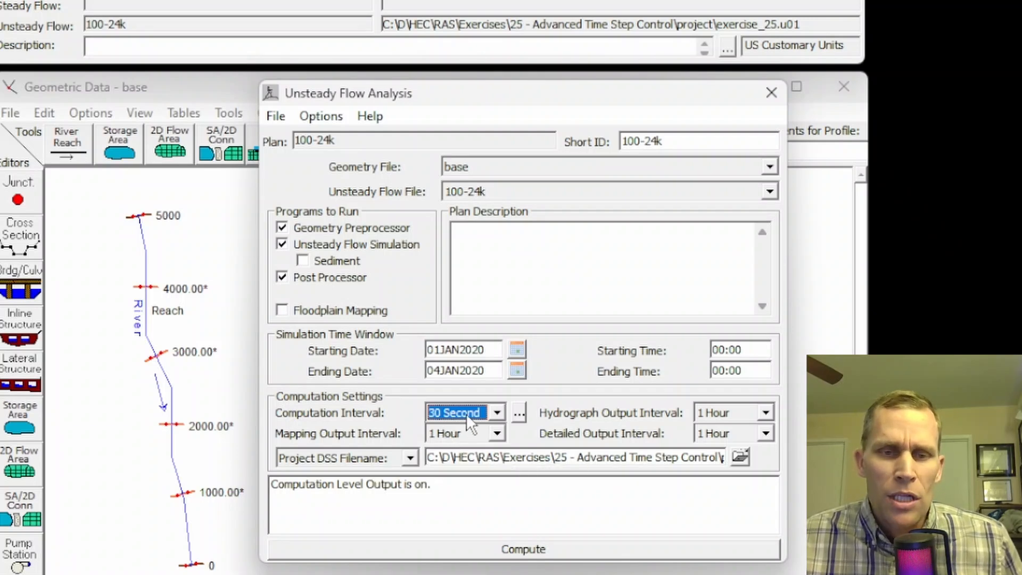
# Step: Set the fixed time step to 10 minutes in the advanced time step control options and accept the computation options
pyautogui.click(321, 115)
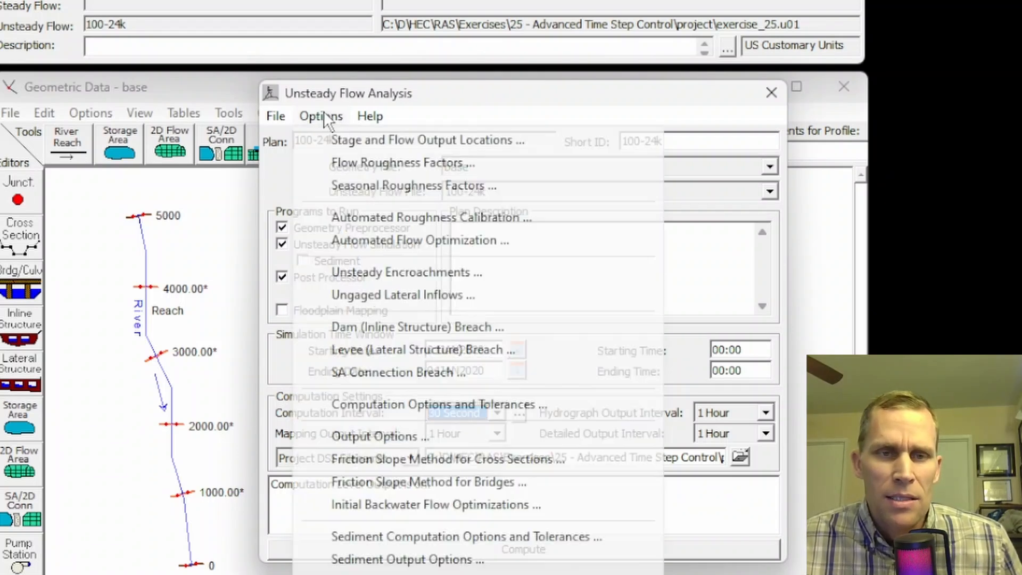
pyautogui.click(372, 400)
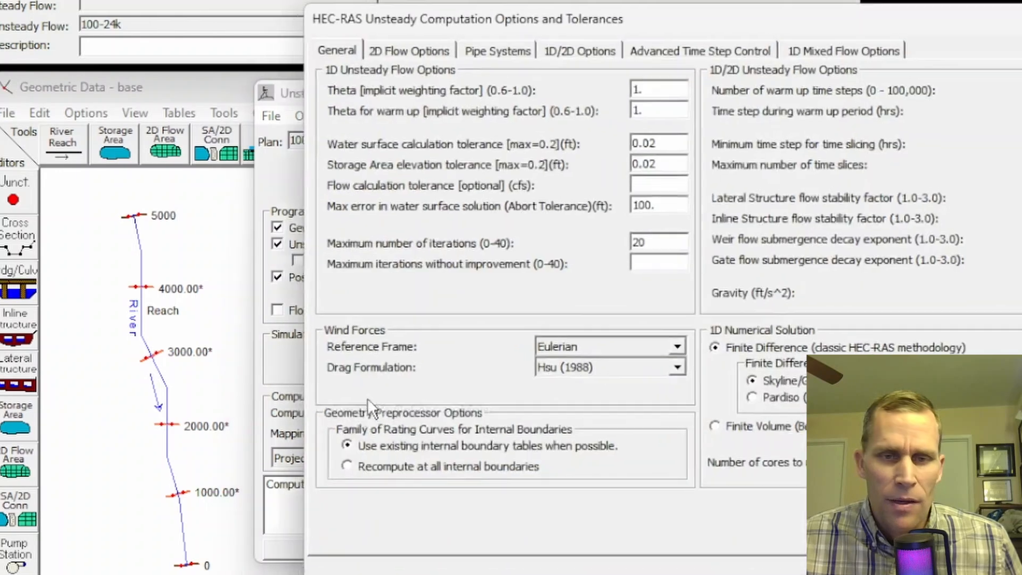
pyautogui.click(548, 51)
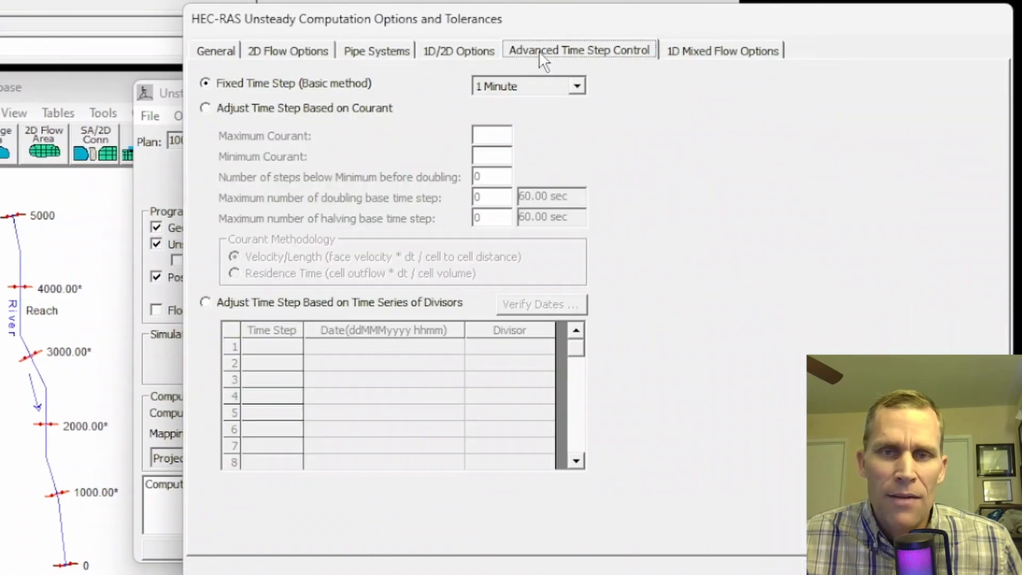
pyautogui.click(523, 85)
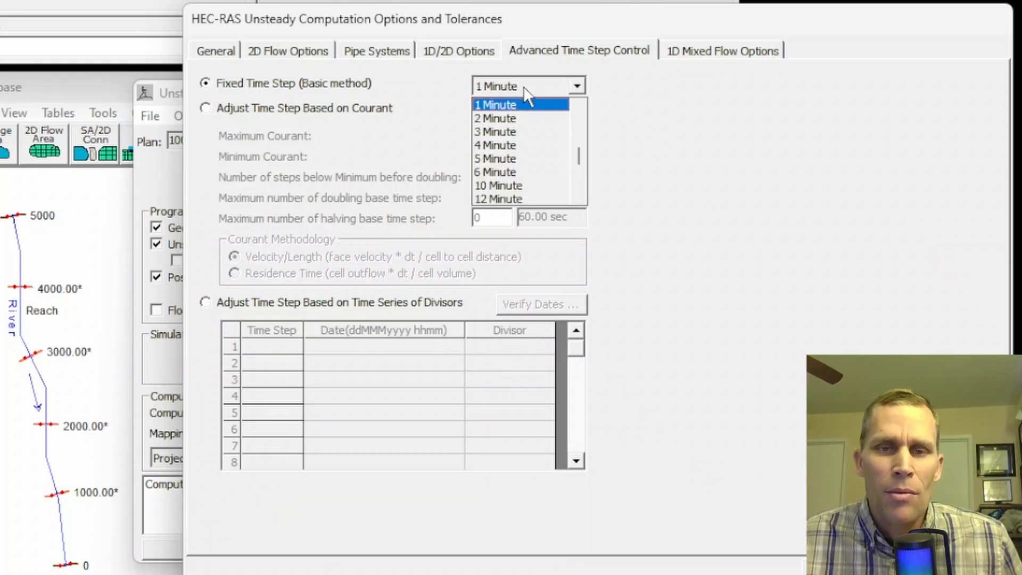
pyautogui.click(508, 185)
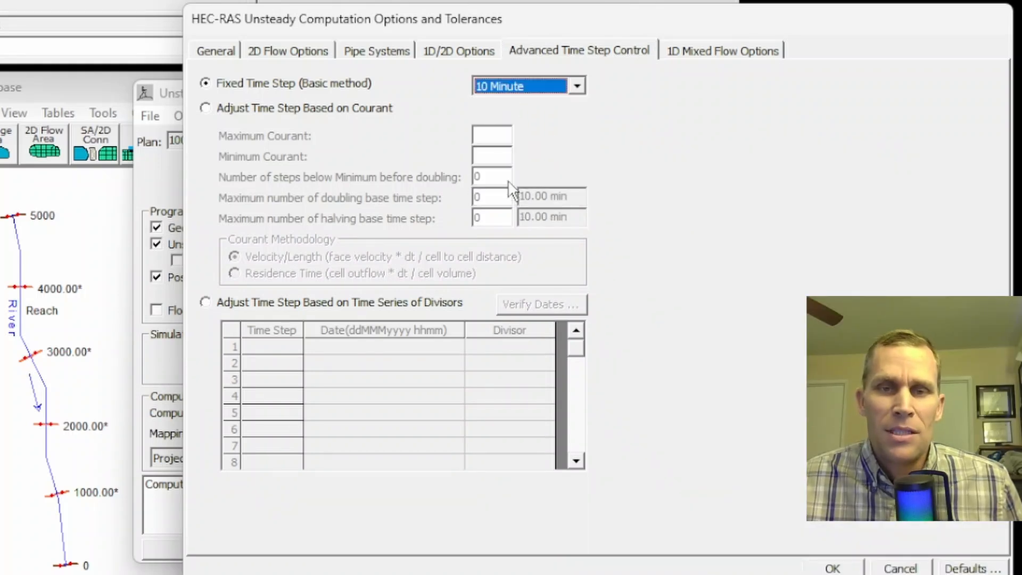
pyautogui.click(832, 568)
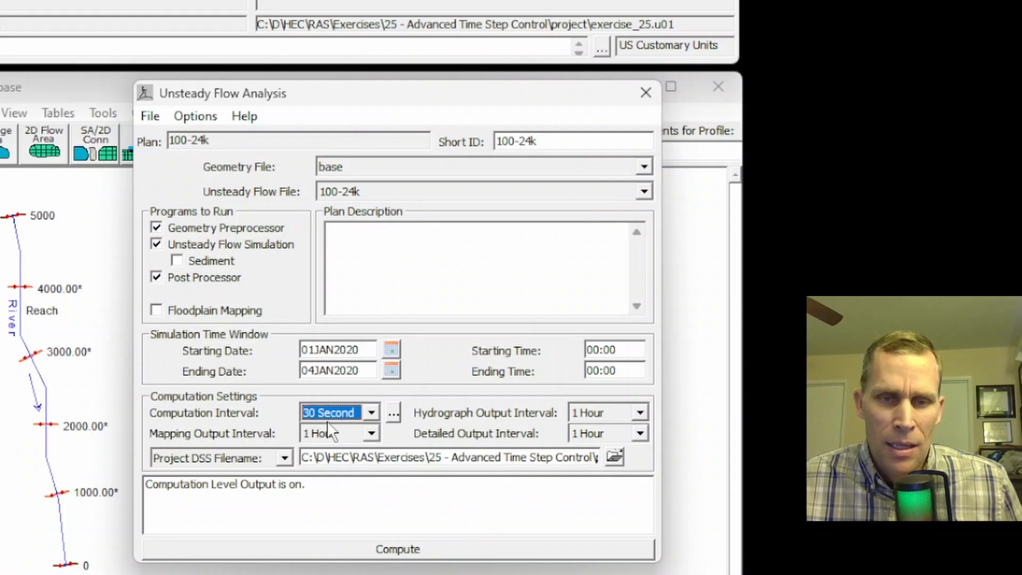
# Step: Set the computation interval to 5 minutes in the unsteady flow analysis window
pyautogui.moveTo(374, 90); pyautogui.dragTo(386, 92)
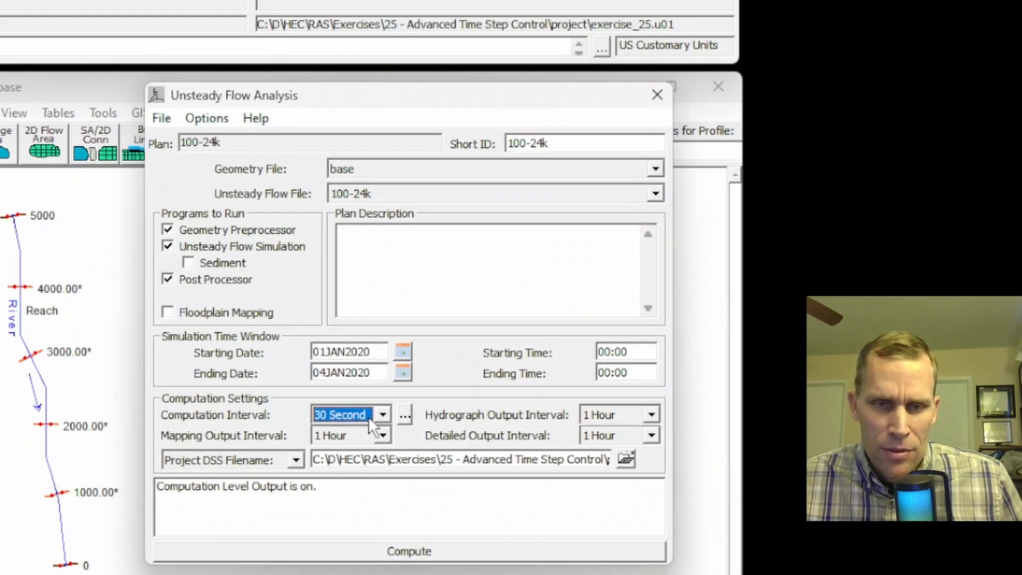
pyautogui.click(372, 417)
pyautogui.click(379, 415)
pyautogui.click(383, 415)
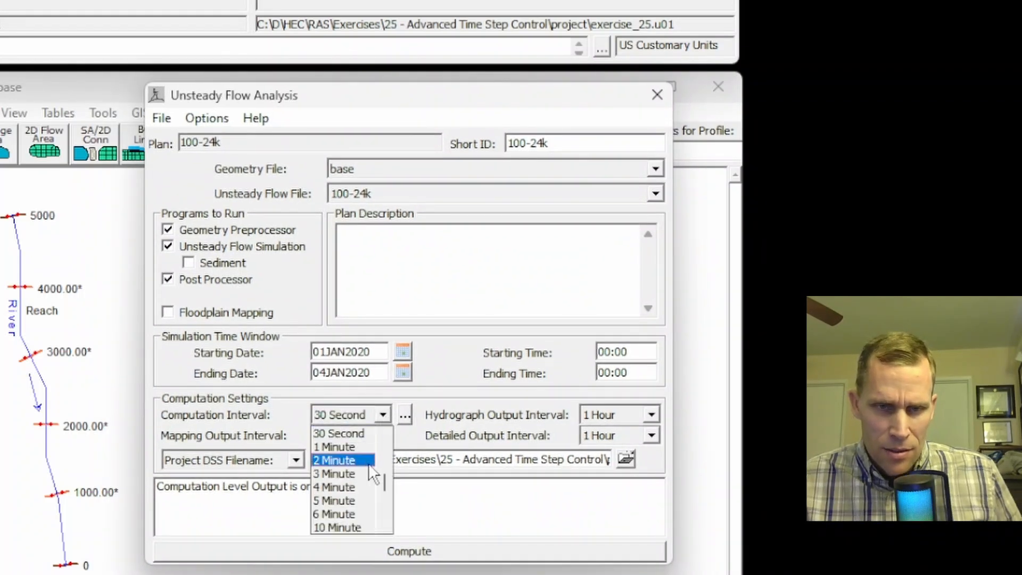
pyautogui.click(343, 501)
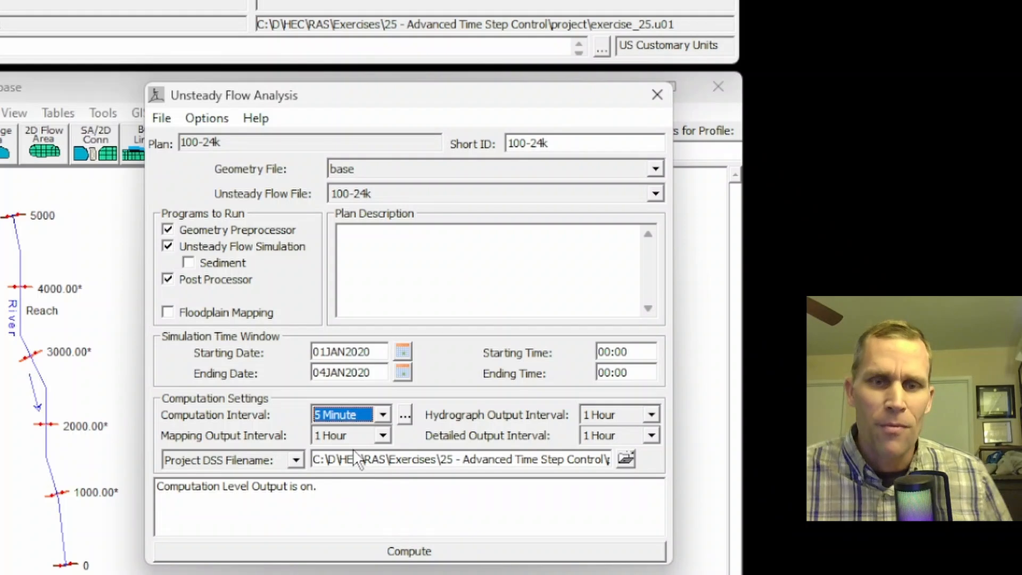
# Step: Set the computation interval to 30 seconds, compute the 100-24k unsteady flow simulation, and close the computation and analysis windows
pyautogui.click(383, 416)
pyautogui.scroll(2, 341, 439)
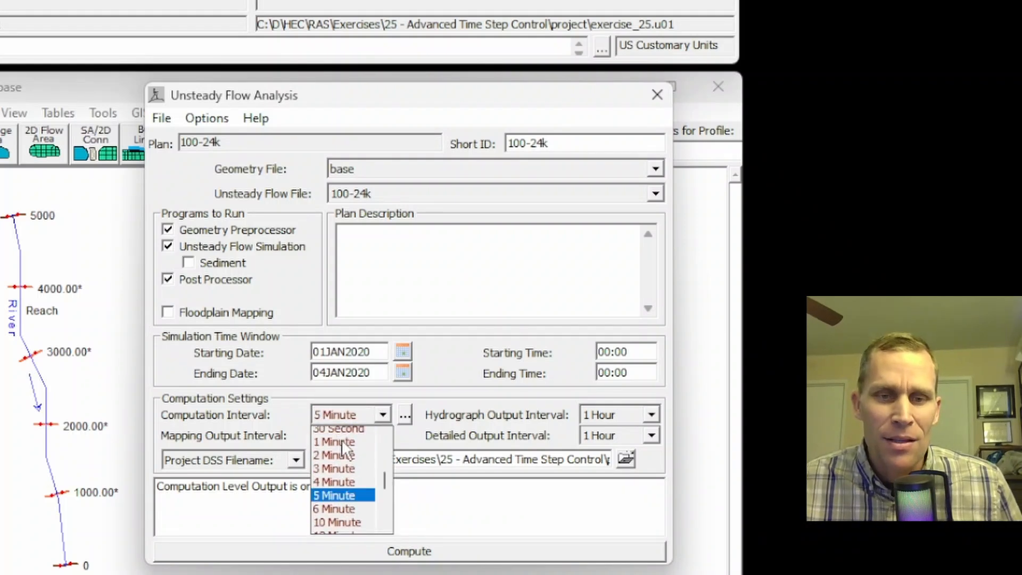
pyautogui.click(345, 446)
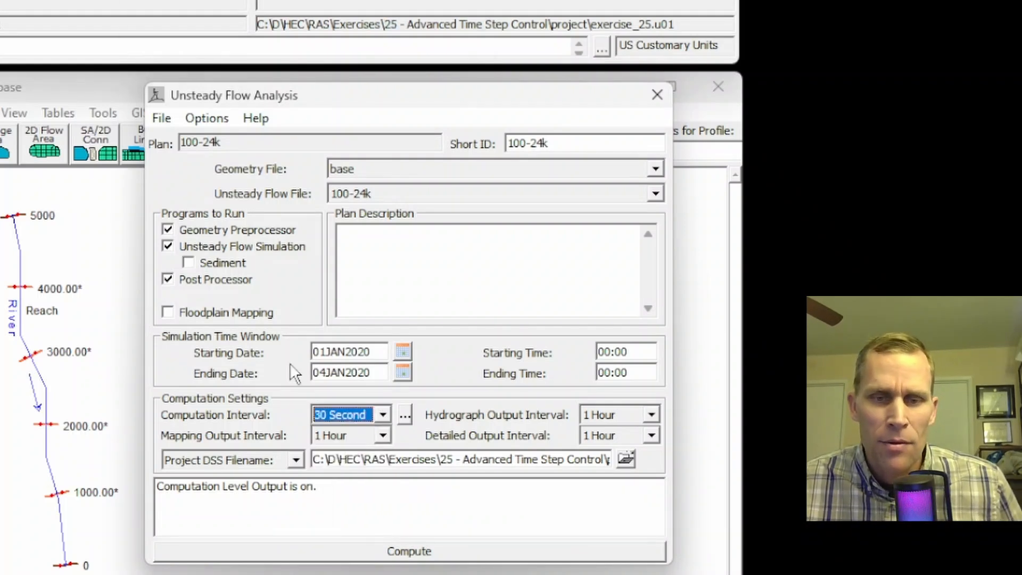
pyautogui.click(383, 548)
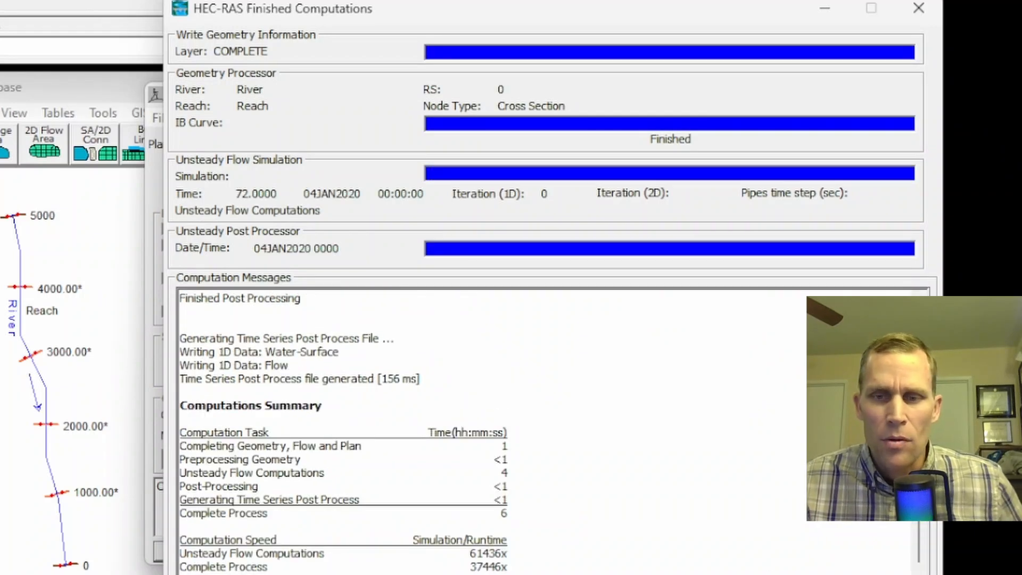
pyautogui.press('Escape')
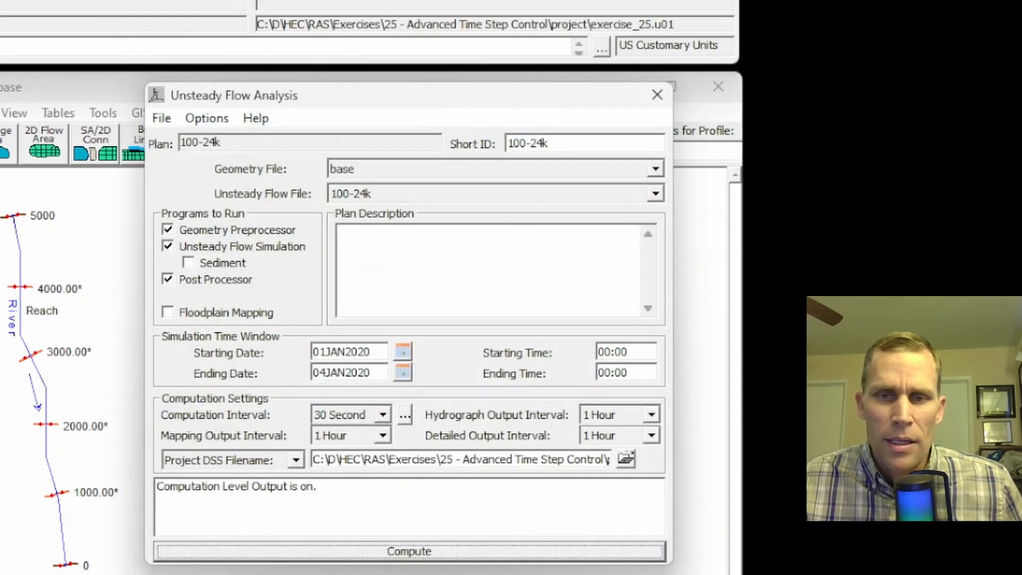
pyautogui.click(657, 95)
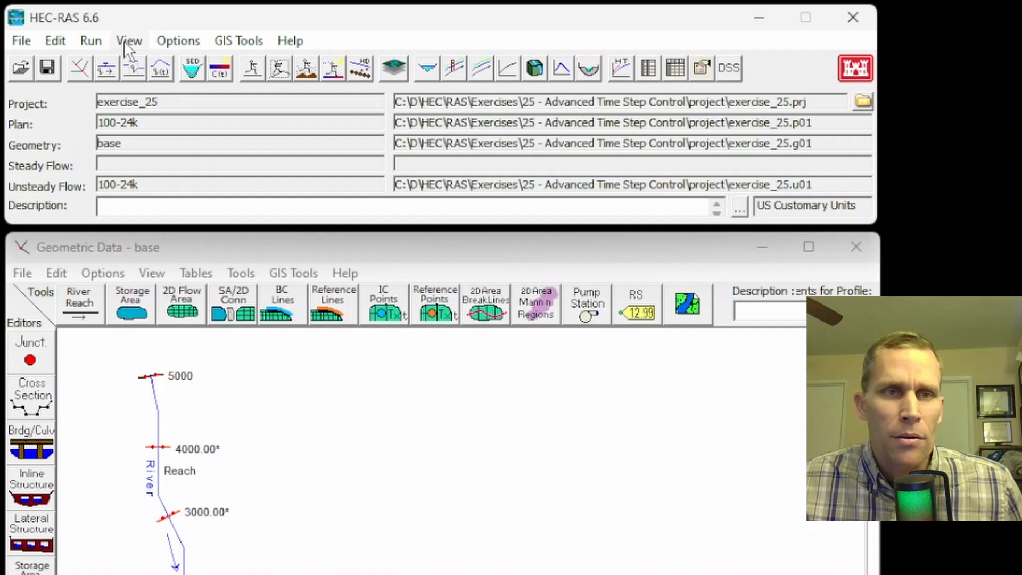
# Step: Animate only the channel Courant number for the 30-second run in the unsteady flow spatial plot, and close the plot
pyautogui.click(129, 40)
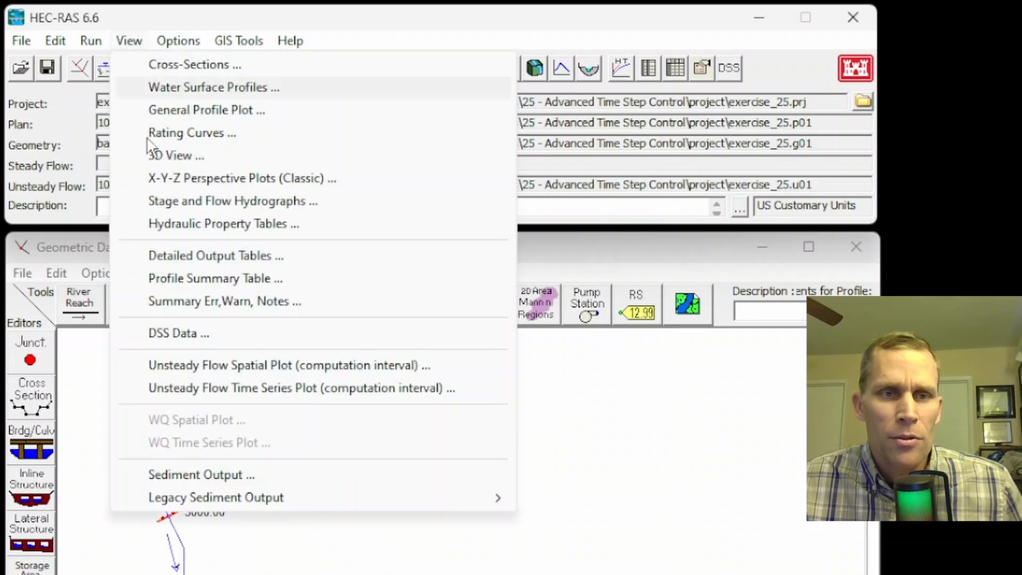
pyautogui.click(217, 364)
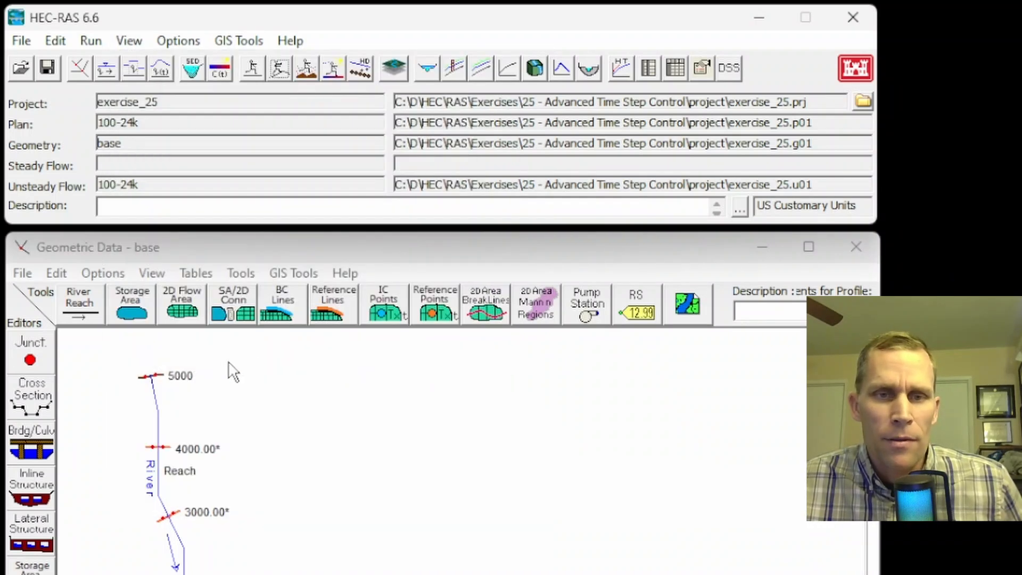
pyautogui.click(521, 277)
pyautogui.click(488, 346)
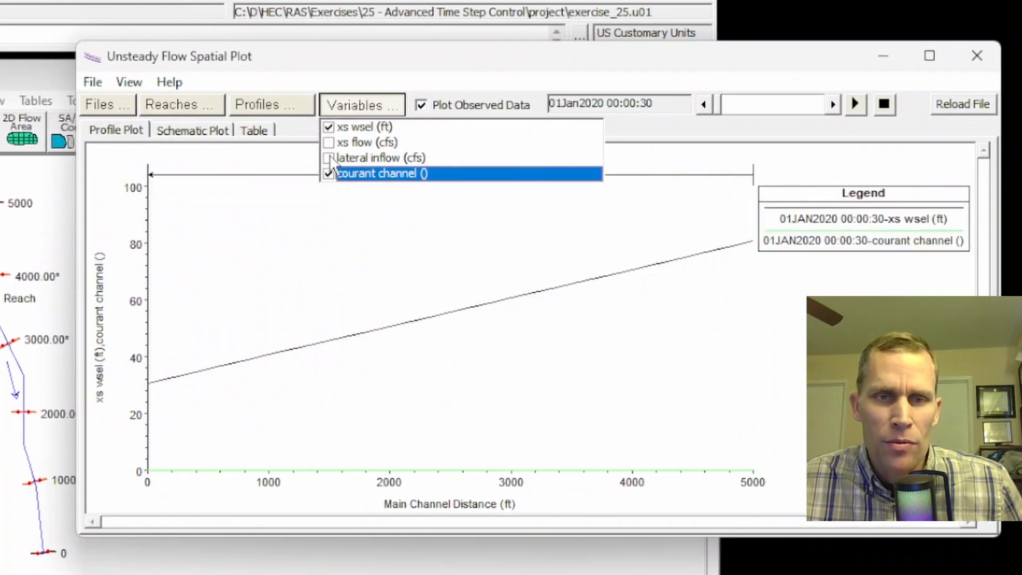
pyautogui.click(330, 128)
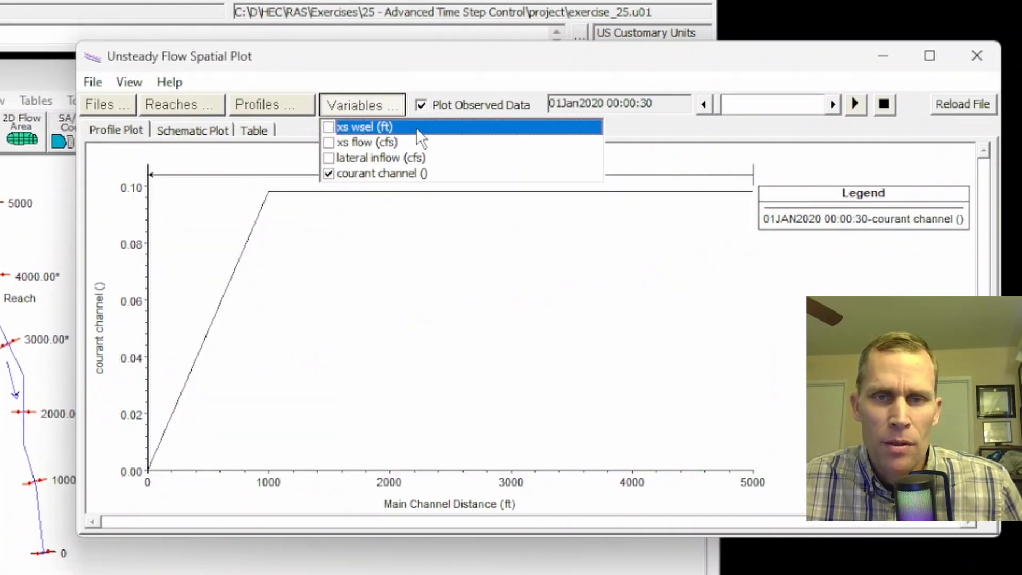
pyautogui.click(855, 104)
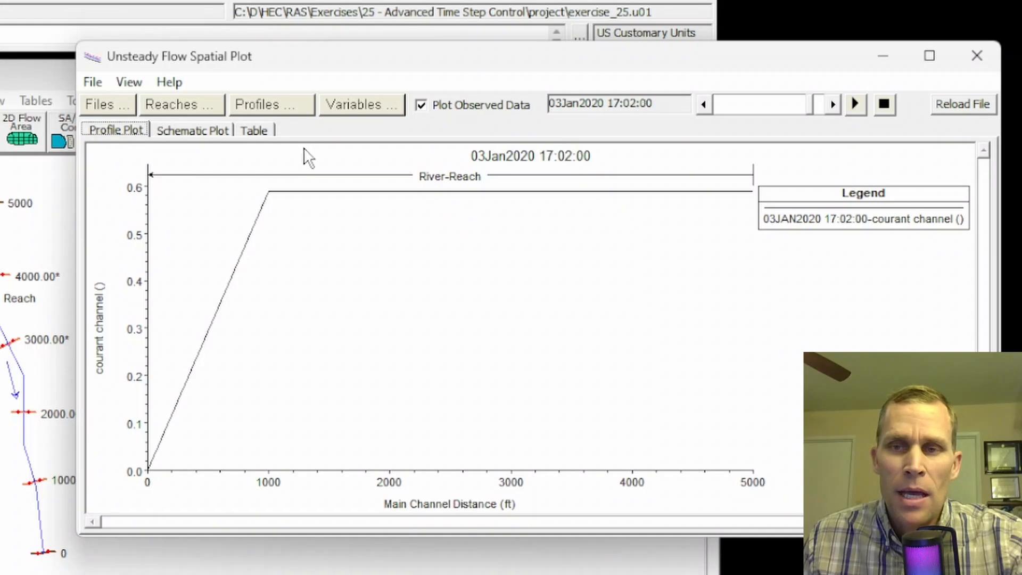
pyautogui.click(977, 56)
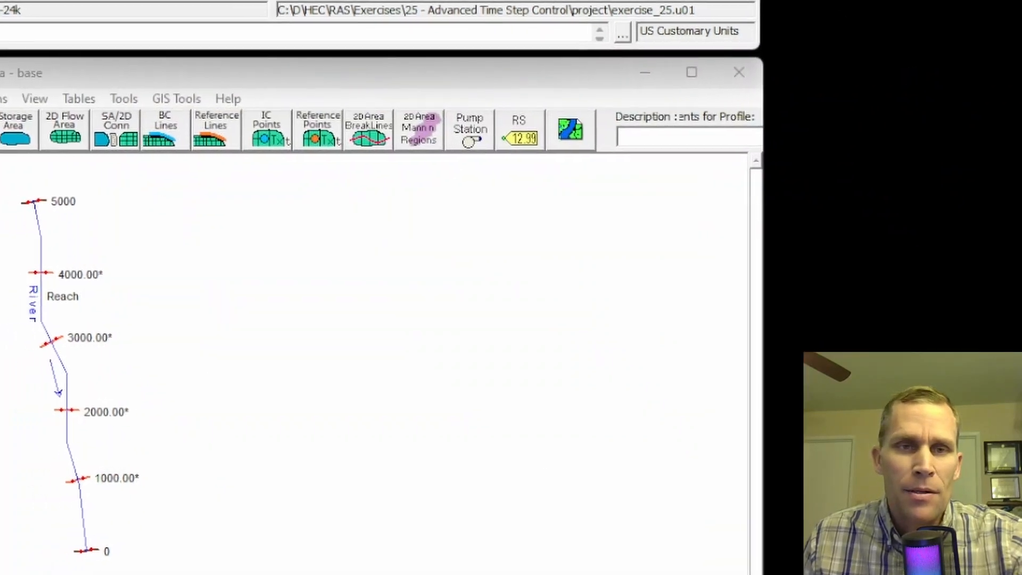
# Step: Delete all interpolated cross sections along the reach in the base geometry
pyautogui.click(268, 72)
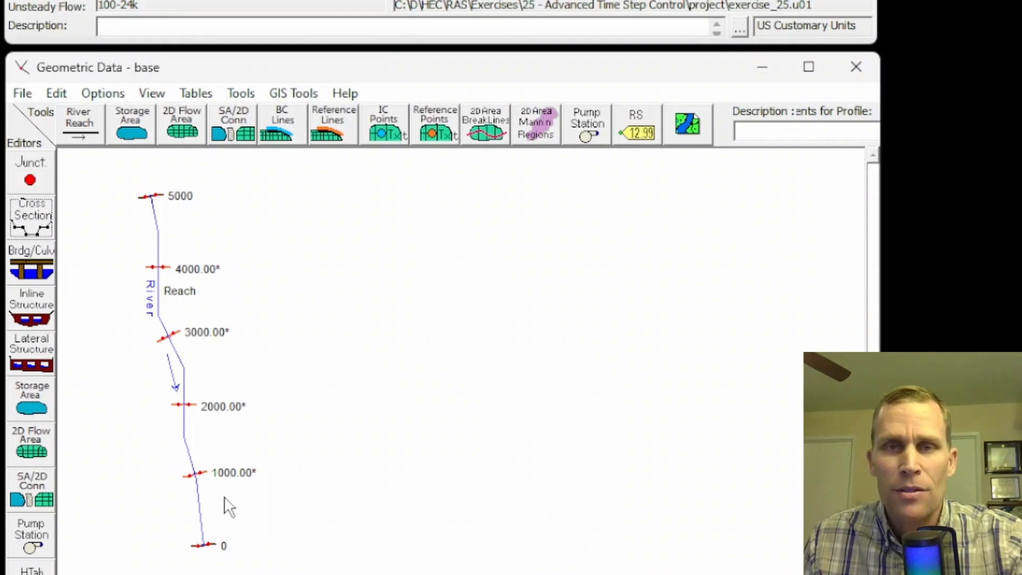
pyautogui.click(229, 92)
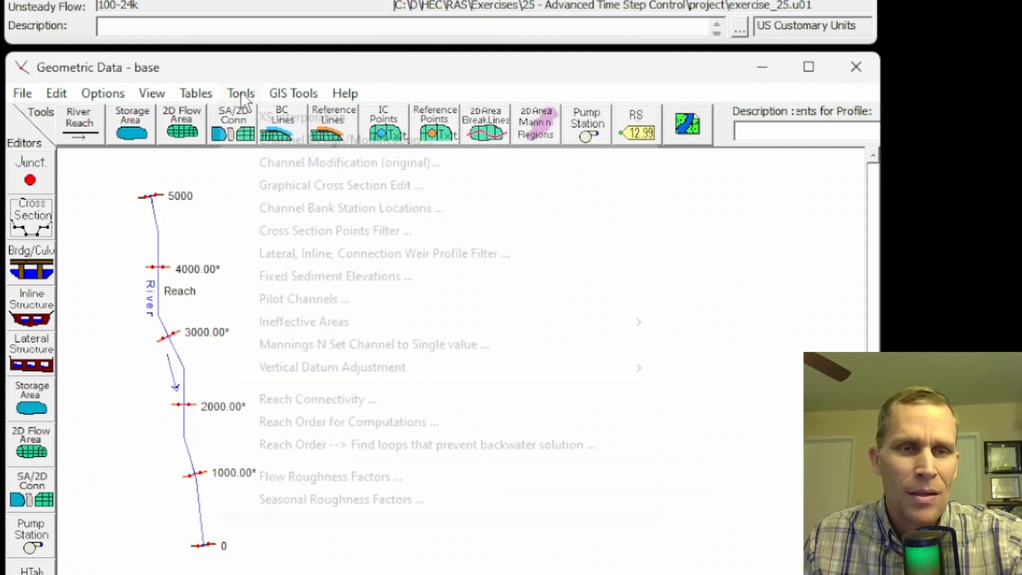
pyautogui.moveTo(378, 119)
pyautogui.click(725, 118)
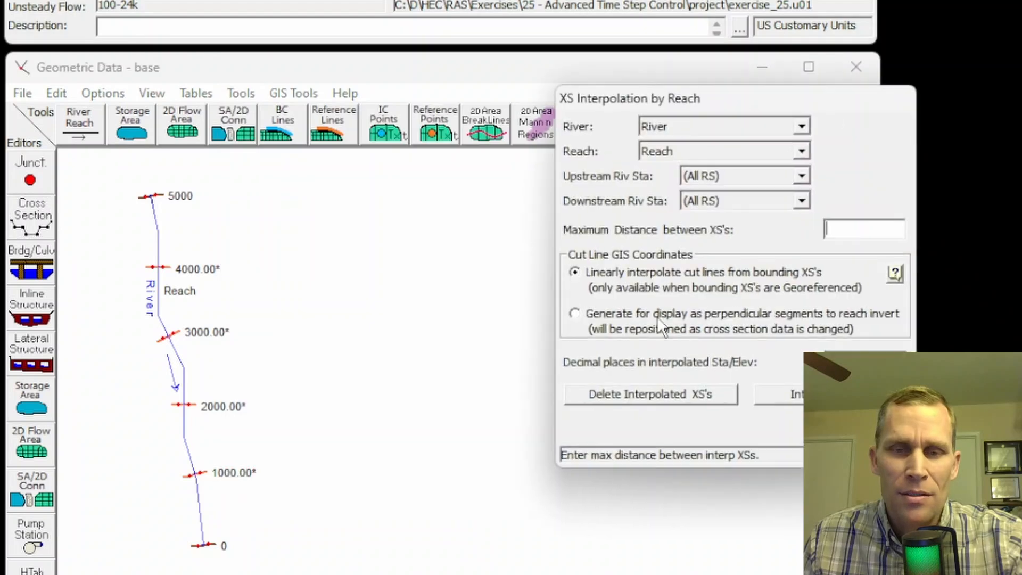
pyautogui.click(830, 423)
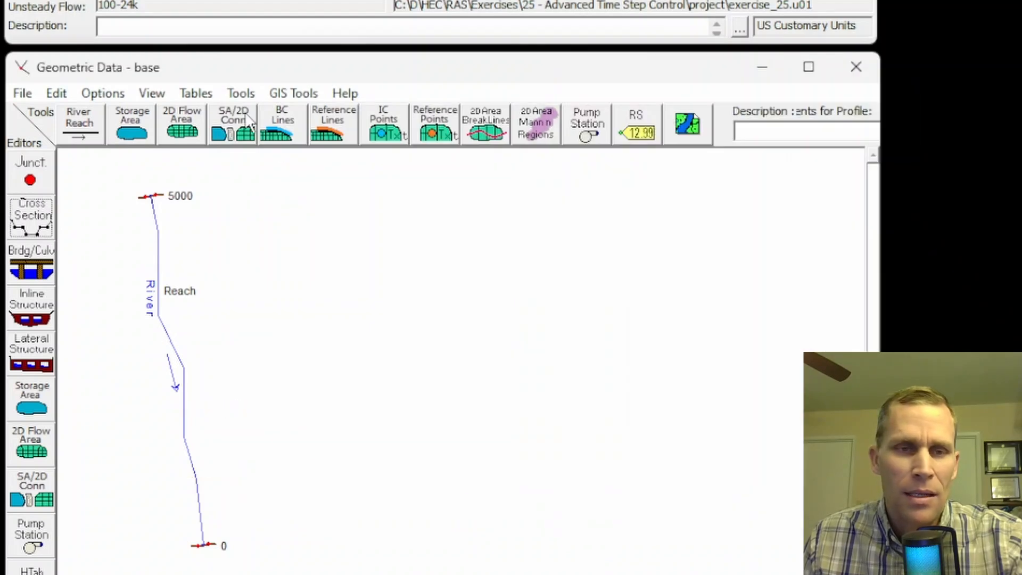
# Step: Interpolate cross sections along the whole reach at a maximum distance of 500 and save the geometry data
pyautogui.click(236, 92)
pyautogui.moveTo(302, 123)
pyautogui.click(728, 118)
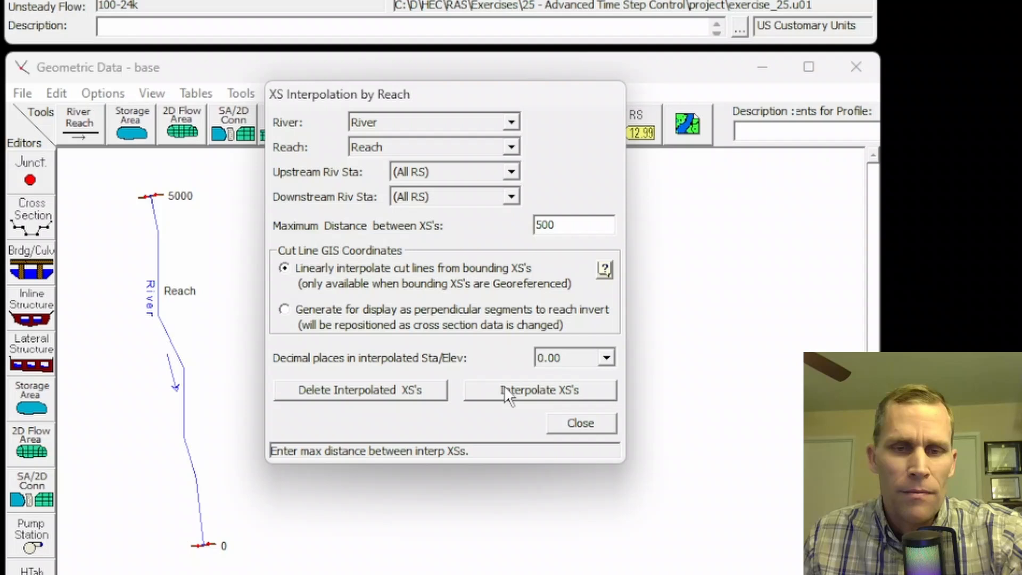
pyautogui.click(504, 389)
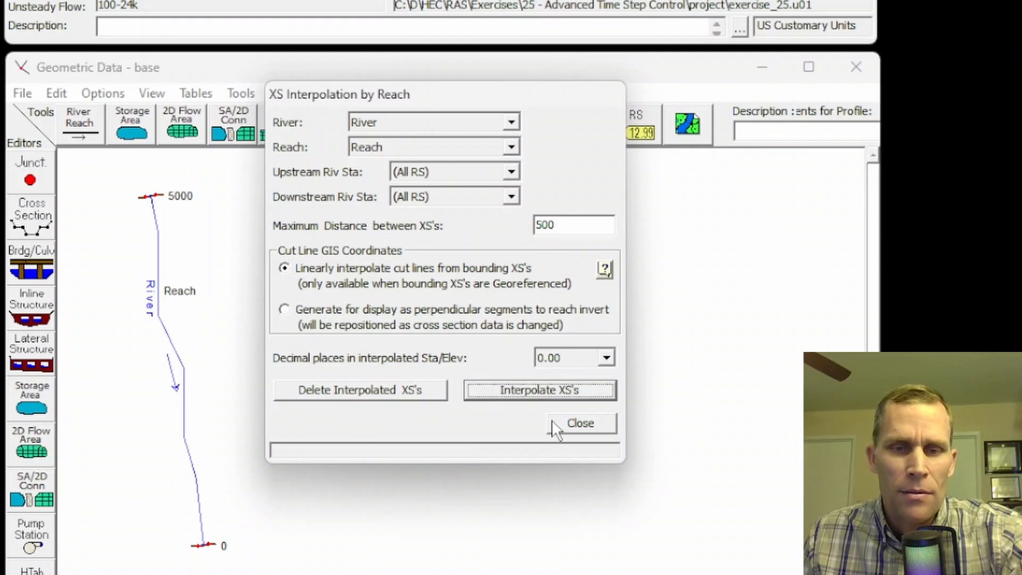
pyautogui.click(554, 423)
pyautogui.click(22, 94)
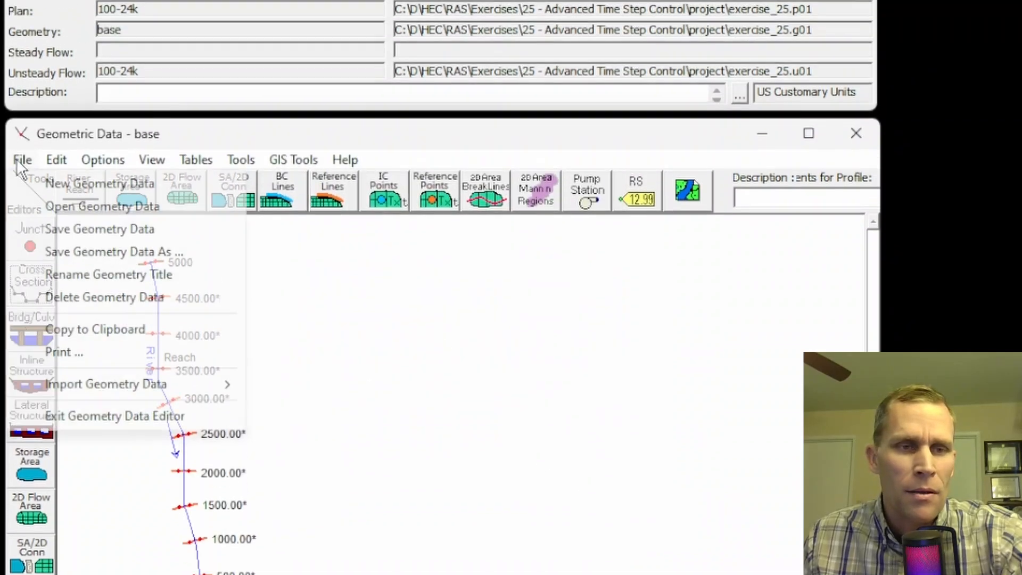
pyautogui.click(64, 162)
# Step: Set the computation interval of the 100-24k unsteady flow plan to 1 minute and save the plan
pyautogui.click(249, 66)
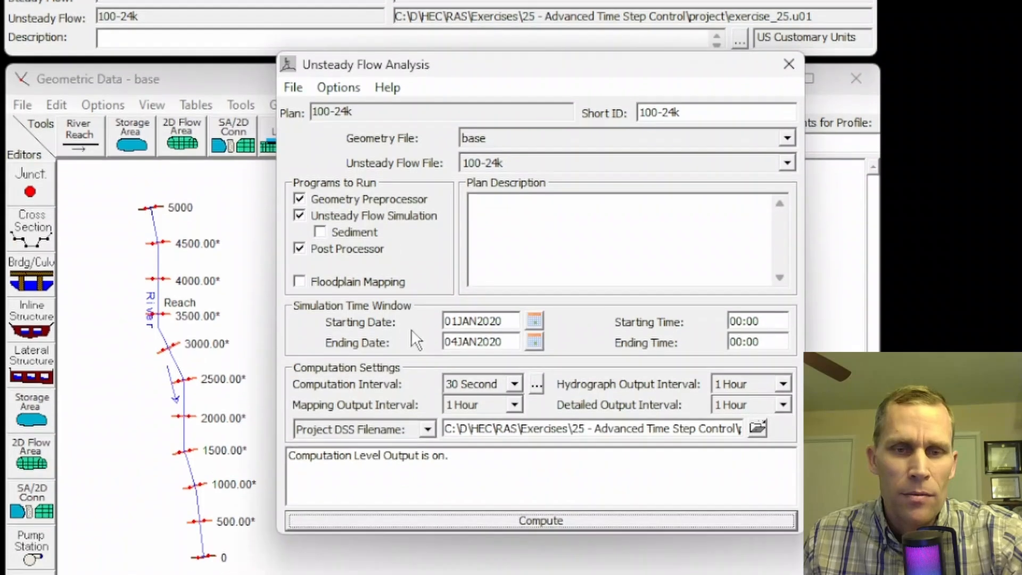
pyautogui.click(512, 453)
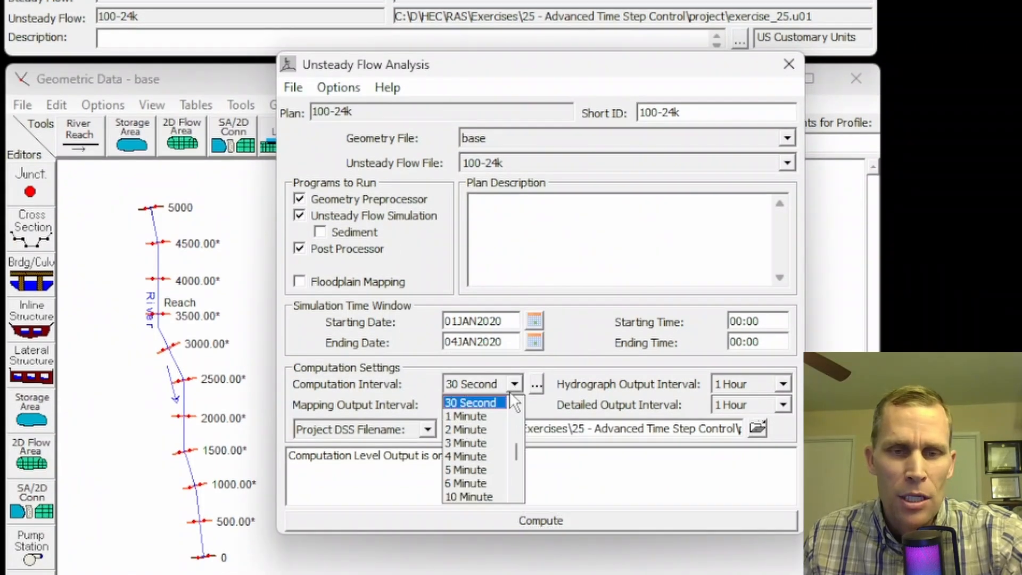
pyautogui.click(487, 416)
pyautogui.click(283, 85)
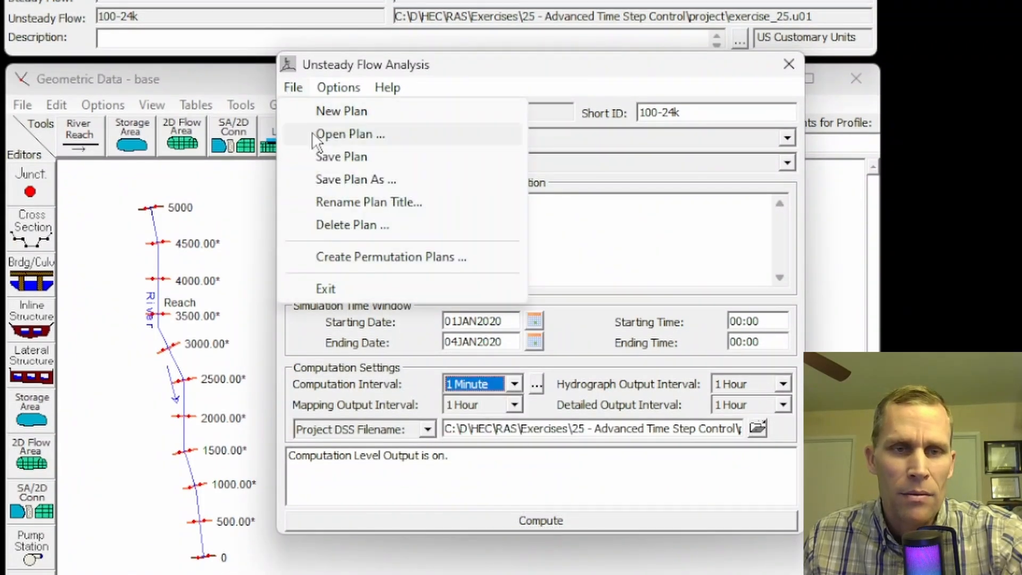
pyautogui.click(322, 154)
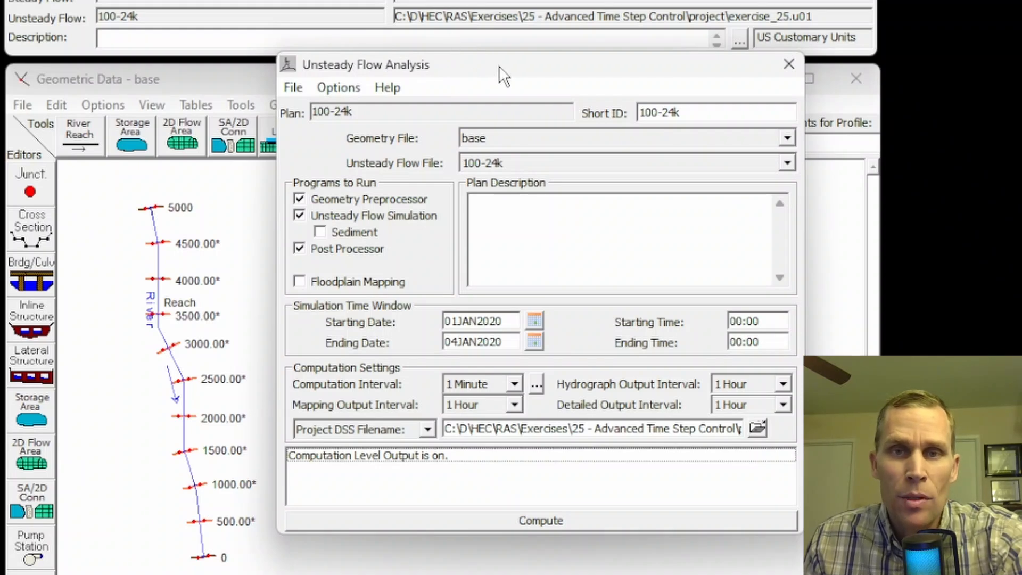
pyautogui.moveTo(499, 65); pyautogui.dragTo(499, 65)
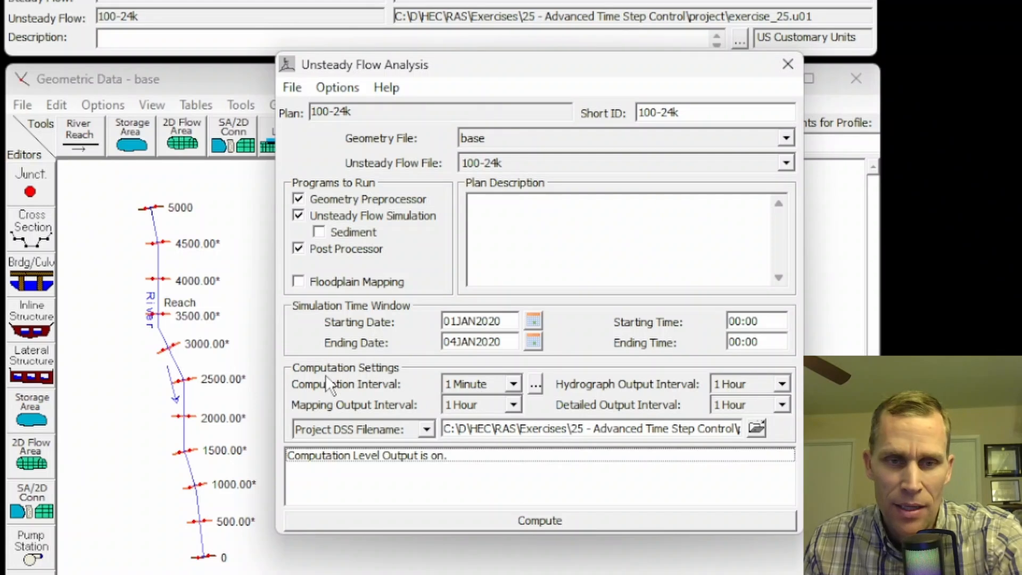
# Step: Switch the advanced time step control to adjusting the time step based on Courant, with a maximum Courant of 1
pyautogui.click(535, 385)
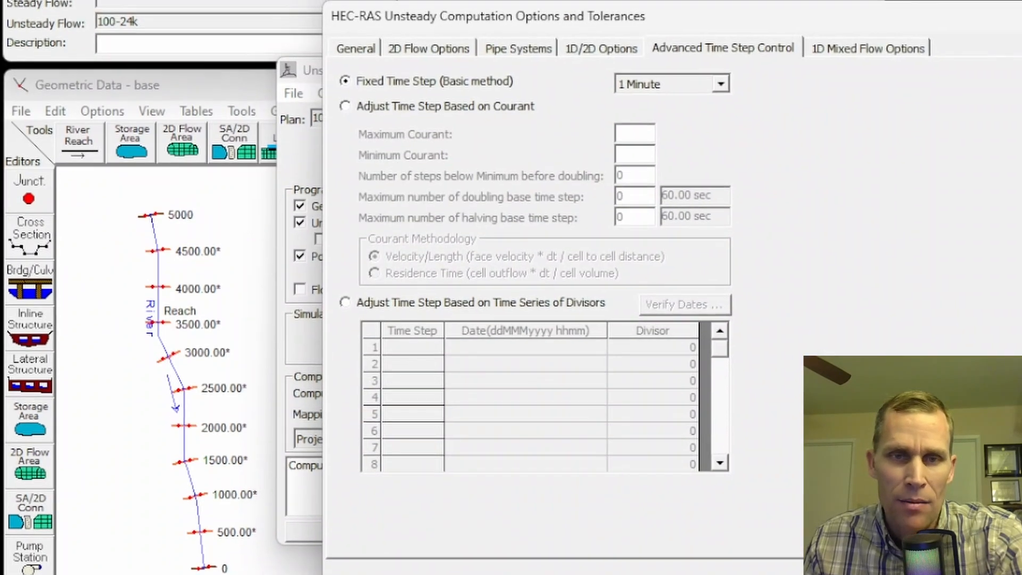
pyautogui.click(754, 57)
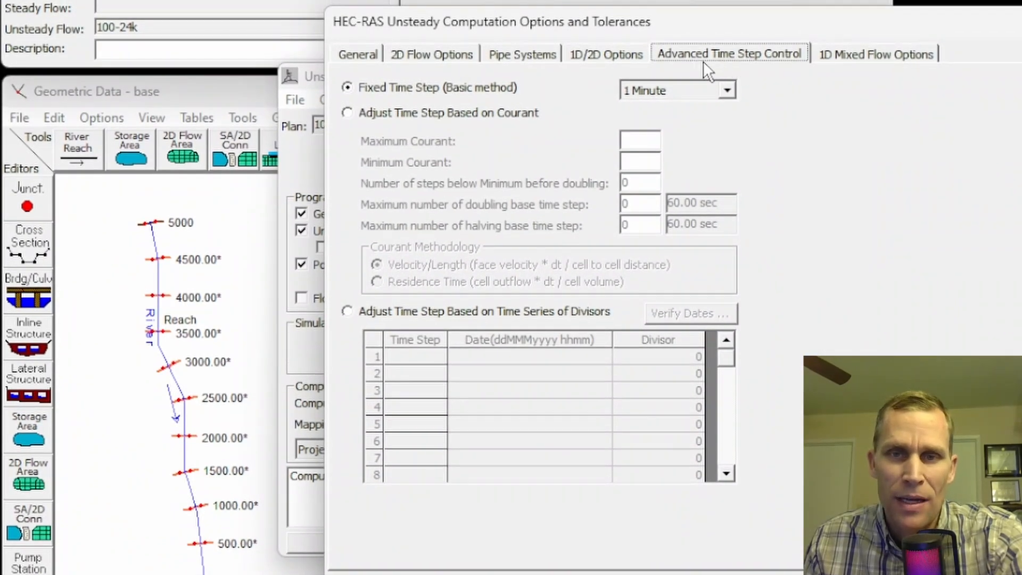
pyautogui.moveTo(726, 25); pyautogui.dragTo(682, 21)
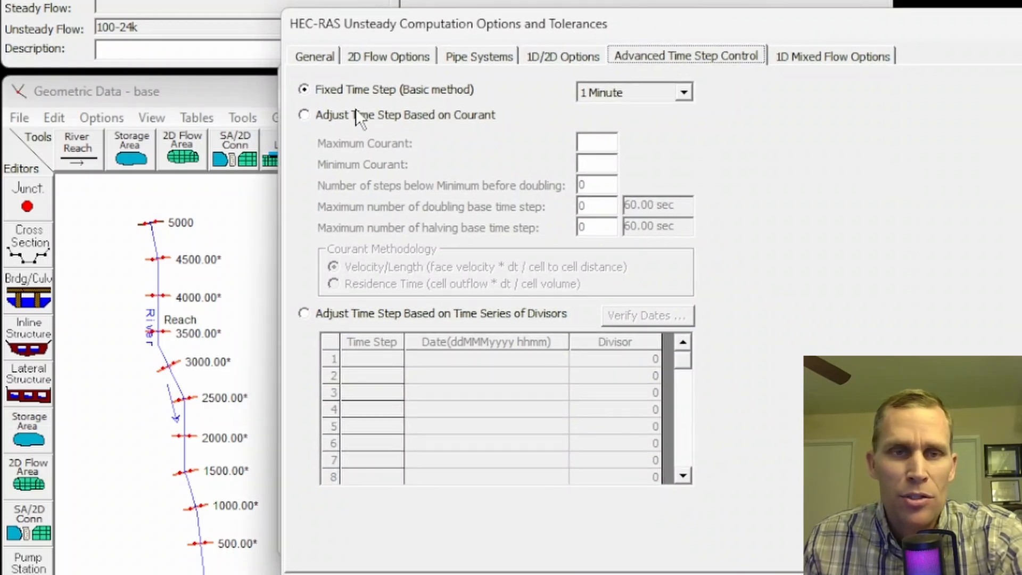
pyautogui.click(304, 115)
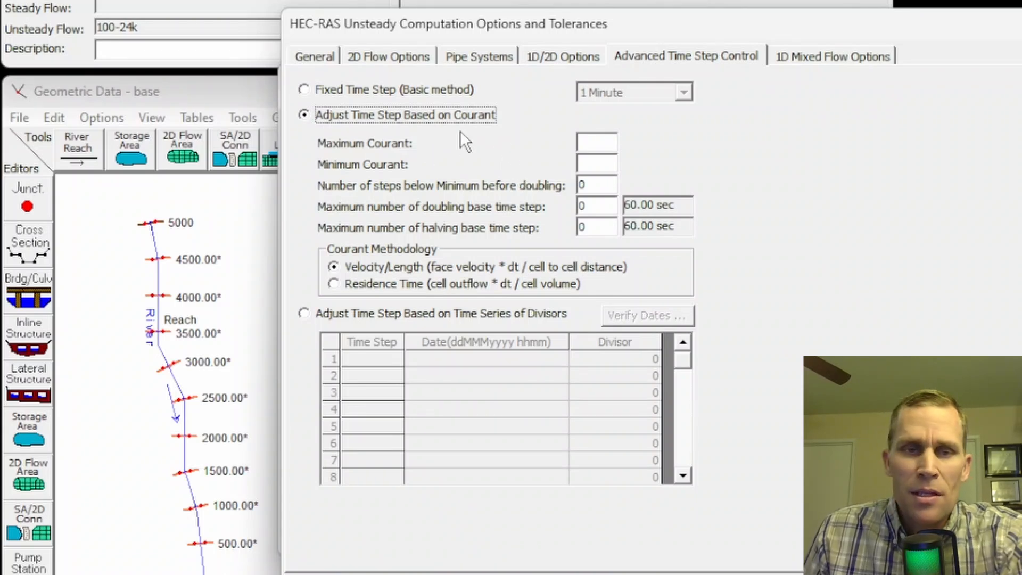
pyautogui.click(598, 143)
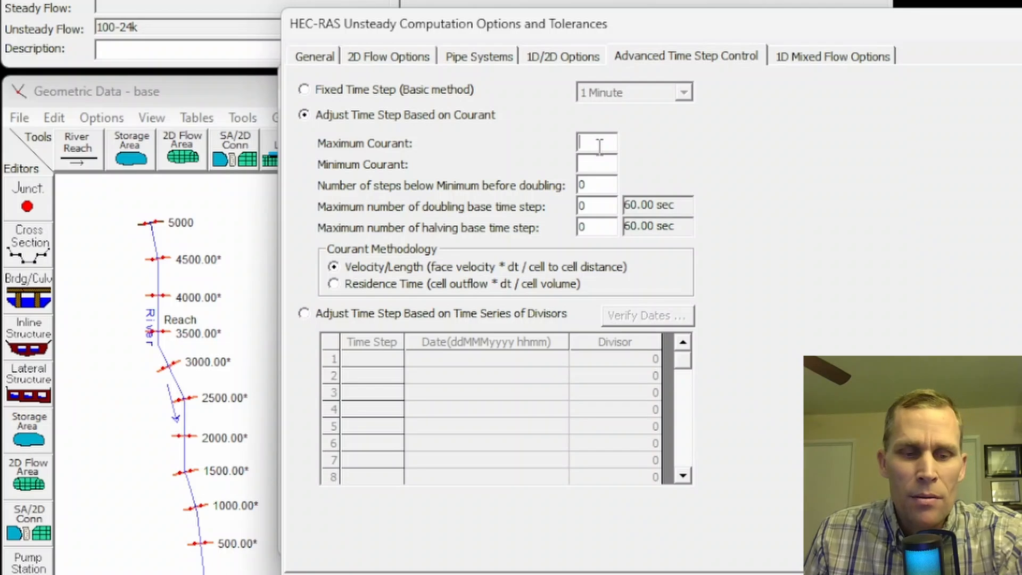
pyautogui.write('1')
pyautogui.doubleClick(611, 226)
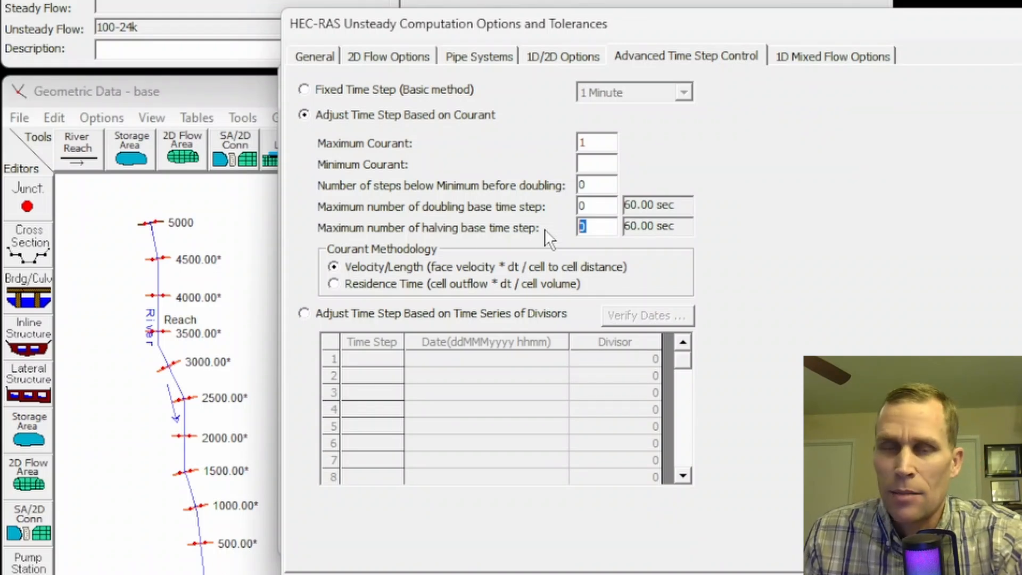
pyautogui.moveTo(605, 140); pyautogui.dragTo(537, 153)
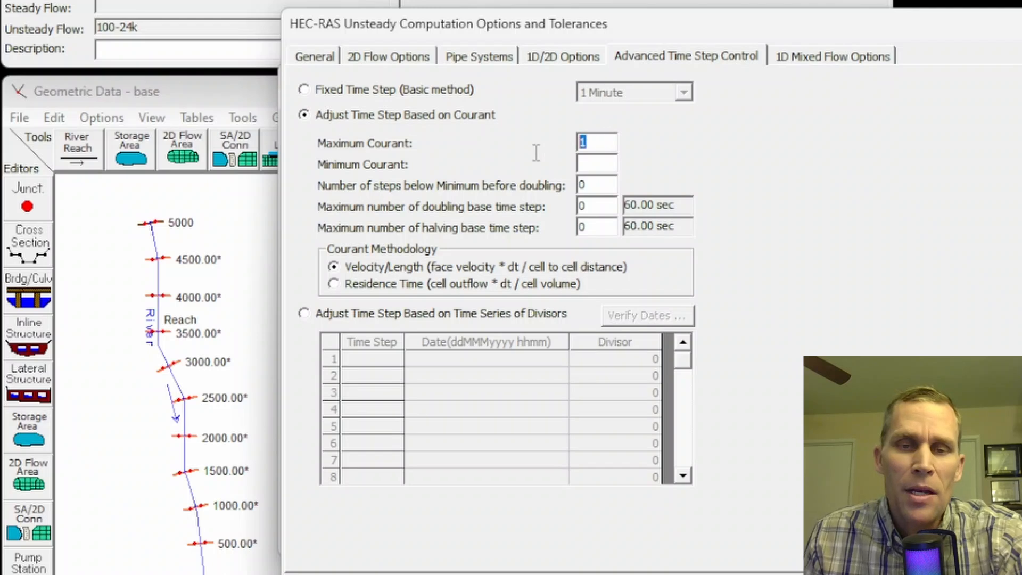
pyautogui.write('1')
# Step: Set the maximum number of halvings of the base time step to 2
pyautogui.moveTo(591, 228); pyautogui.dragTo(551, 234)
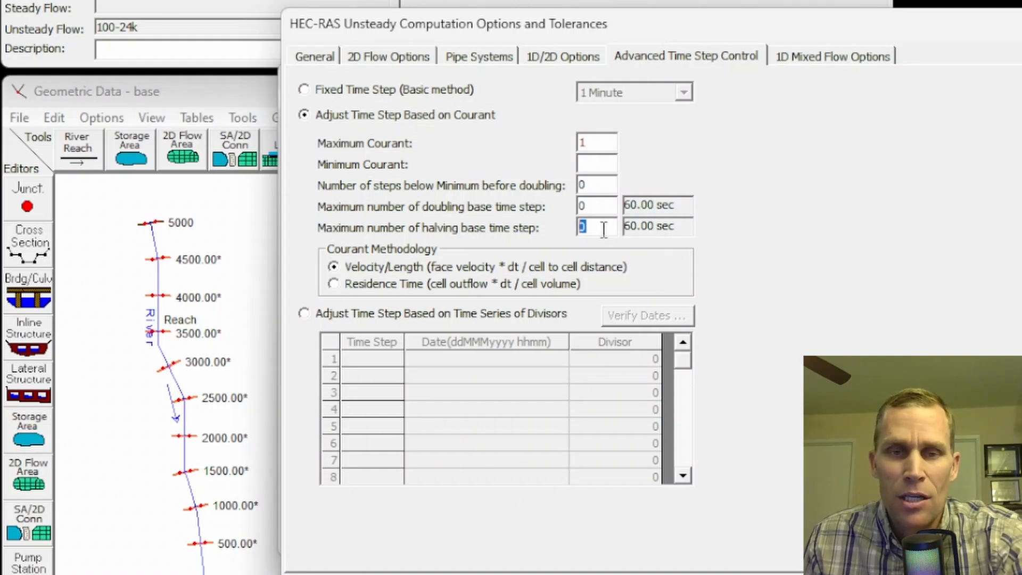
pyautogui.write('1')
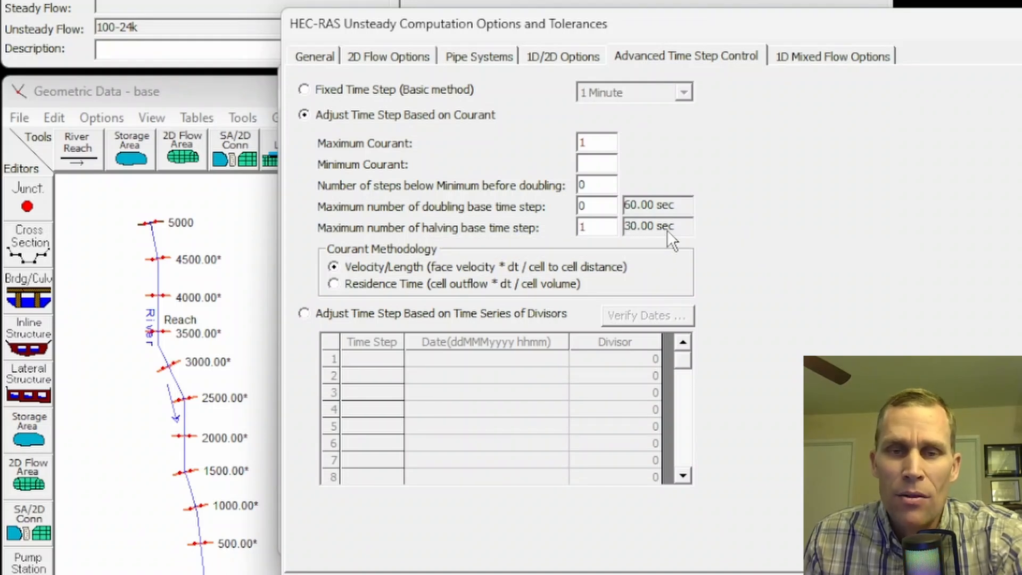
pyautogui.moveTo(607, 231); pyautogui.dragTo(550, 229)
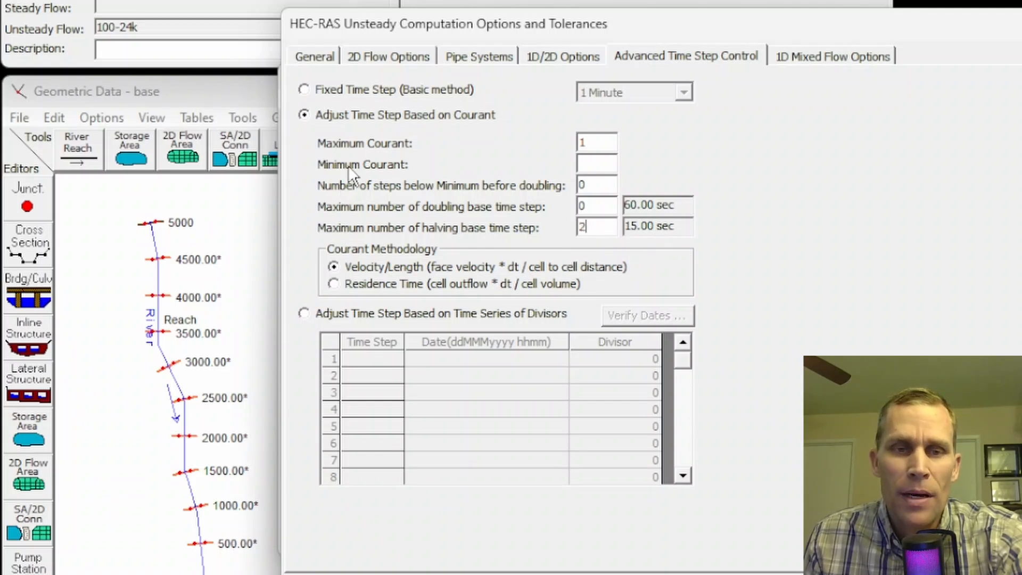
# Step: Set the minimum Courant to 0.4 and accept the unsteady computation options
pyautogui.click(591, 164)
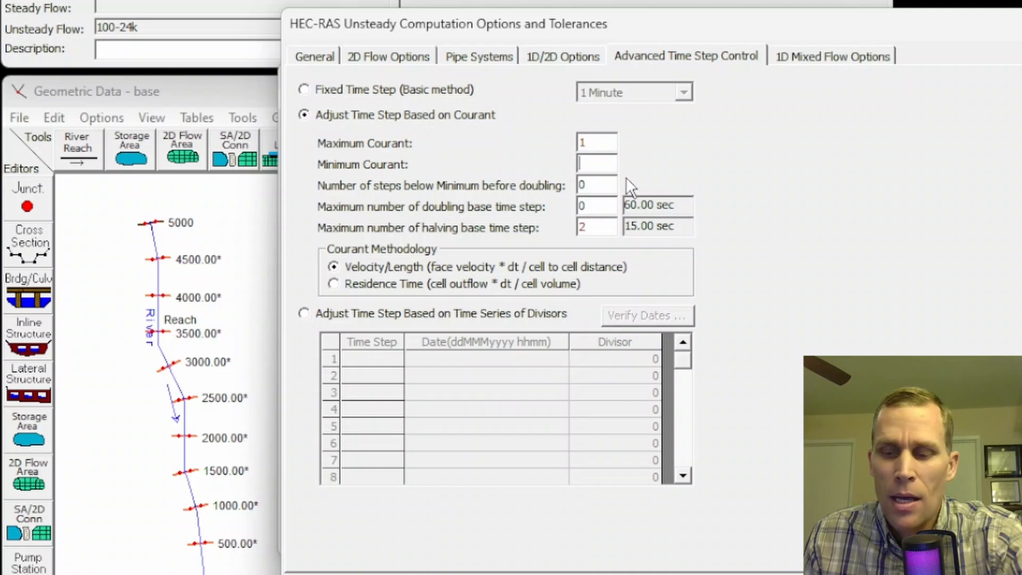
pyautogui.write('0.4')
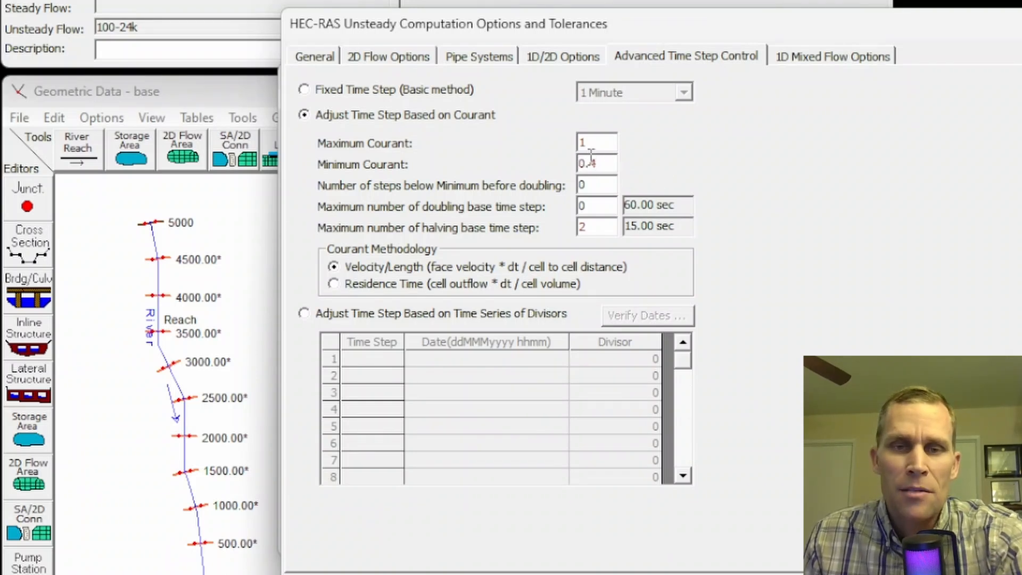
pyautogui.click(603, 141)
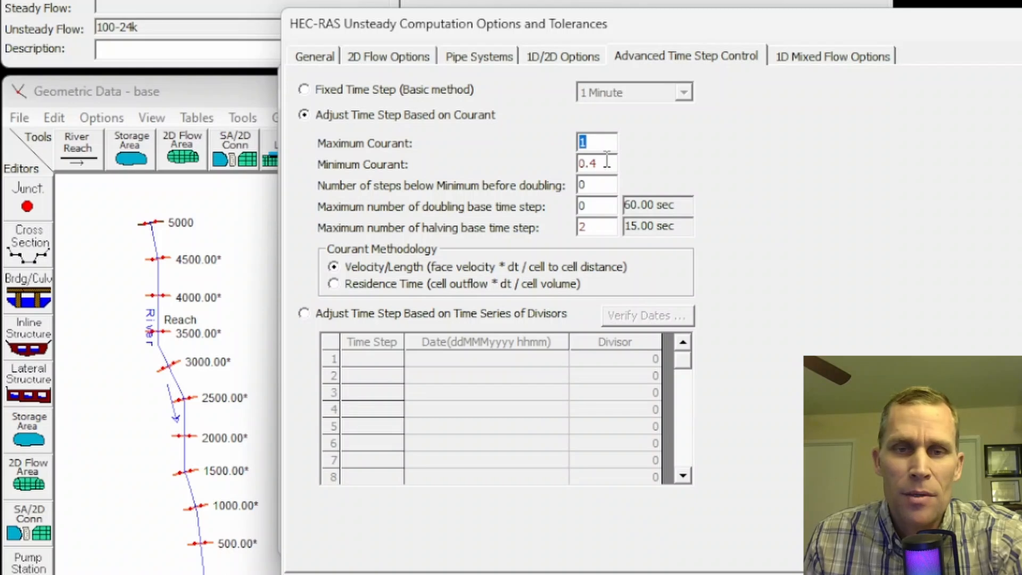
pyautogui.press('Tab')
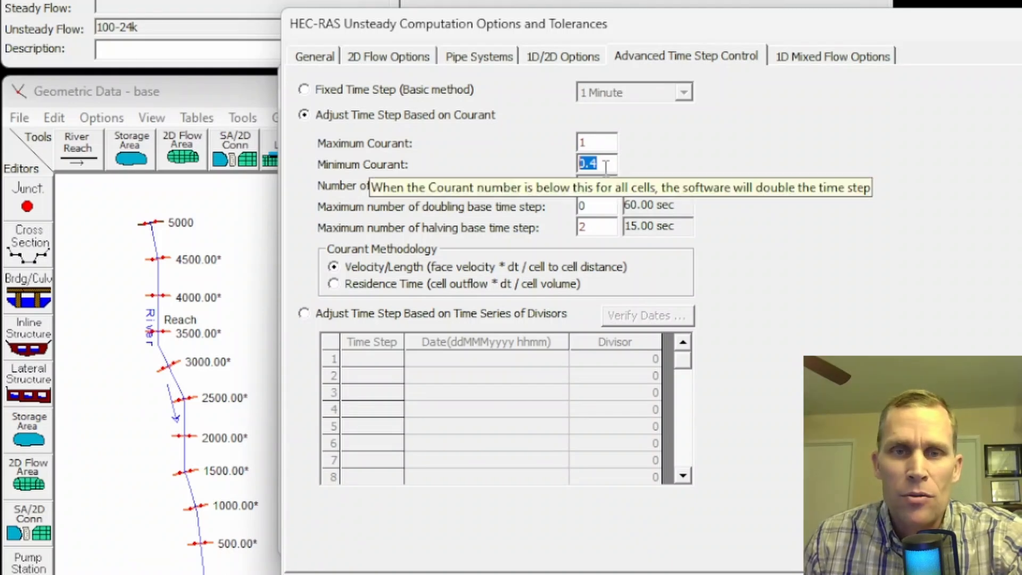
pyautogui.moveTo(599, 164); pyautogui.dragTo(592, 164)
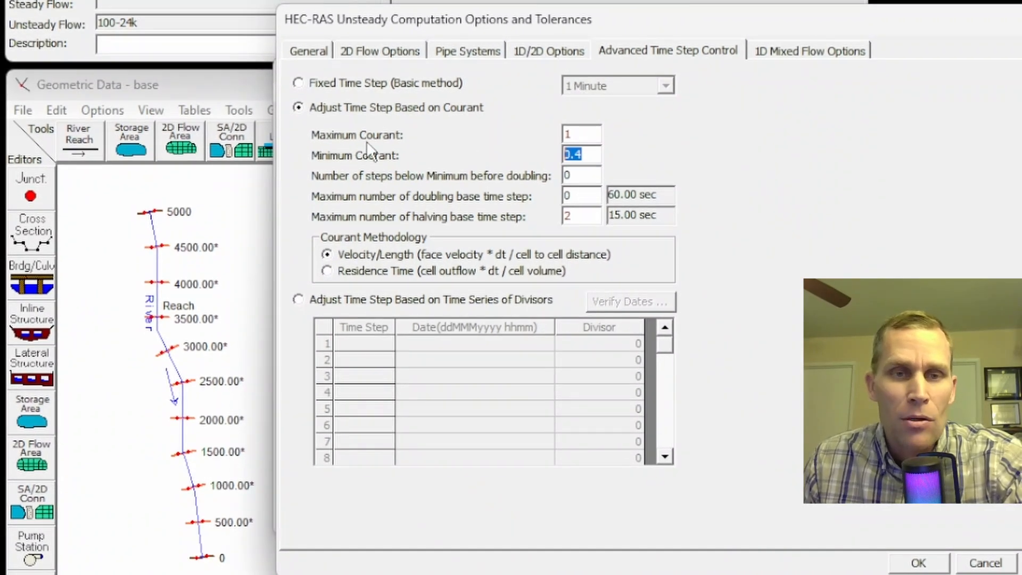
pyautogui.moveTo(587, 137)
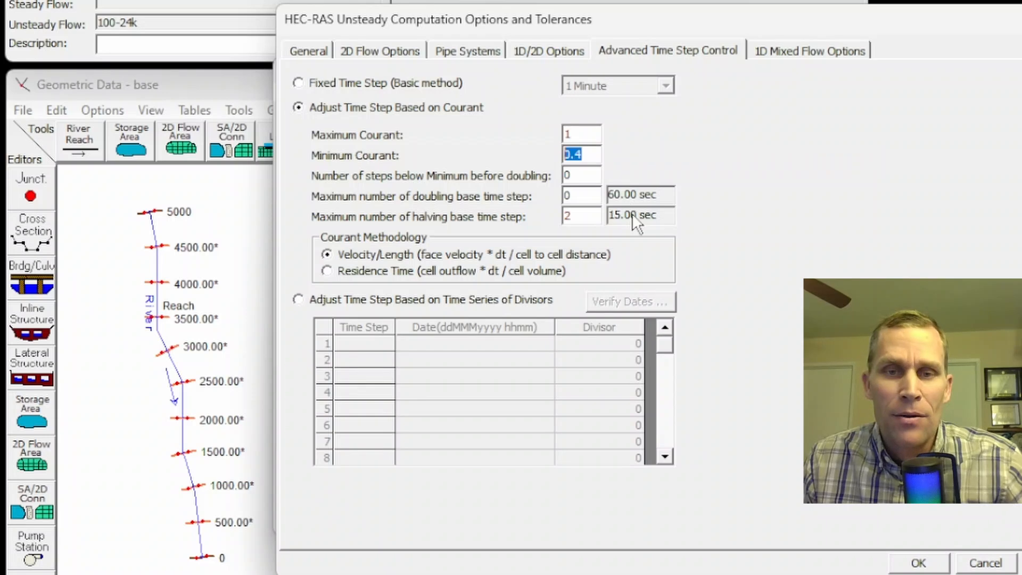
pyautogui.moveTo(602, 212)
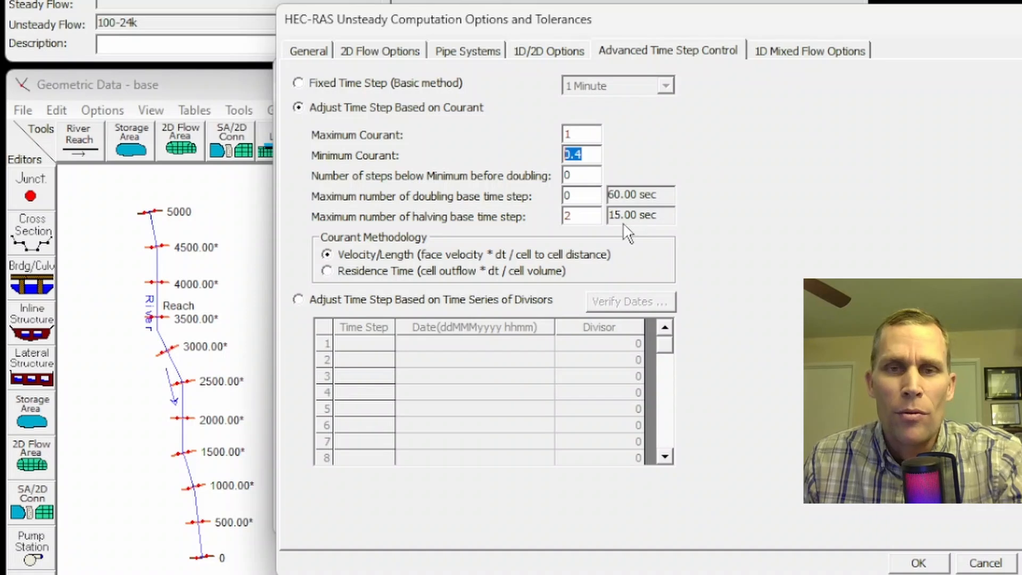
pyautogui.click(926, 564)
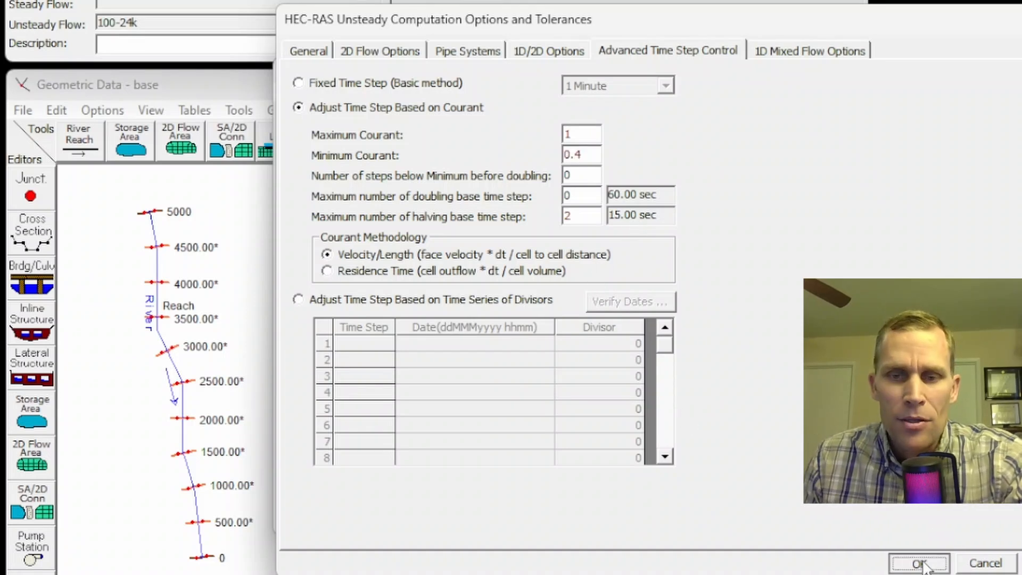
# Step: Save the 100-24k plan and compute its unsteady flow simulation with the Courant-controlled time step
pyautogui.click(290, 95)
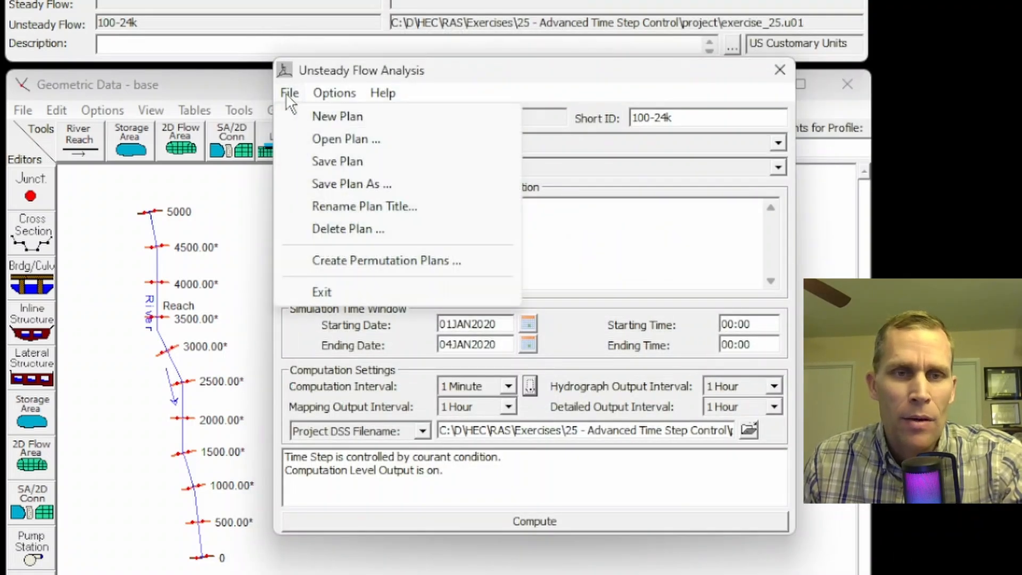
pyautogui.click(320, 163)
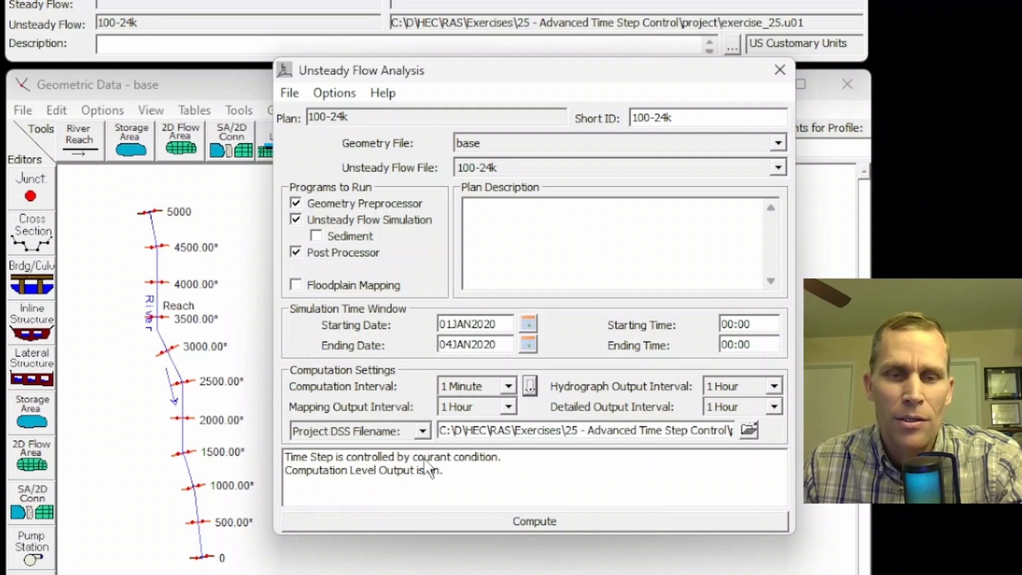
pyautogui.click(521, 522)
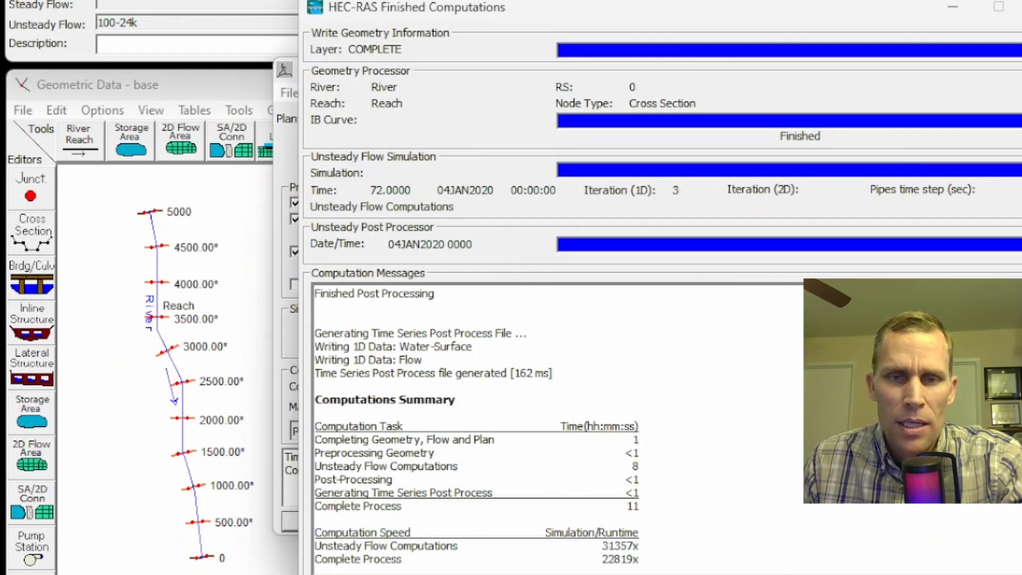
# Step: Review the finished computation messages for the volume accounting error, maximum water surface error and iteration errors
pyautogui.scroll(7, 479, 426)
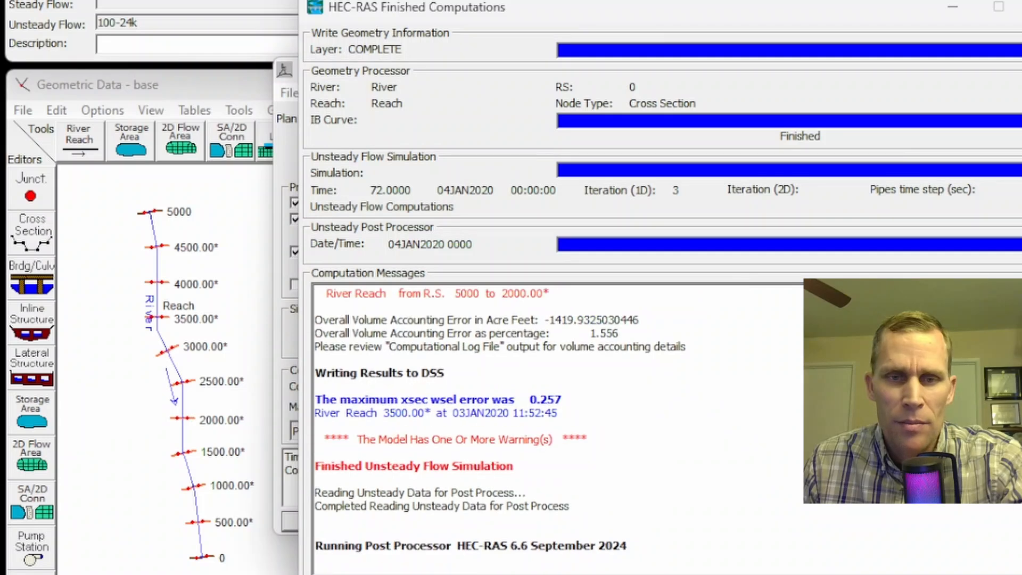
pyautogui.scroll(1, 658, 429)
pyautogui.moveTo(550, 346); pyautogui.dragTo(424, 346)
pyautogui.scroll(15, 479, 426)
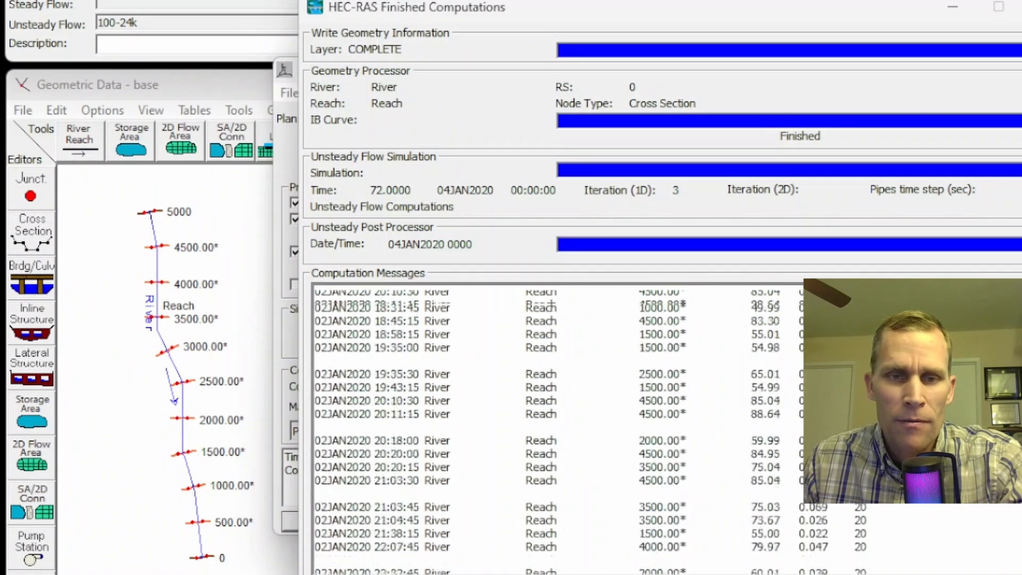
# Step: Examine the adaptive time step limits and the times of each time step change in the computation messages, and close the computation window
pyautogui.scroll(-7, 679, 410)
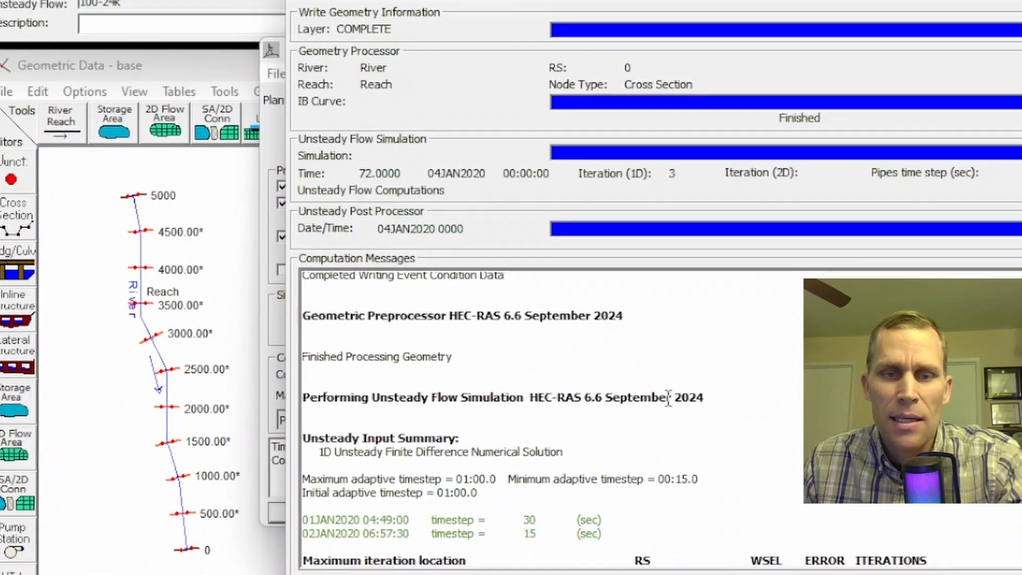
pyautogui.scroll(-1, 620, 345)
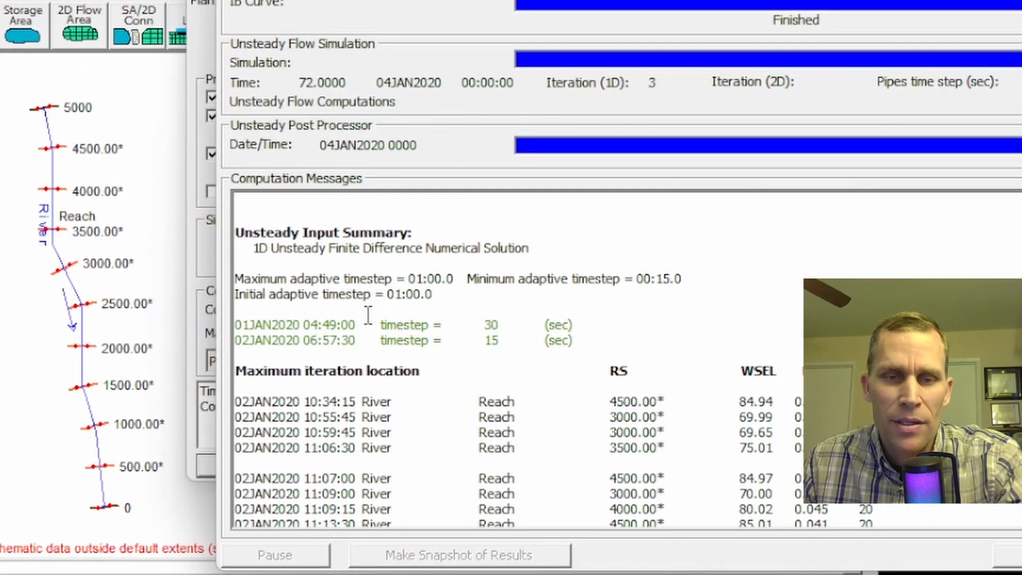
pyautogui.moveTo(357, 295); pyautogui.dragTo(437, 299)
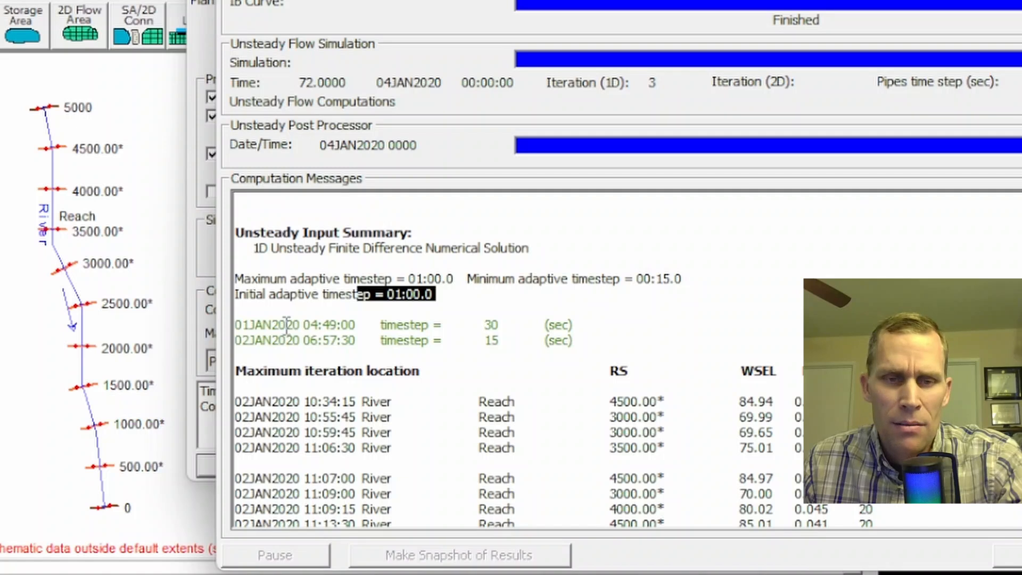
pyautogui.moveTo(235, 325); pyautogui.dragTo(376, 324)
pyautogui.click(470, 323)
pyautogui.moveTo(487, 323); pyautogui.dragTo(503, 324)
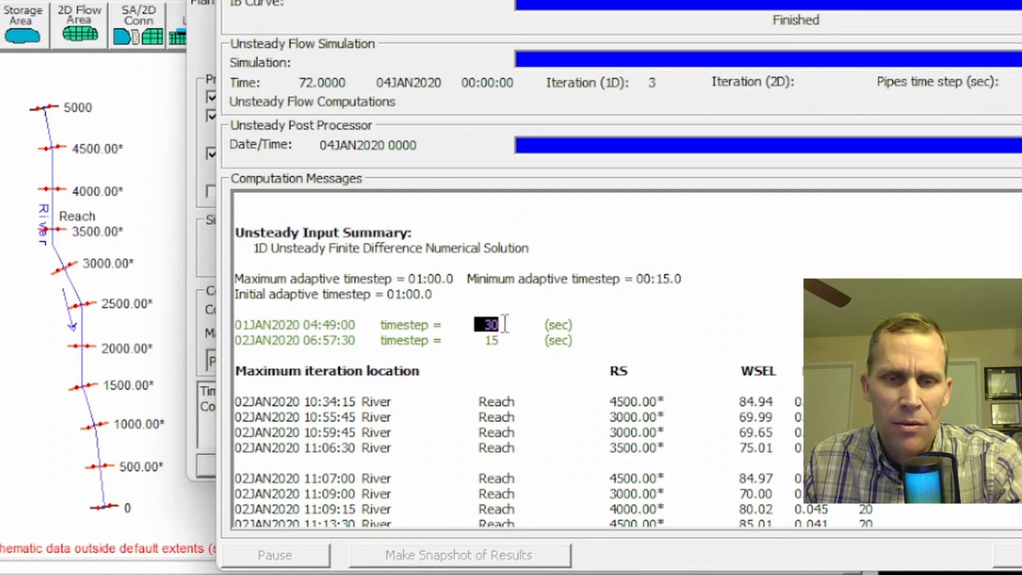
pyautogui.click(512, 326)
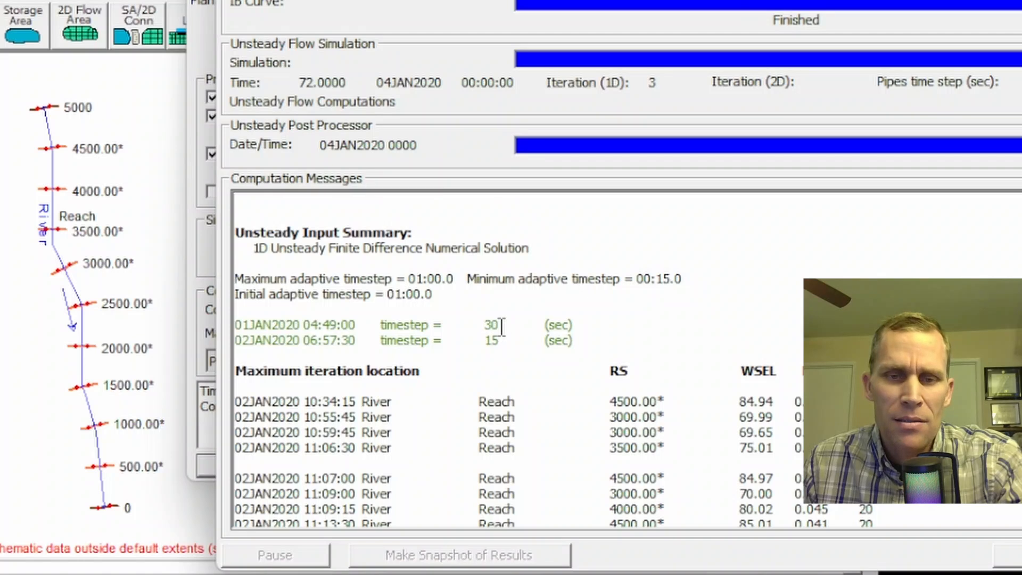
pyautogui.moveTo(303, 324); pyautogui.dragTo(363, 326)
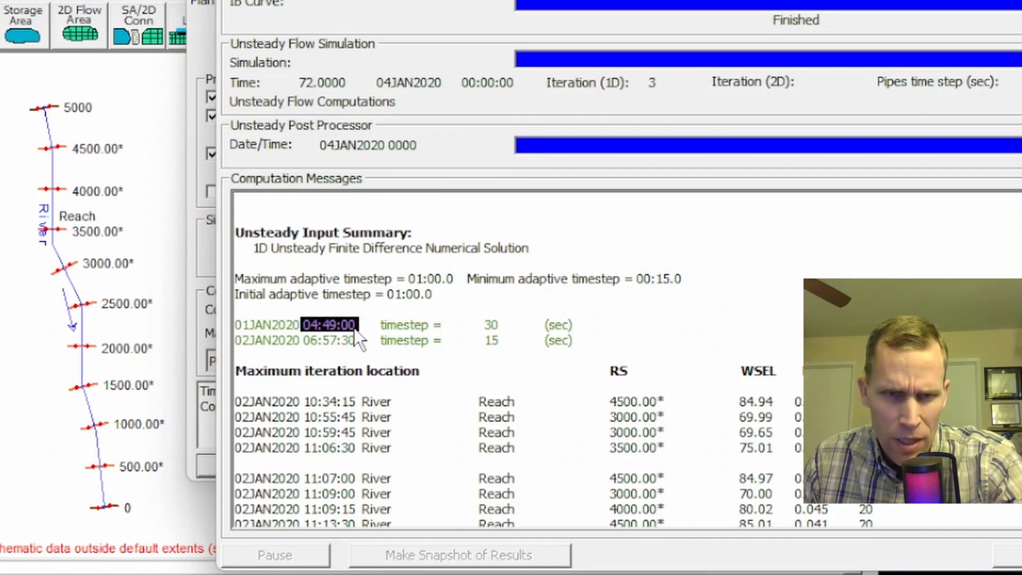
pyautogui.moveTo(293, 341); pyautogui.dragTo(365, 342)
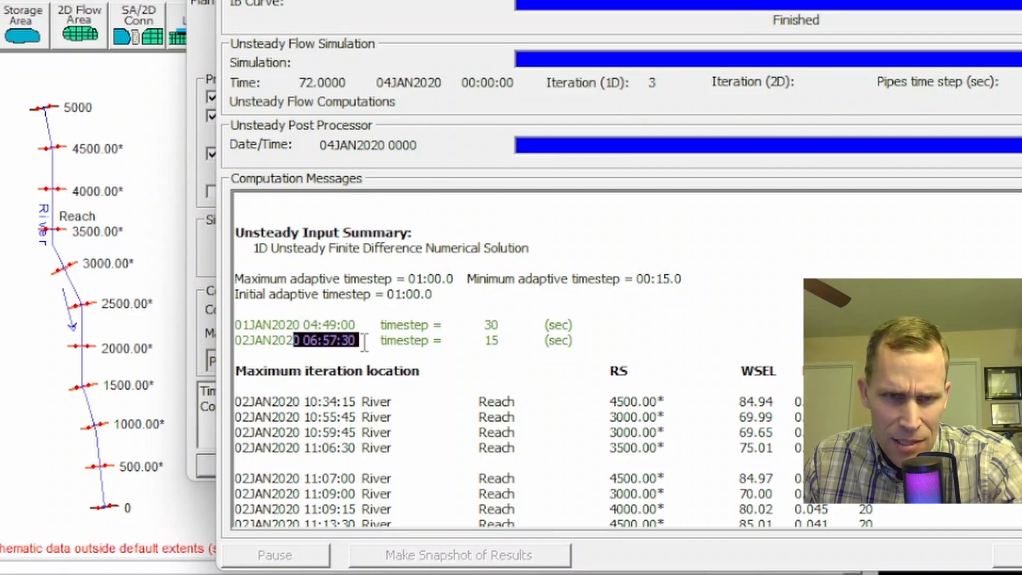
pyautogui.moveTo(479, 343)
pyautogui.mouseDown()
pyautogui.moveTo(501, 341)
pyautogui.moveTo(474, 343)
pyautogui.mouseUp()
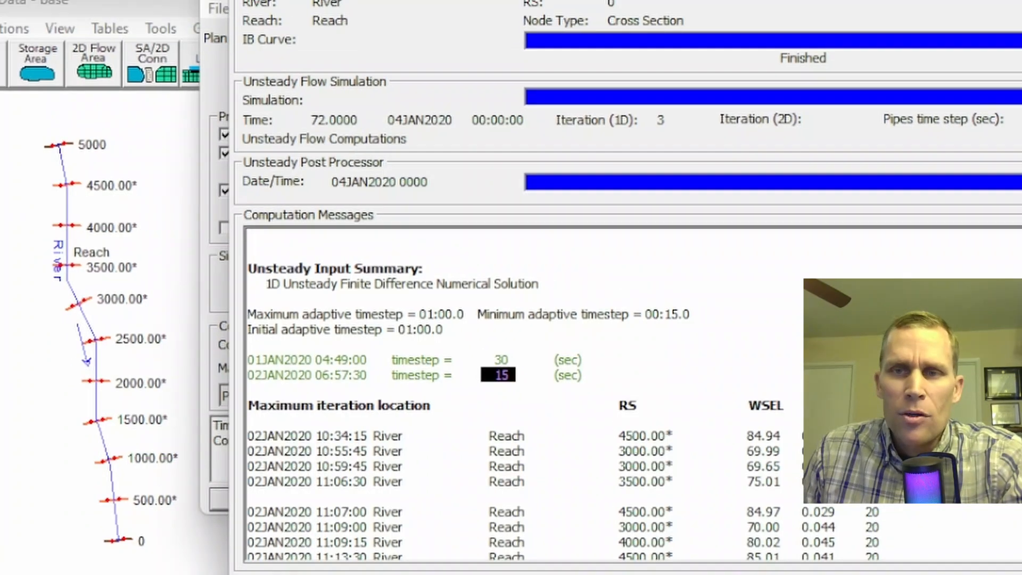
pyautogui.click(1016, 555)
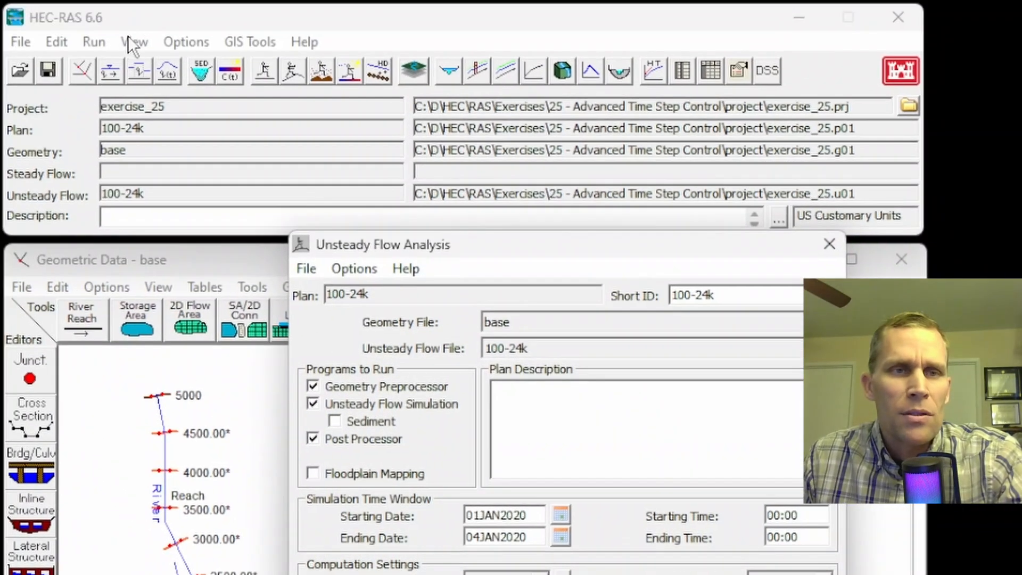
# Step: Animate the channel Courant number along the reach in the computation-interval spatial plot, and close the plot
pyautogui.click(129, 39)
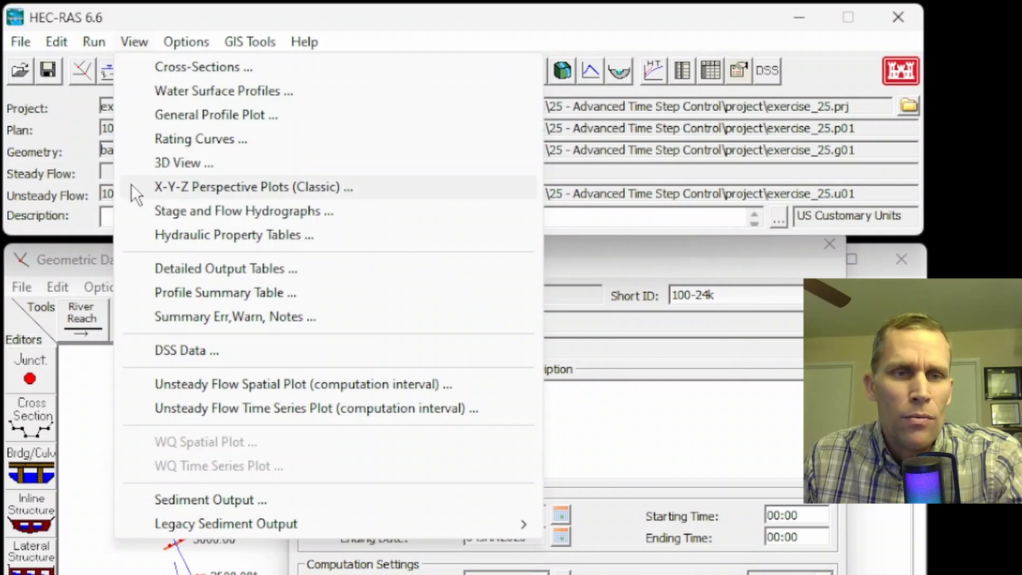
pyautogui.click(206, 385)
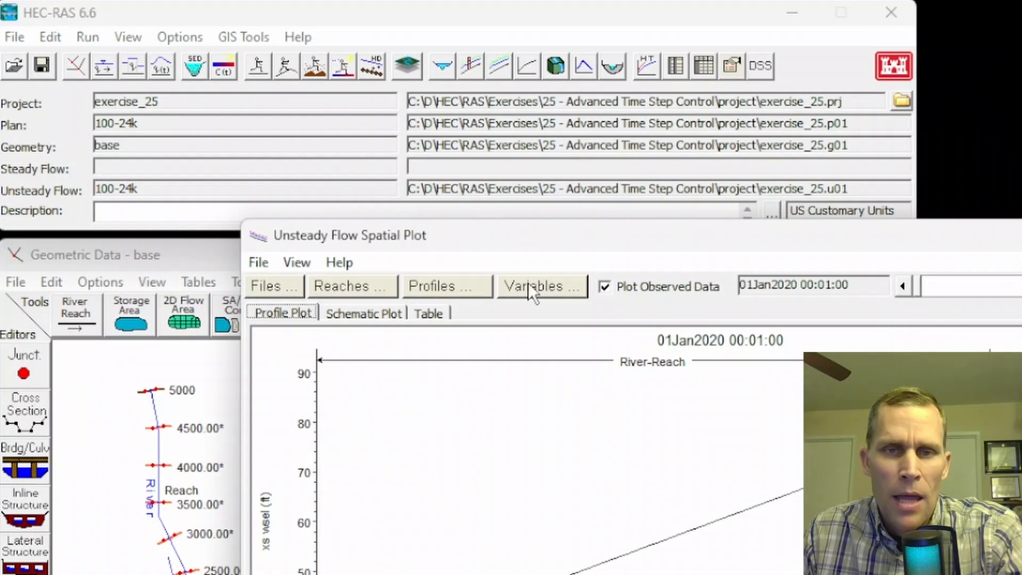
pyautogui.click(530, 287)
pyautogui.click(443, 248)
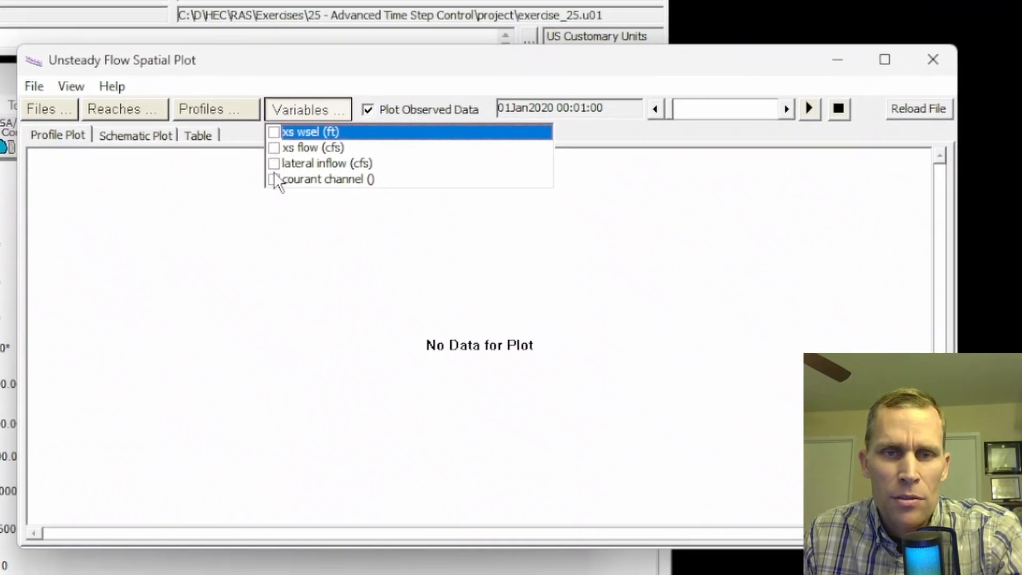
pyautogui.click(427, 297)
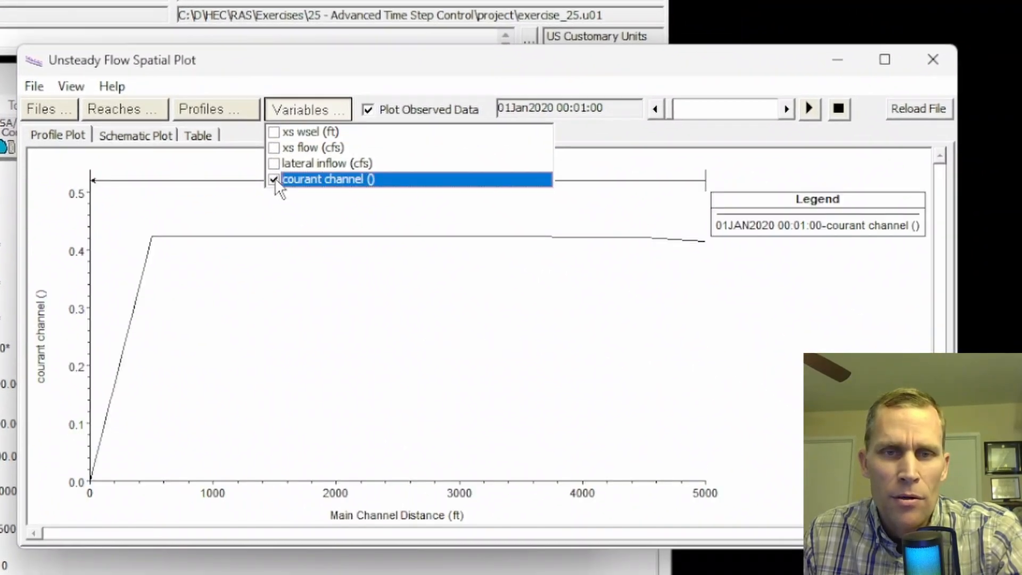
pyautogui.click(808, 110)
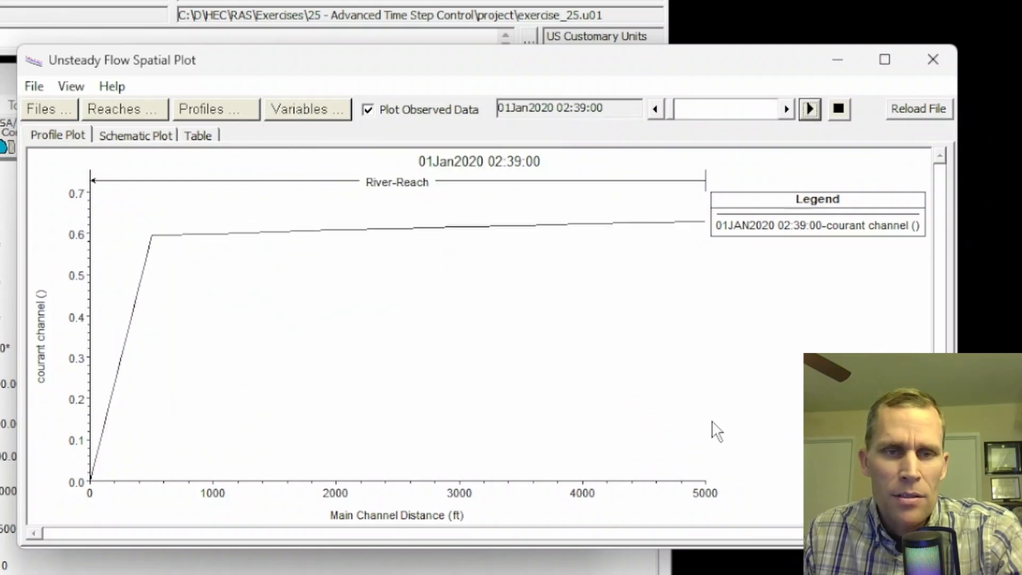
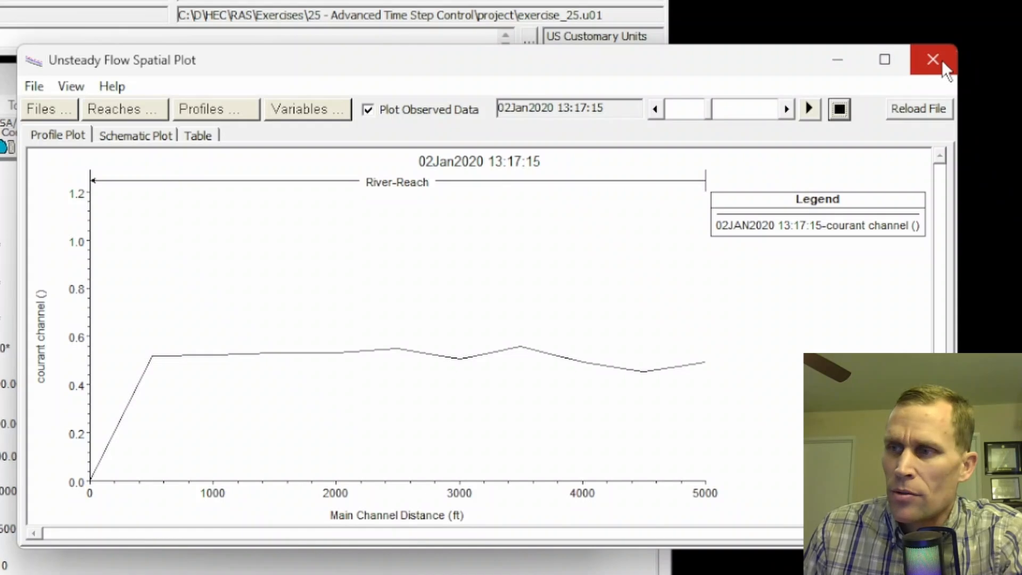
pyautogui.click(942, 60)
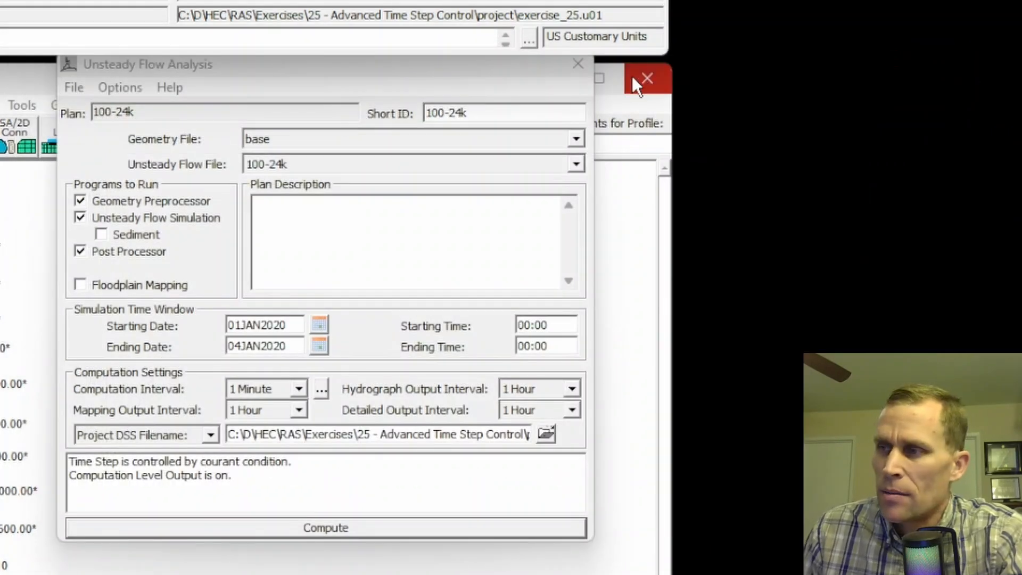
# Step: Switch the advanced time step control to a time series of divisors, with divisor 1 from 01JAN2020 0000
pyautogui.click(486, 78)
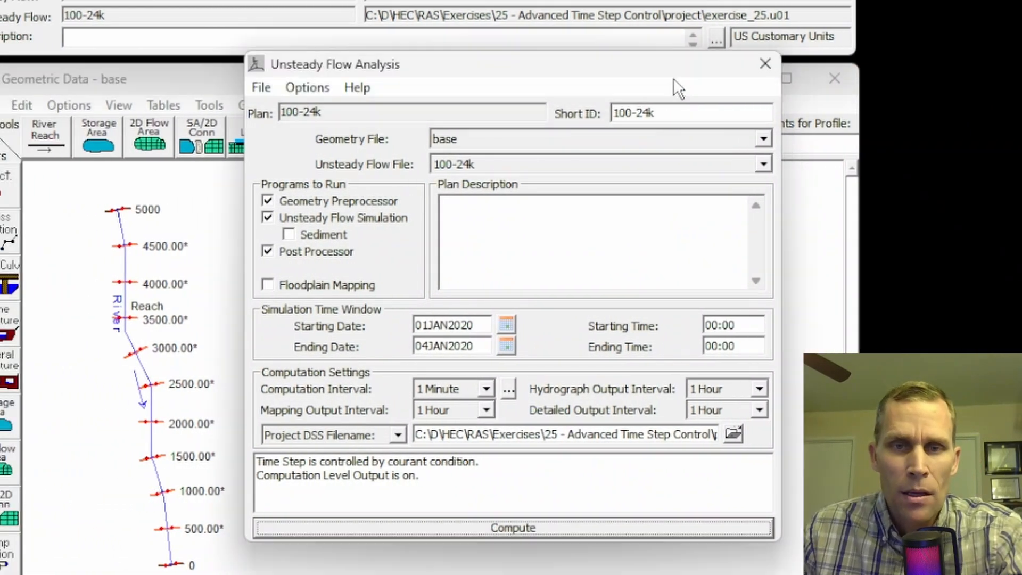
pyautogui.click(509, 390)
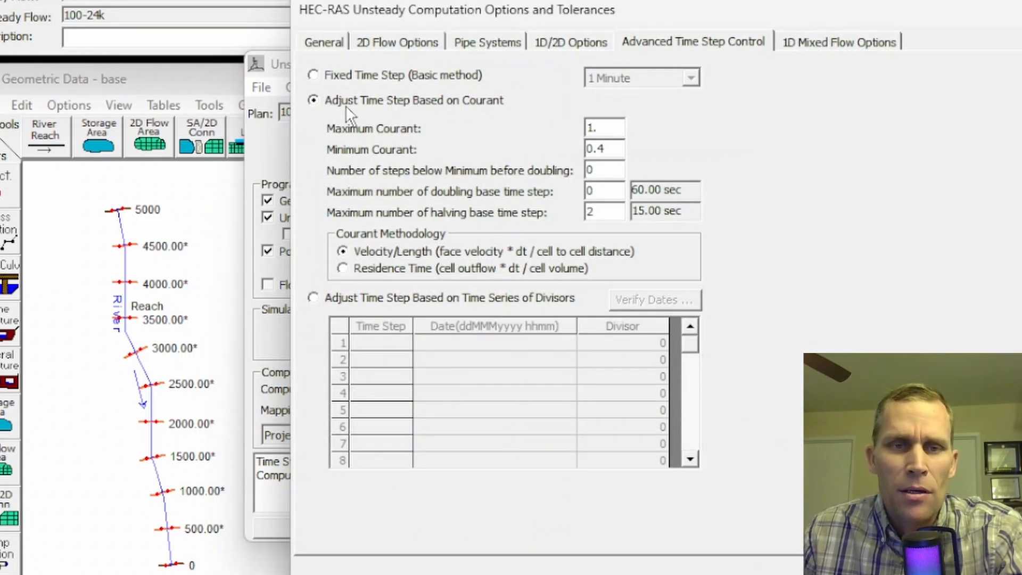
pyautogui.click(314, 298)
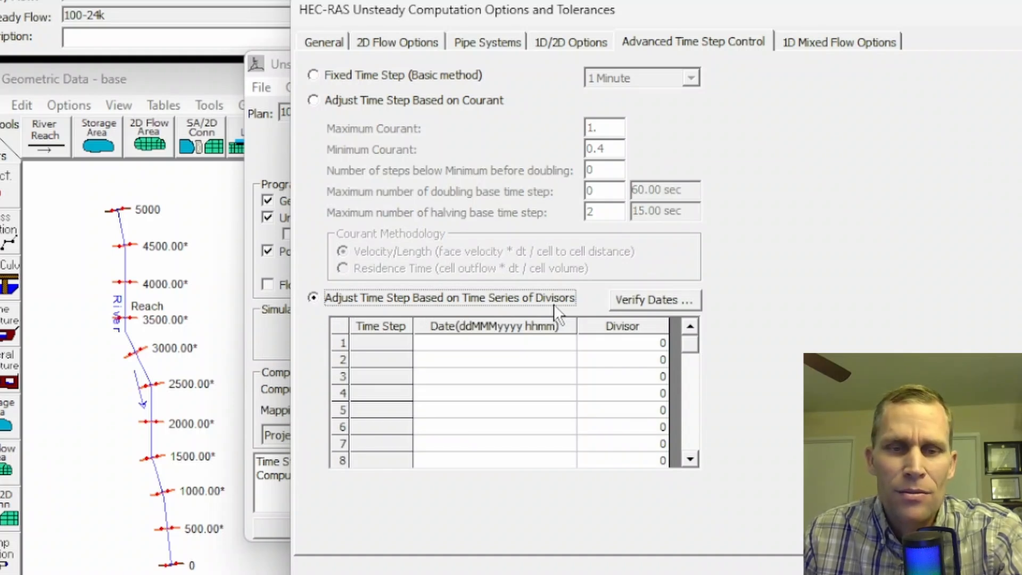
pyautogui.click(471, 344)
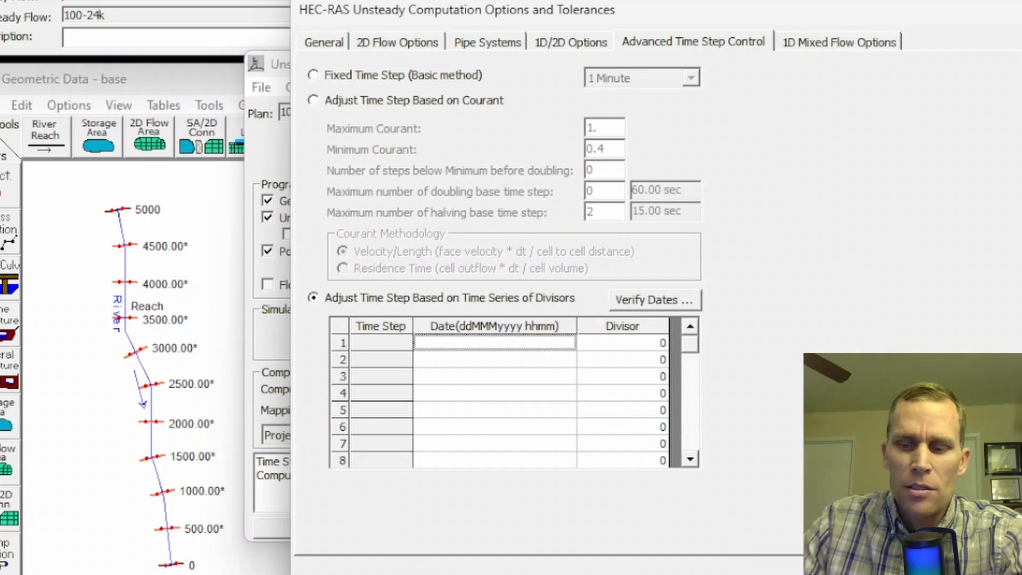
pyautogui.write('01JAN2020 0000')
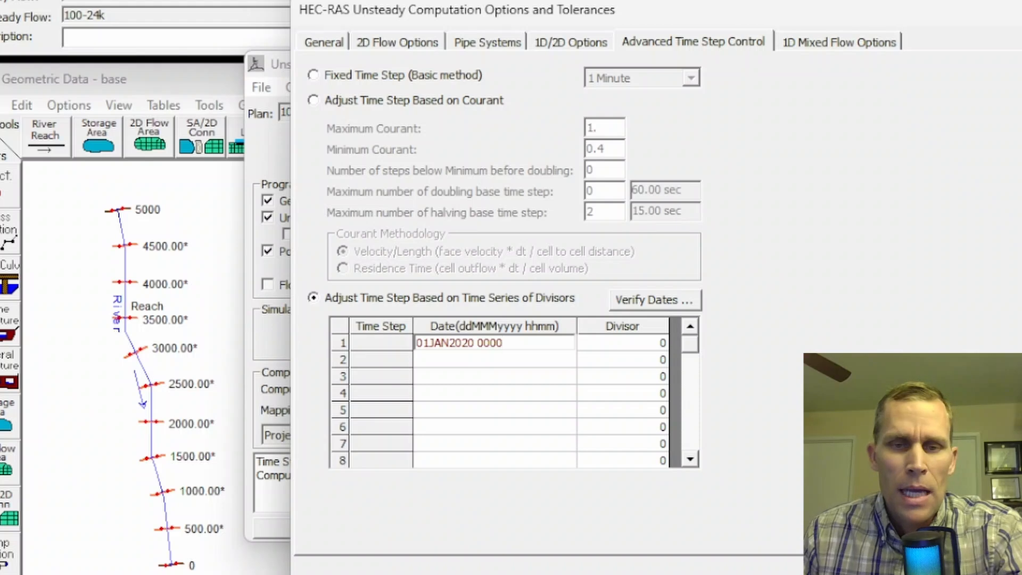
pyautogui.click(663, 343)
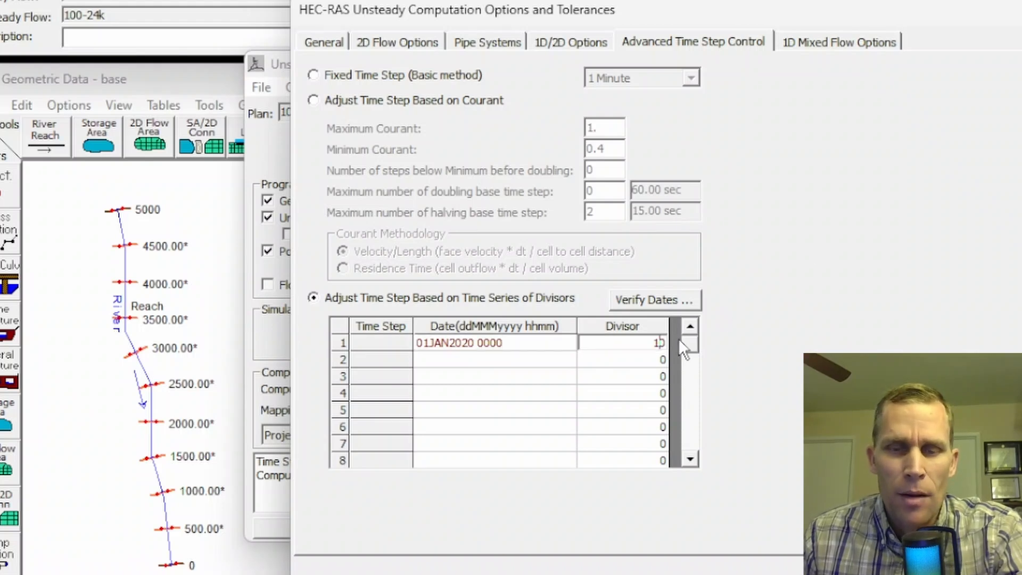
pyautogui.write('1')
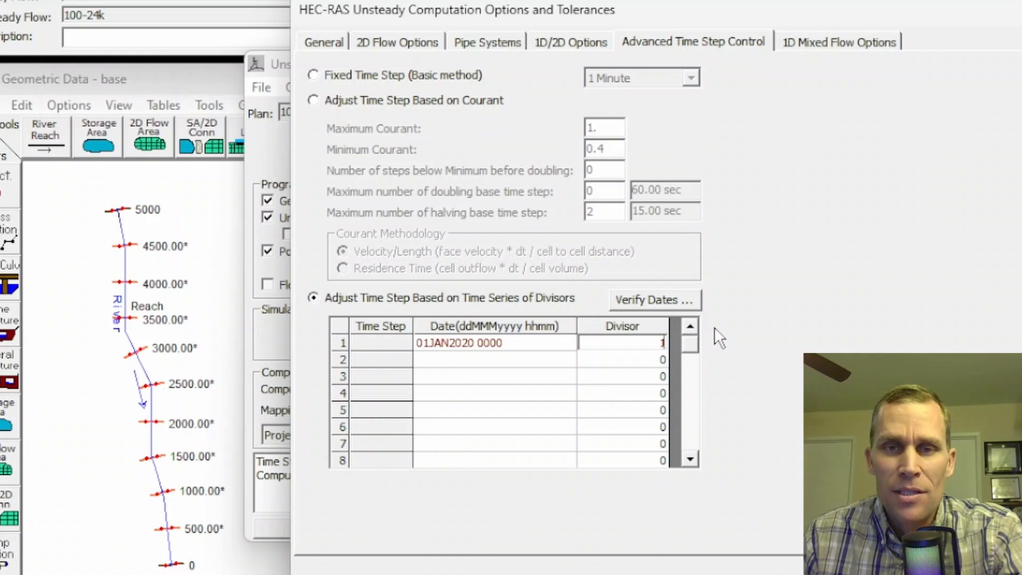
# Step: Add a second row to the divisor time series with date 01JAN2020 1200 and divisor 2
pyautogui.moveTo(519, 343); pyautogui.dragTo(406, 338)
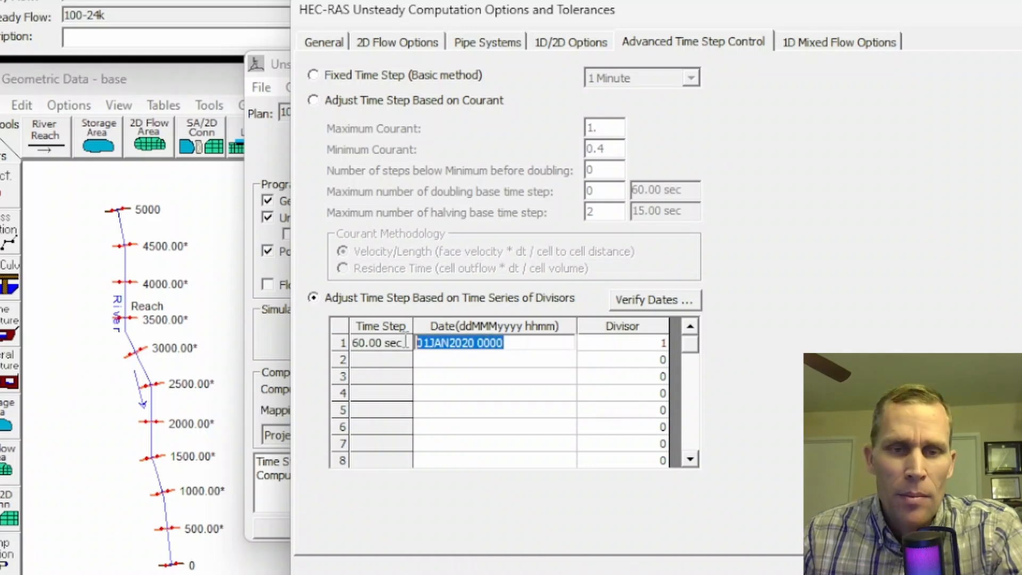
pyautogui.hotkey('ctrl', 'c')
pyautogui.click(438, 360)
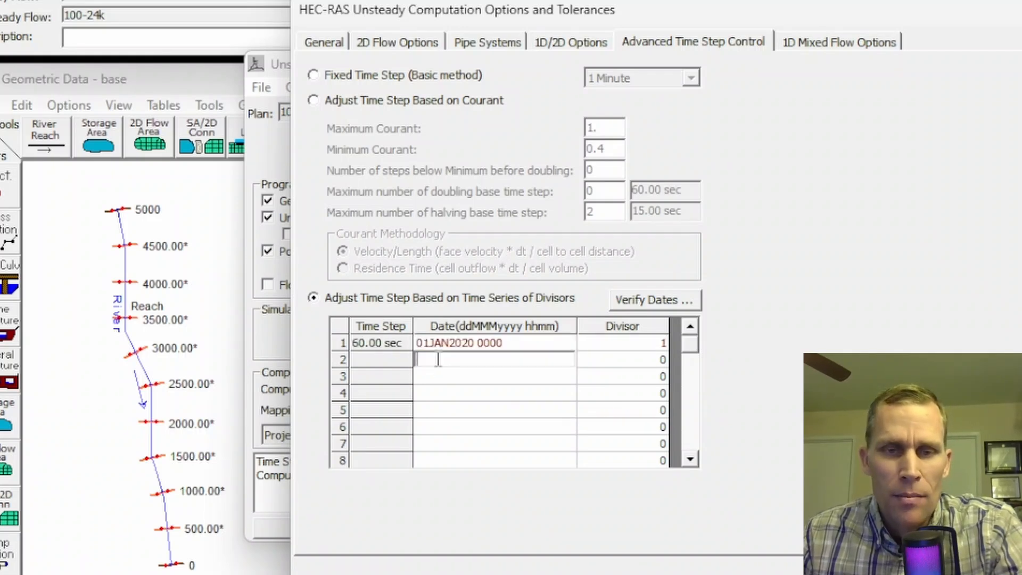
pyautogui.hotkey('ctrl', 'v')
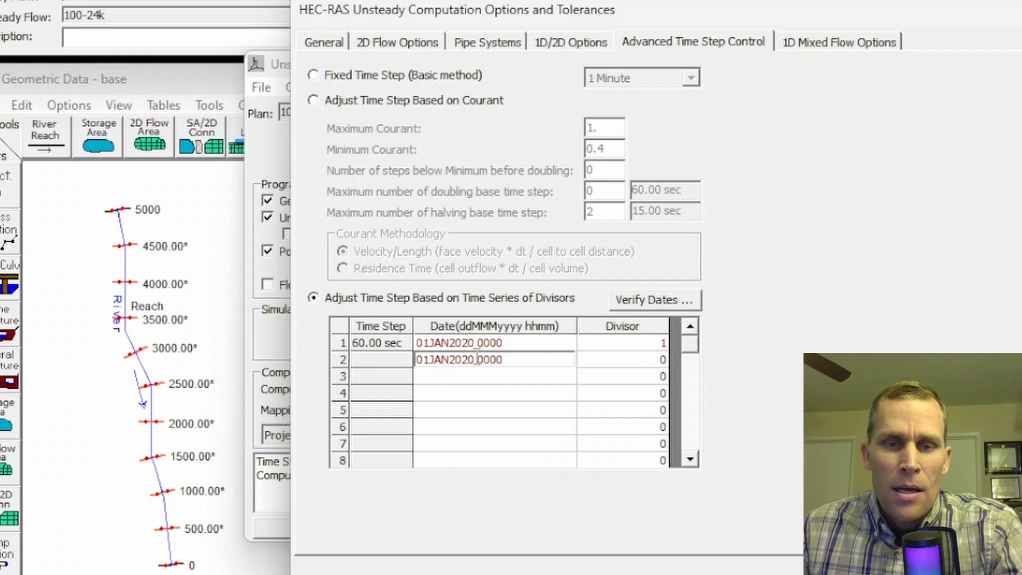
pyautogui.hotkey('shift', 'Right')
pyautogui.hotkey('shift', 'Right')
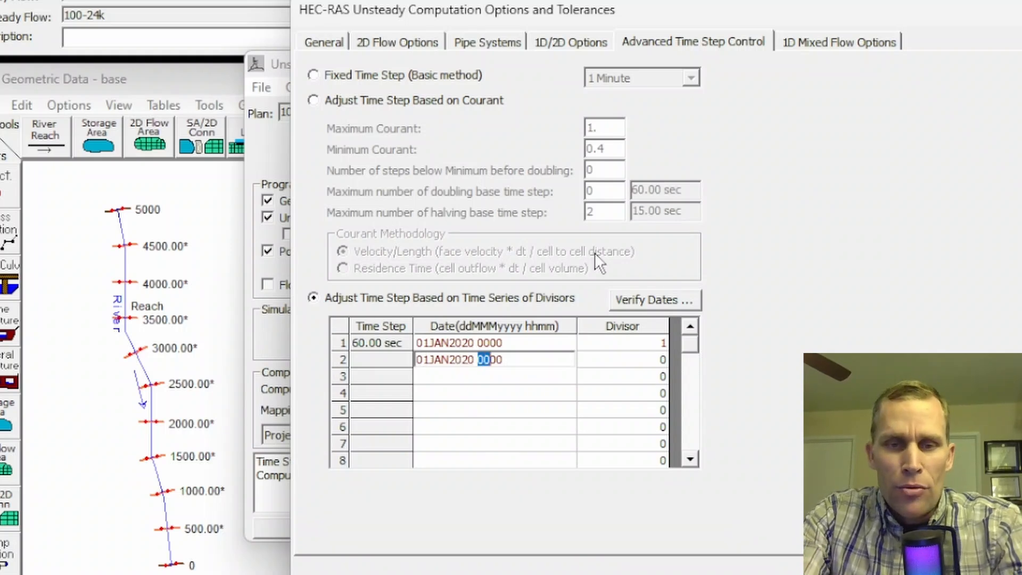
pyautogui.write('12')
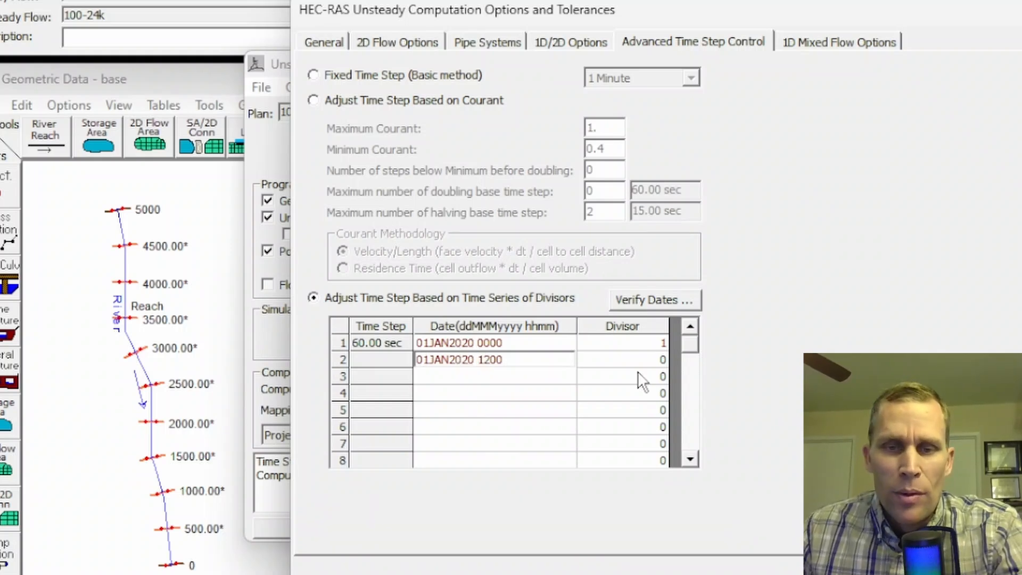
pyautogui.click(649, 357)
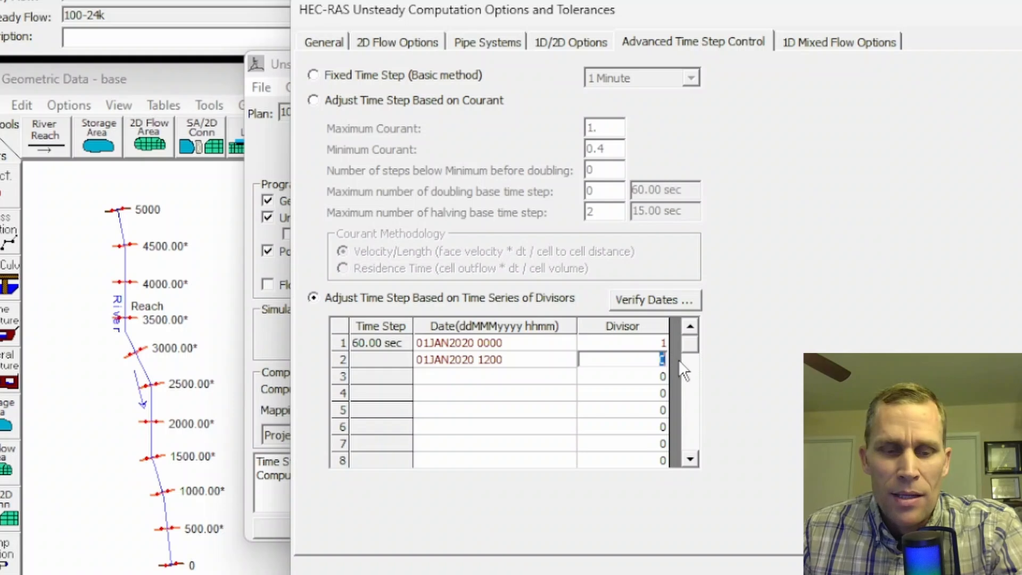
# Step: Add a third row to the divisor time series with date 02JAN2020 0000 and divisor 4
pyautogui.click(525, 376)
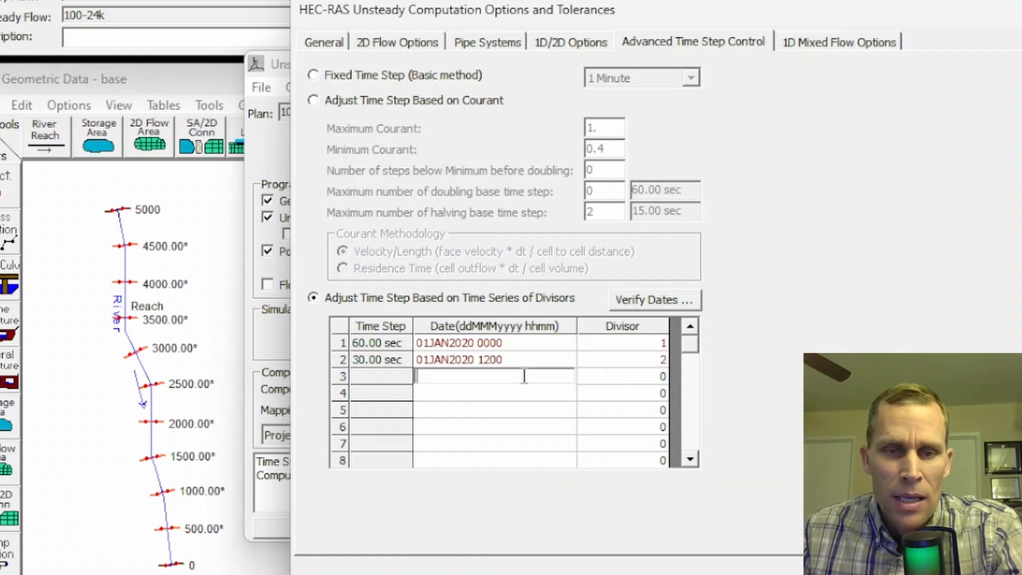
pyautogui.hotkey('ctrl', 'v')
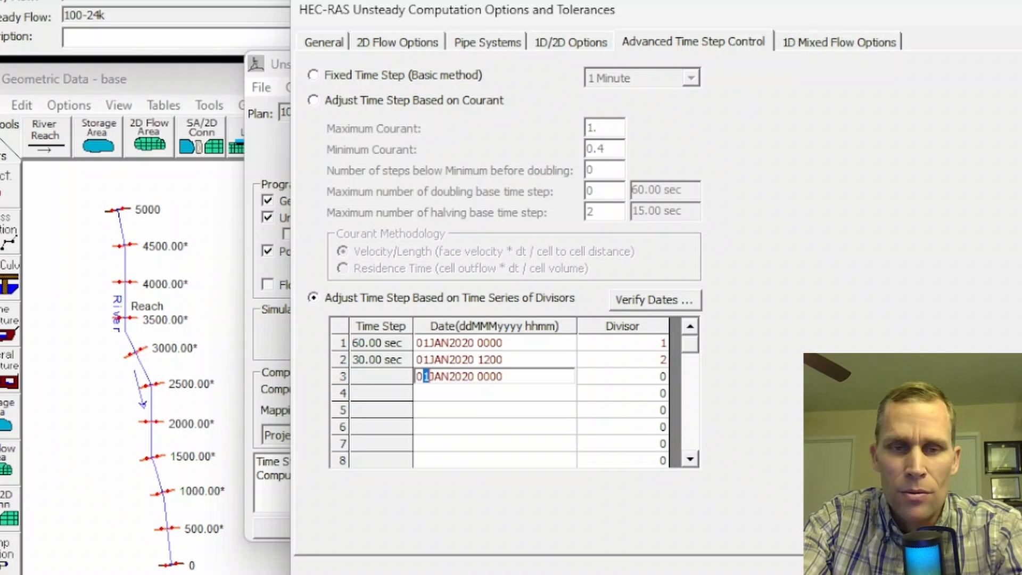
pyautogui.click(645, 376)
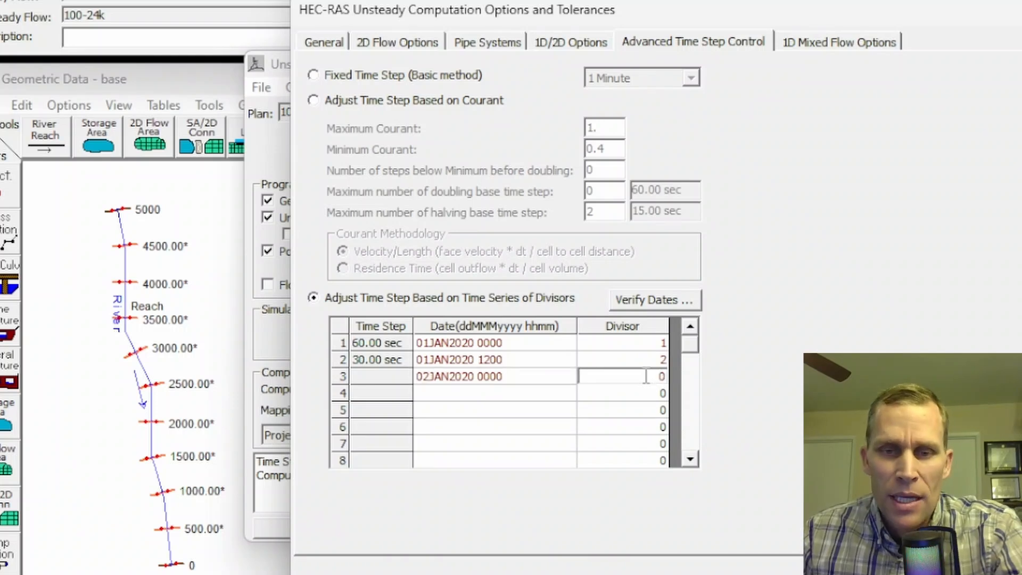
pyautogui.write('4')
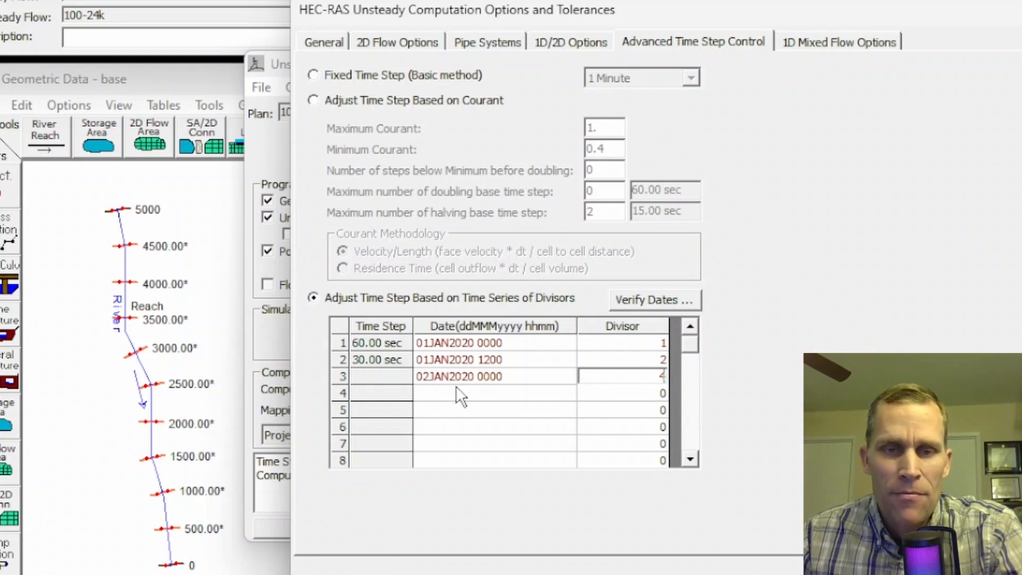
# Step: Apply the divisor-based time step control to the saved plan and run the unsteady computation
pyautogui.click(547, 395)
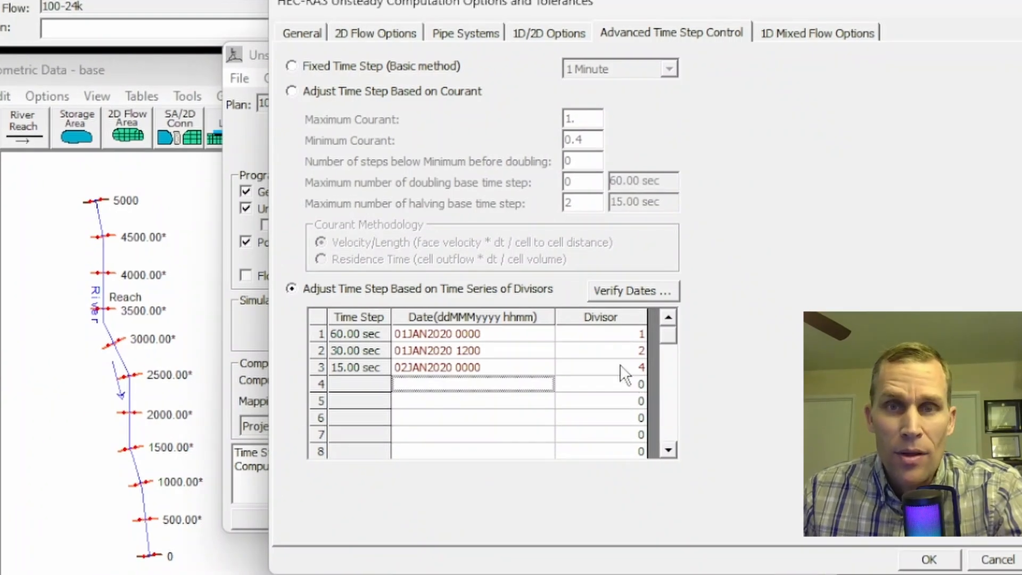
pyautogui.click(909, 565)
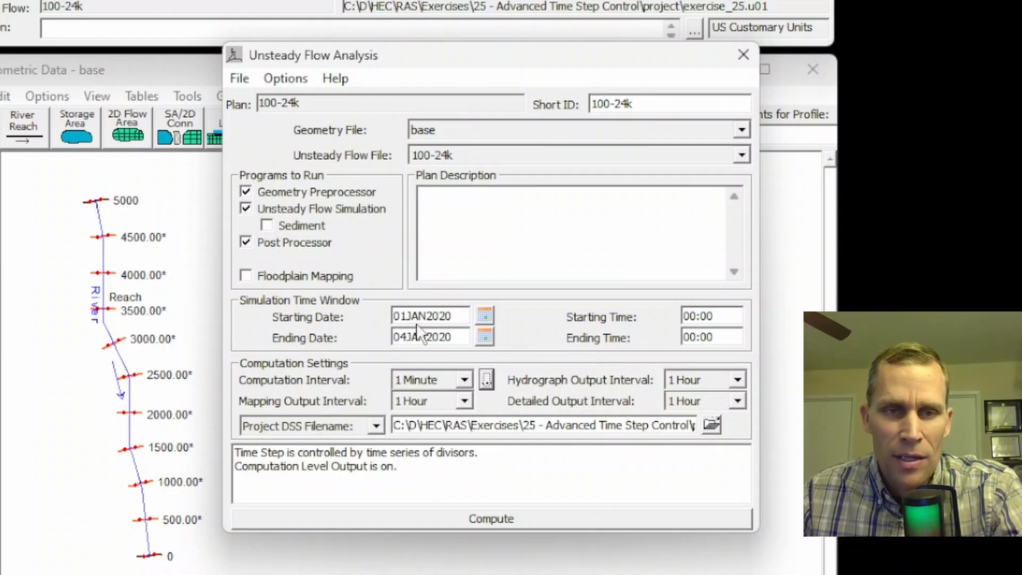
pyautogui.click(238, 79)
pyautogui.click(266, 146)
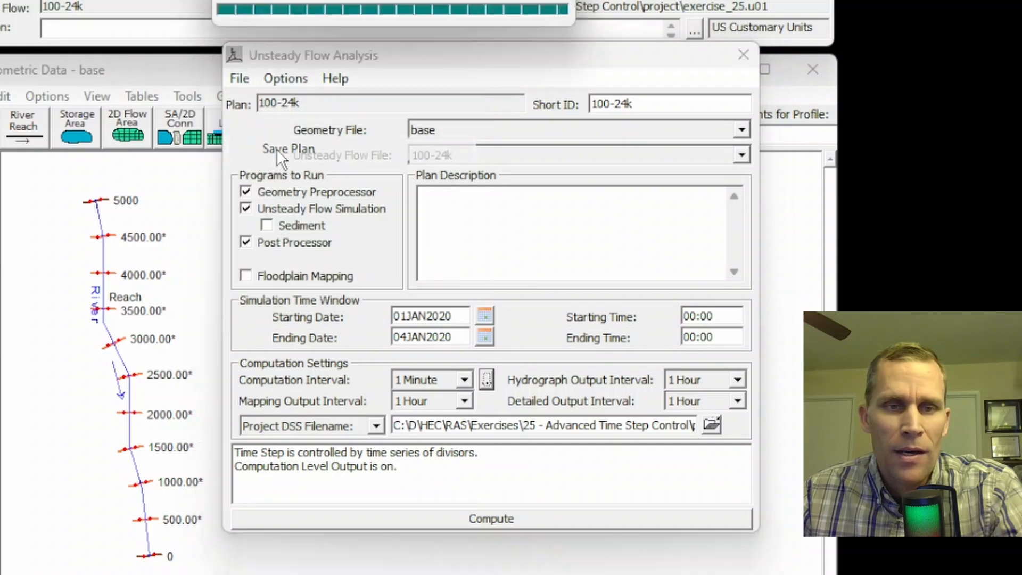
pyautogui.click(485, 517)
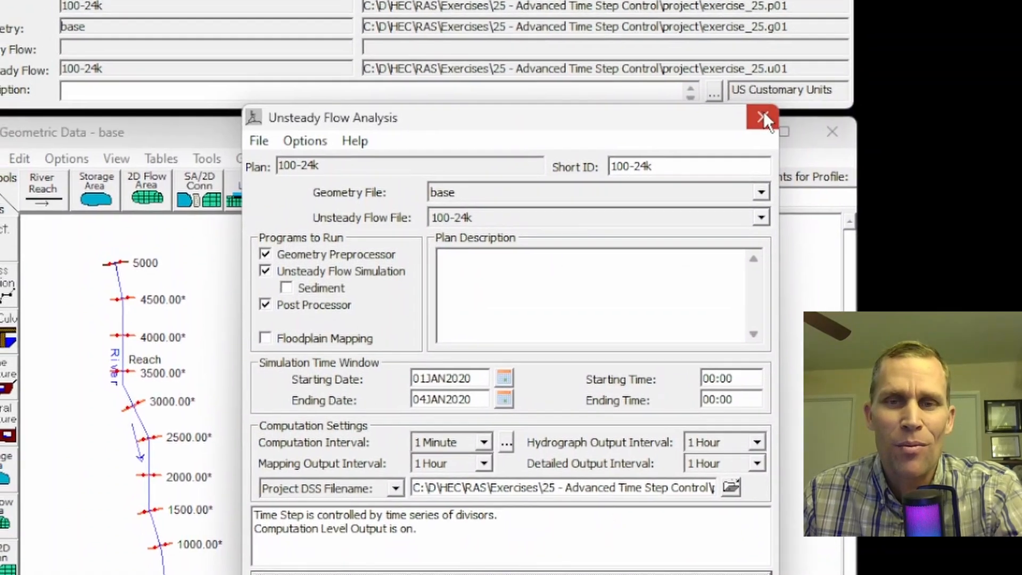
pyautogui.click(743, 54)
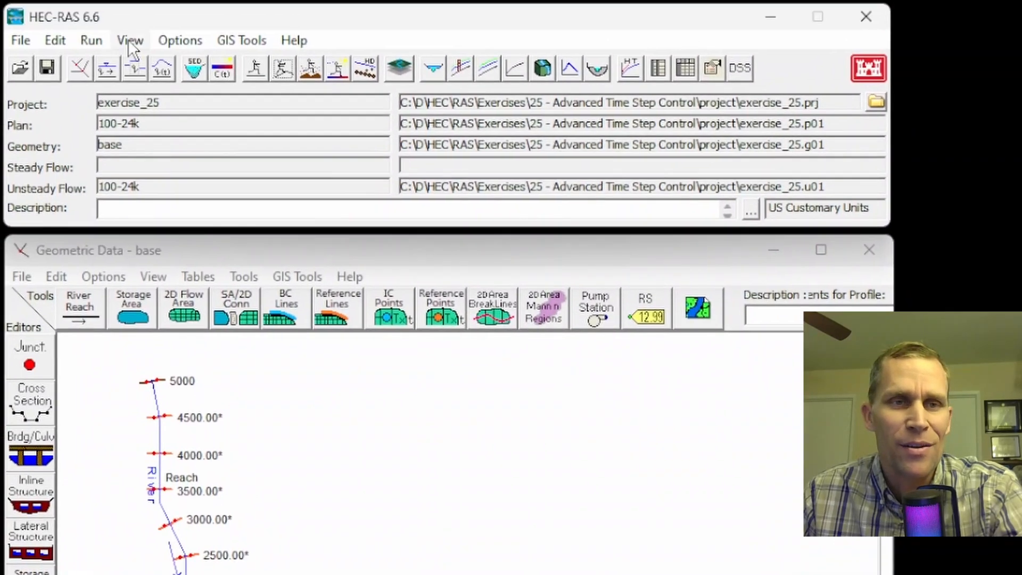
# Step: Animate only the channel Courant number in the computation-interval spatial plot for the divisor-based run, and close the plot
pyautogui.click(130, 40)
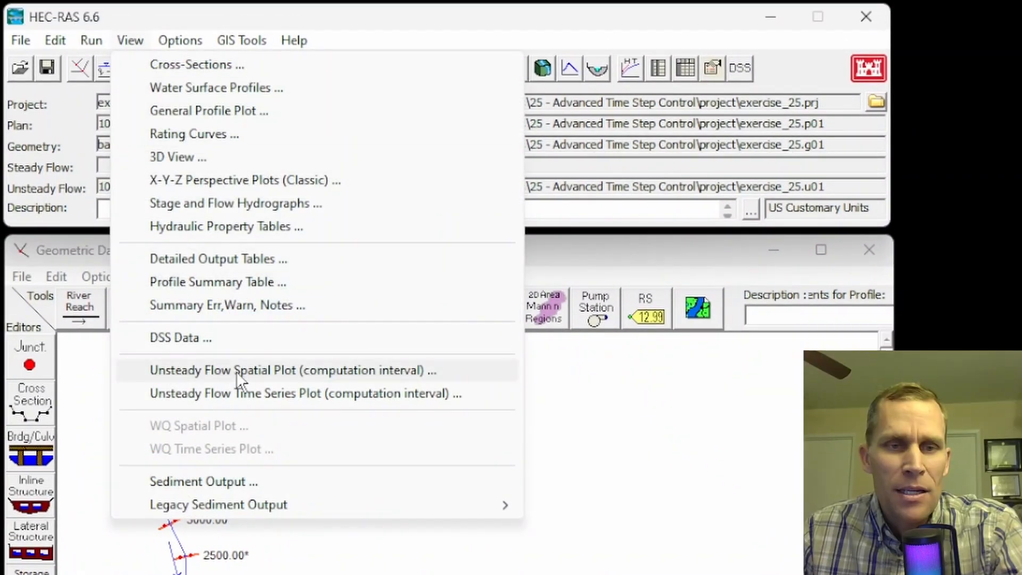
pyautogui.click(236, 371)
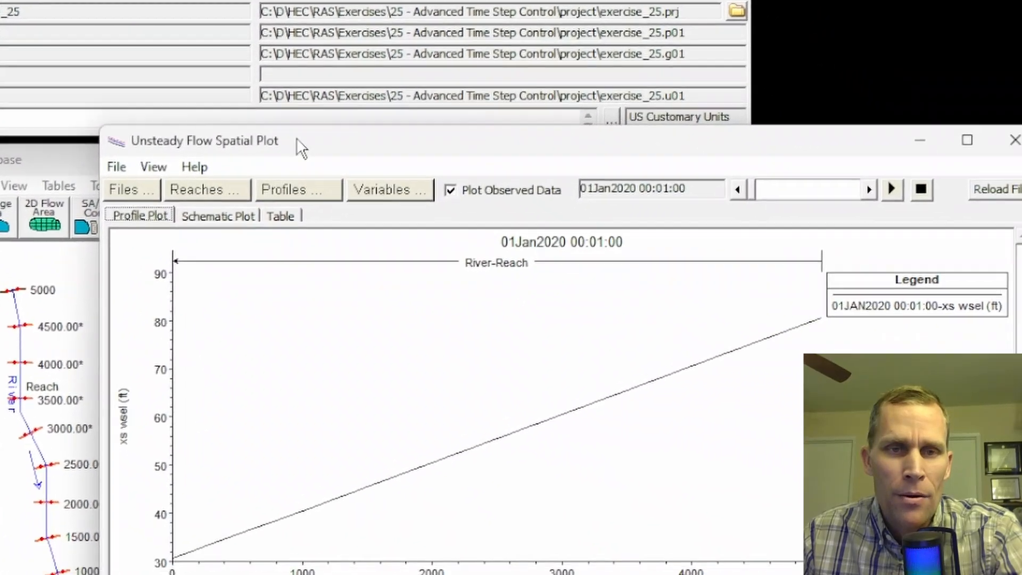
pyautogui.moveTo(296, 139); pyautogui.dragTo(306, 123)
pyautogui.moveTo(993, 250); pyautogui.dragTo(938, 249)
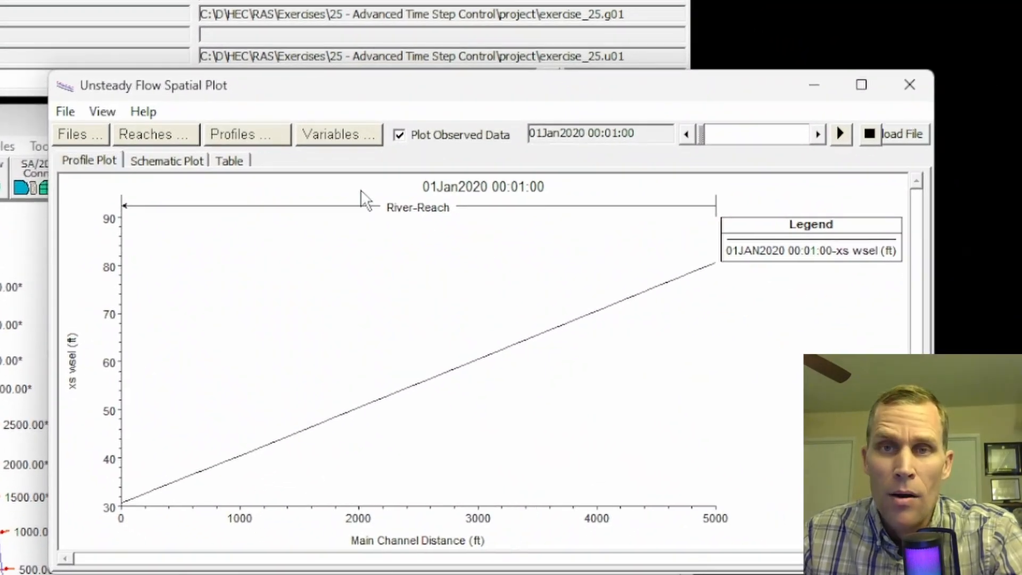
pyautogui.click(346, 139)
pyautogui.click(311, 208)
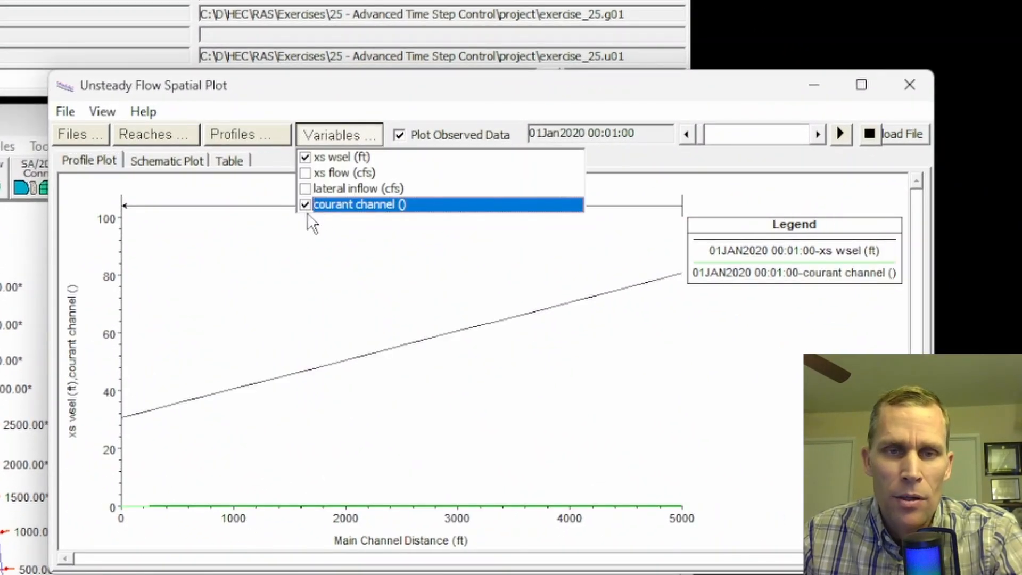
pyautogui.click(305, 156)
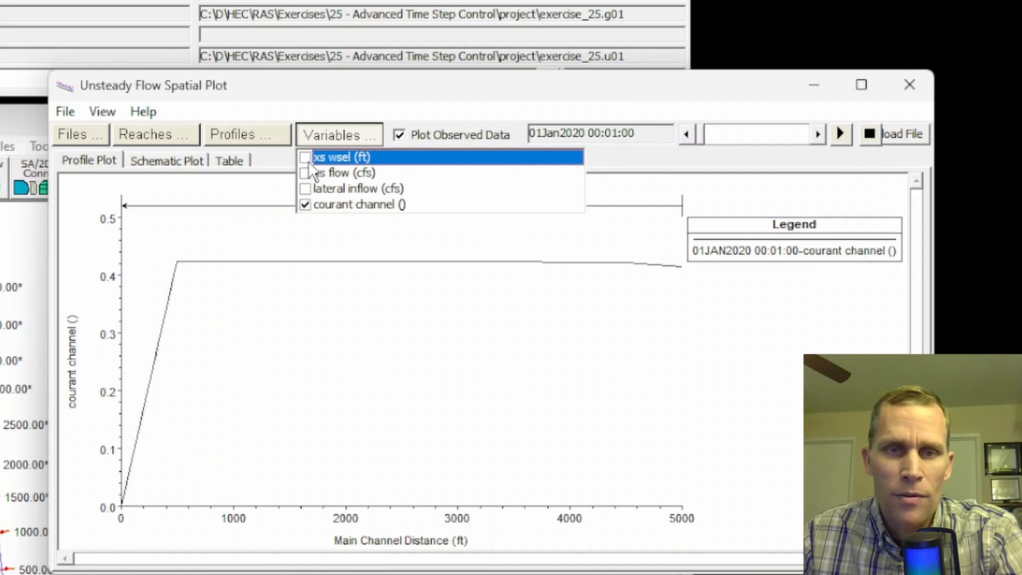
pyautogui.click(841, 133)
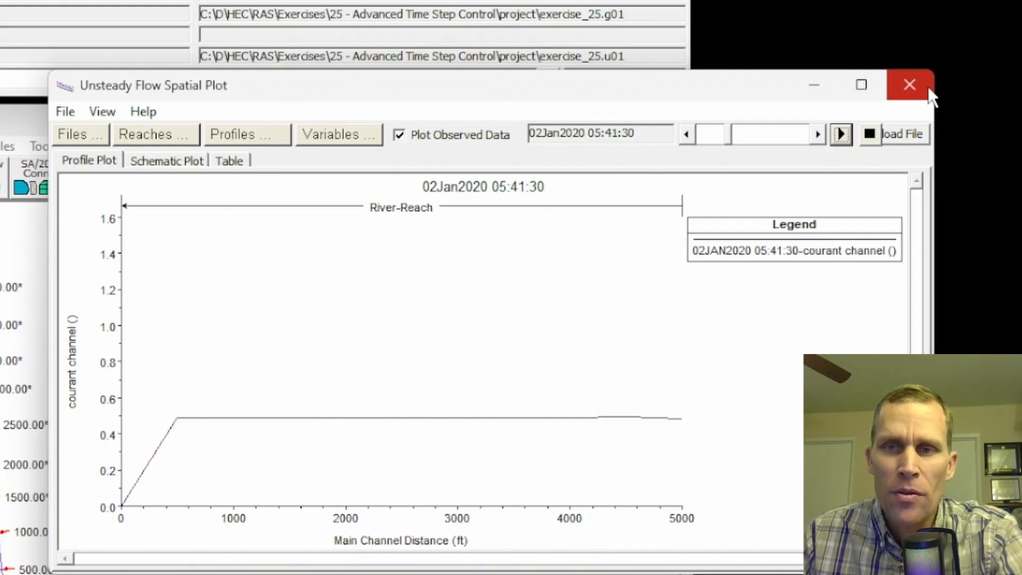
pyautogui.click(911, 86)
# Step: Plot only the channel Courant number in the computation-interval time series for cross section 5000
pyautogui.click(116, 27)
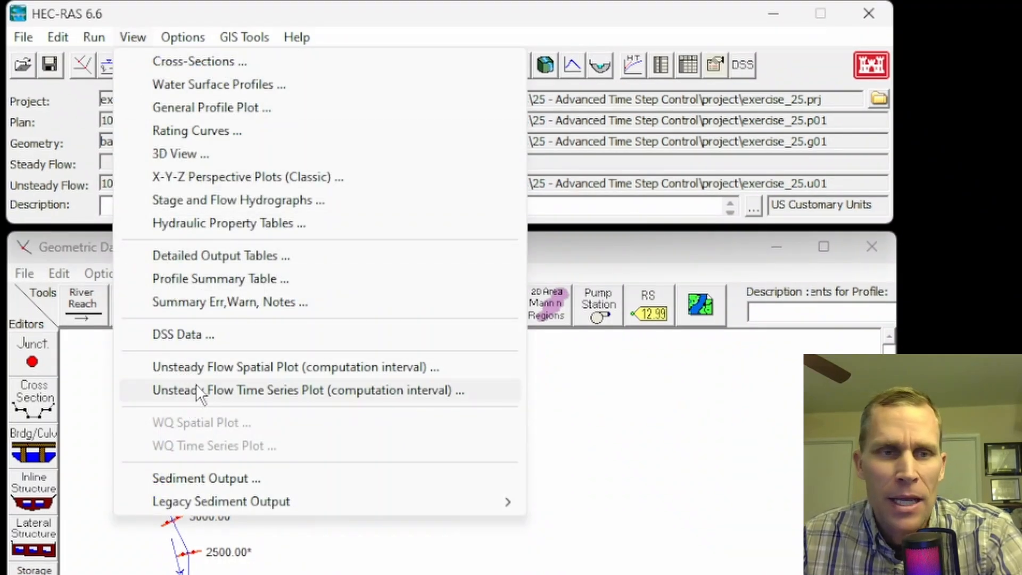
pyautogui.click(272, 392)
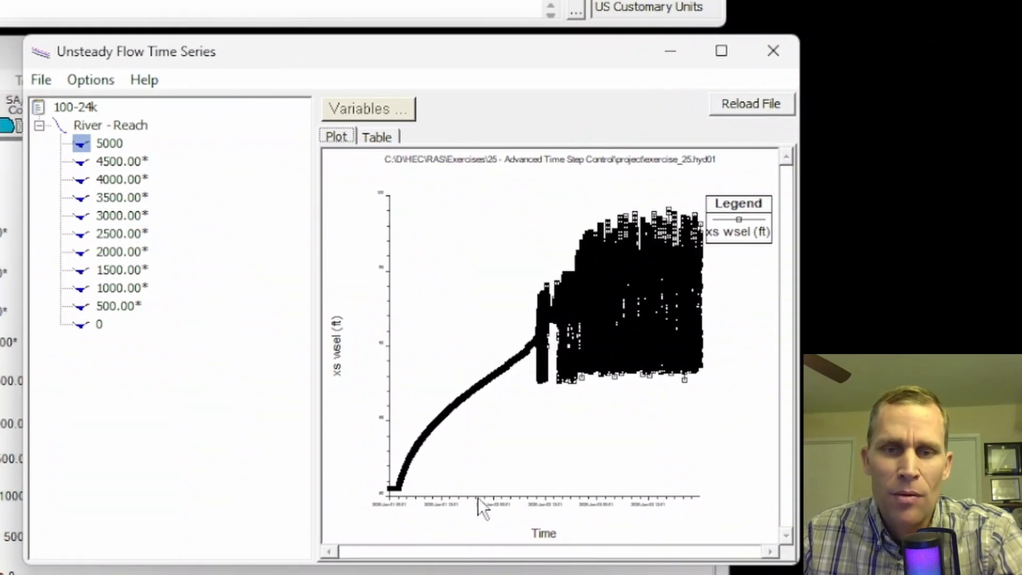
pyautogui.click(377, 106)
pyautogui.click(333, 133)
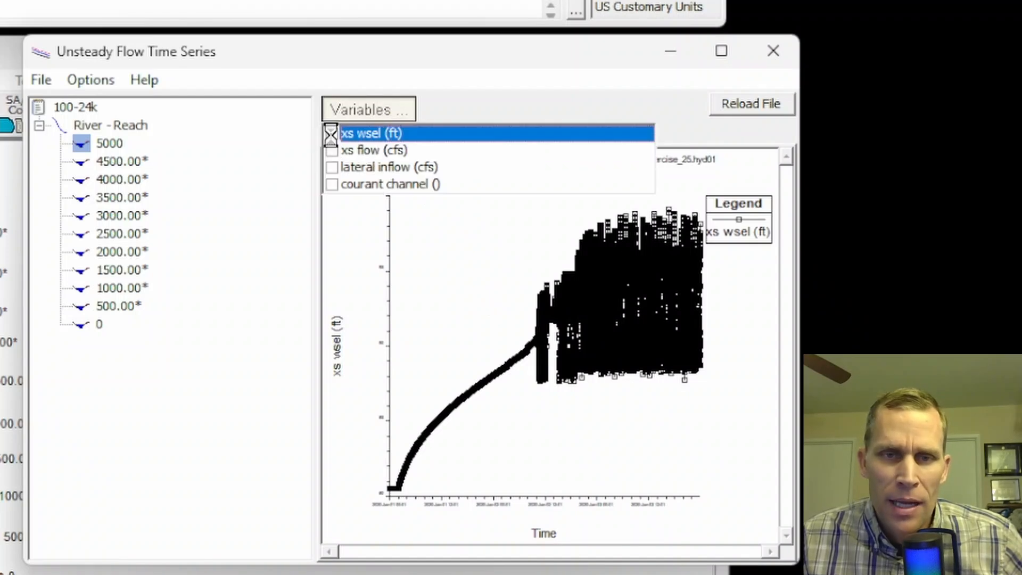
pyautogui.click(333, 184)
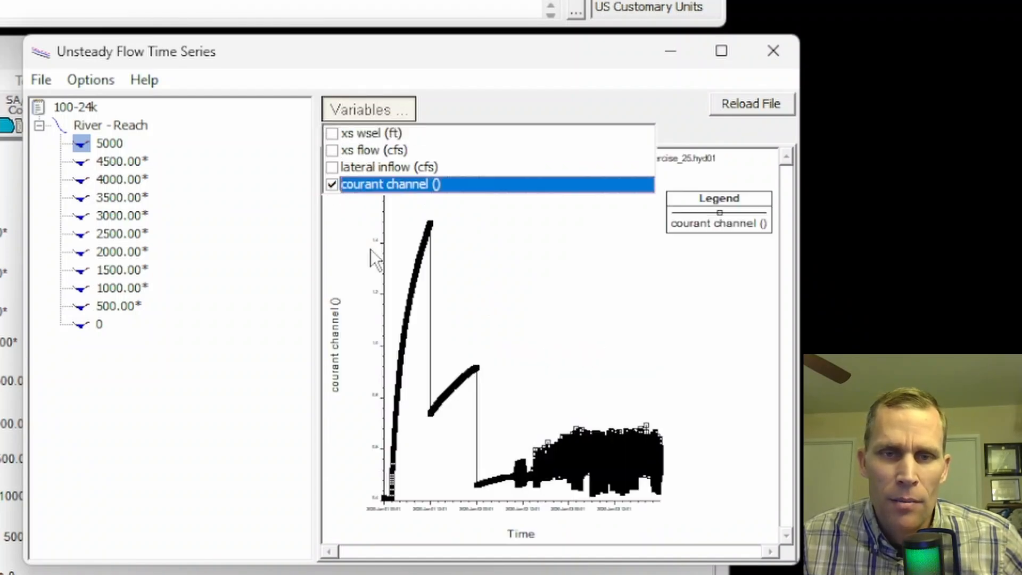
pyautogui.click(497, 303)
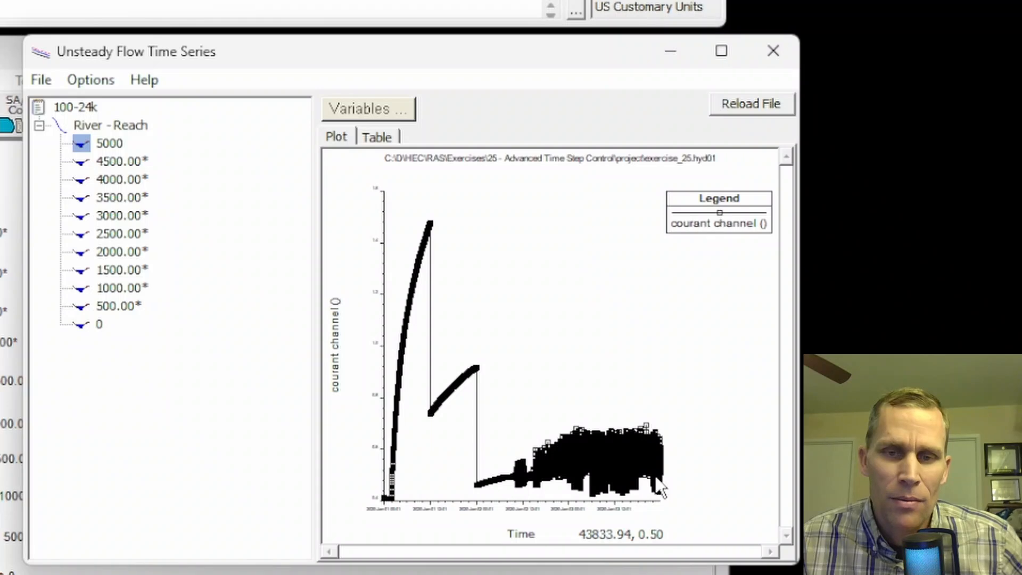
# Step: Set the plot's font sizes for axis labels, axis titles, and Manning's n and reach labels to 24
pyautogui.click(90, 79)
pyautogui.click(160, 388)
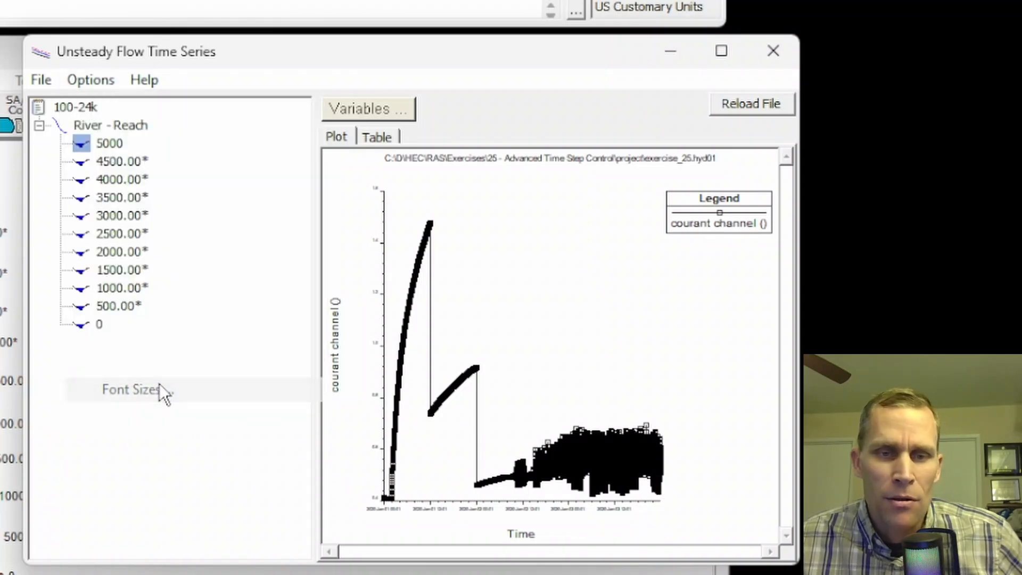
pyautogui.moveTo(448, 282); pyautogui.dragTo(353, 271)
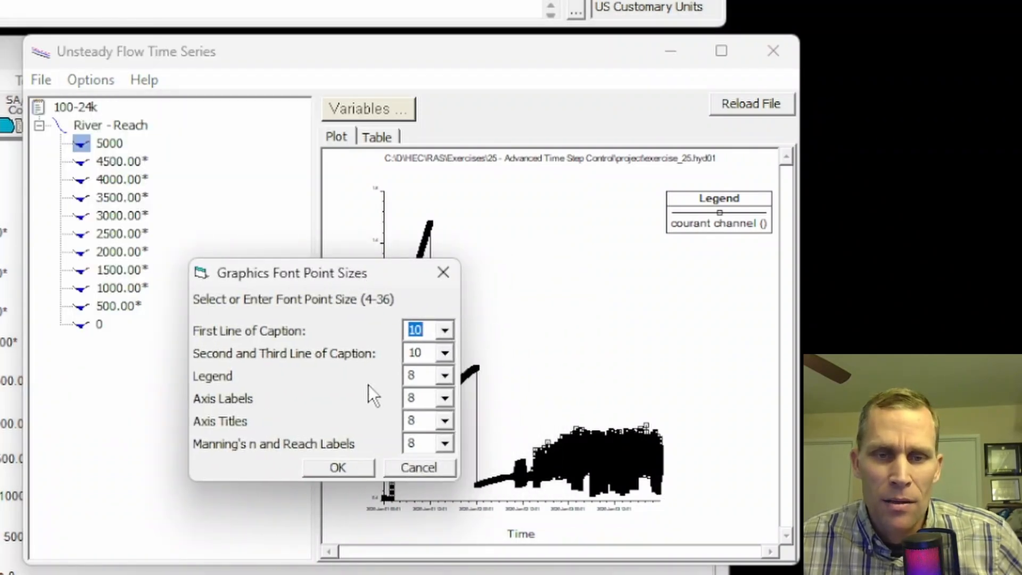
pyautogui.click(444, 398)
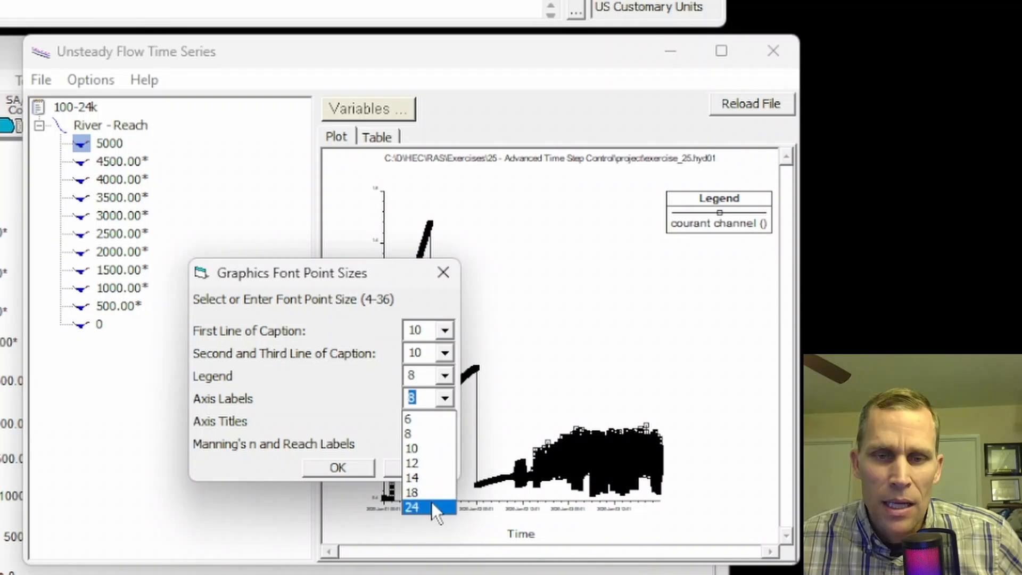
pyautogui.click(431, 504)
pyautogui.click(444, 421)
pyautogui.click(427, 529)
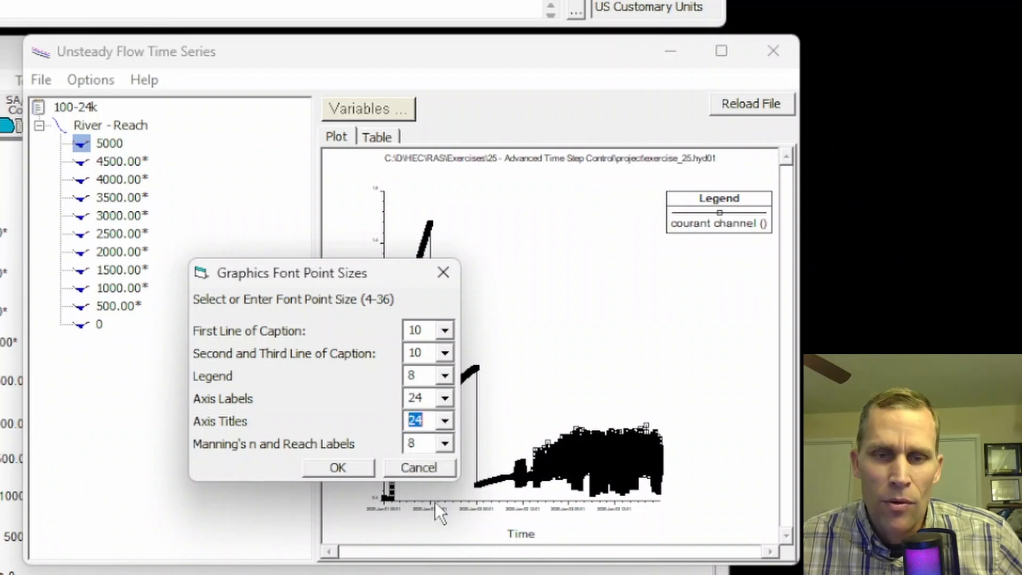
pyautogui.click(451, 444)
pyautogui.click(421, 548)
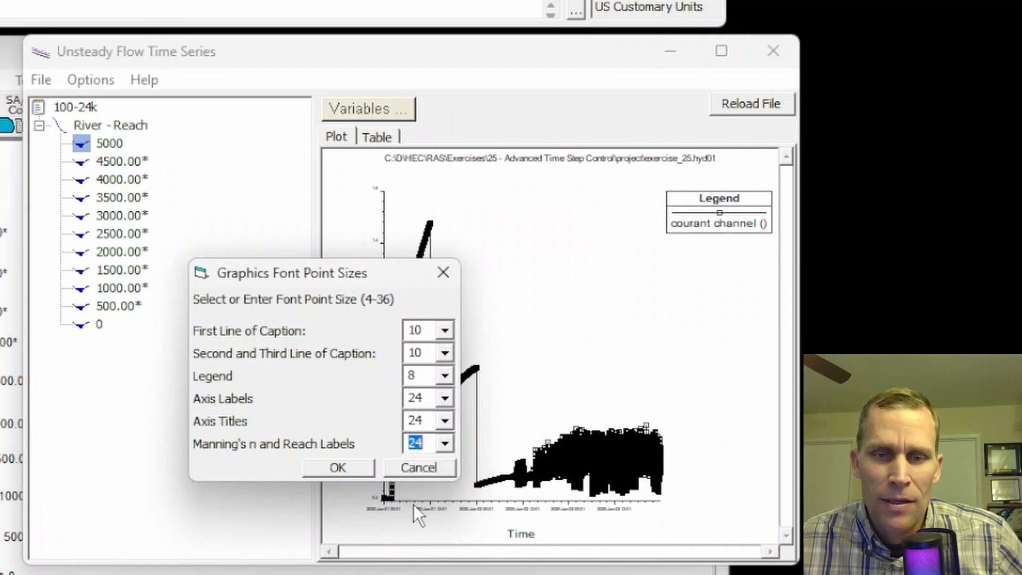
pyautogui.click(347, 470)
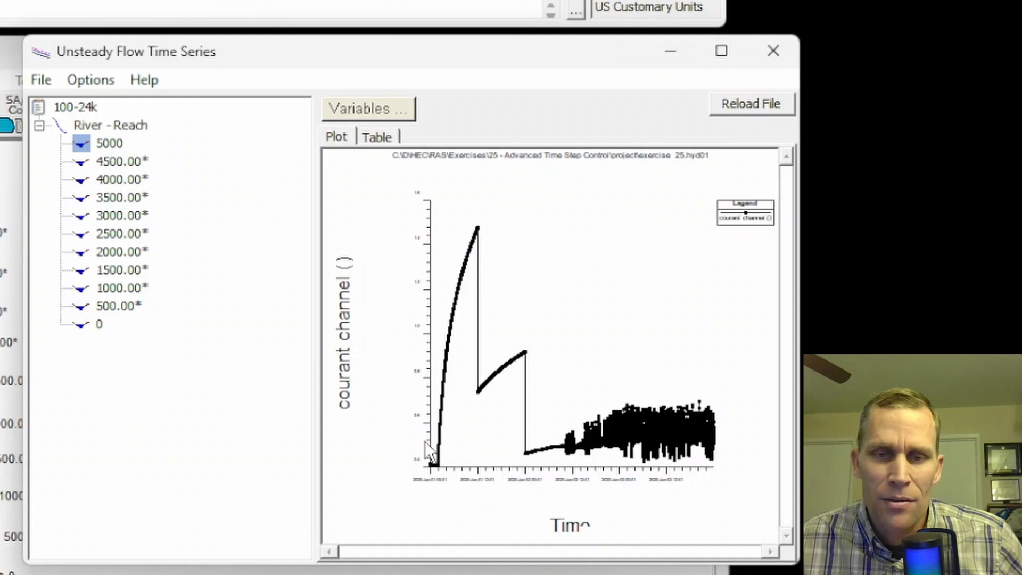
# Step: Reset the font sizes for axis labels, axis titles, and Manning's n and reach labels to 8
pyautogui.click(85, 81)
pyautogui.click(154, 392)
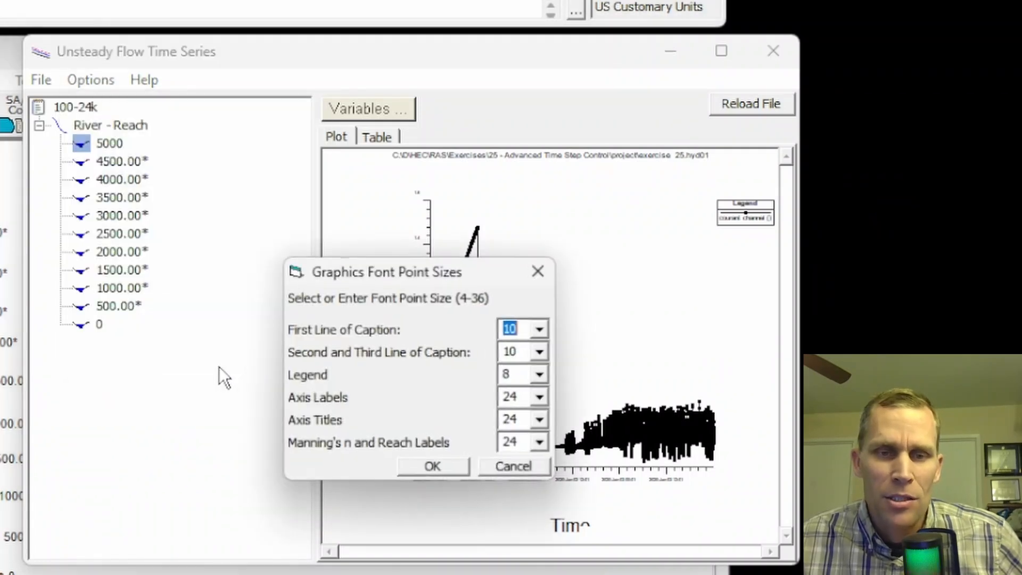
pyautogui.click(539, 397)
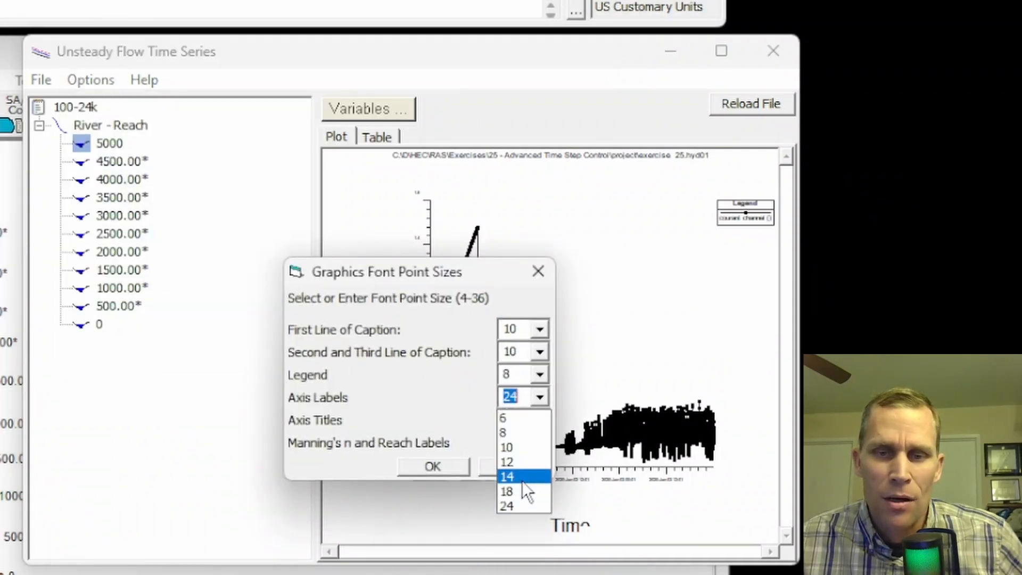
pyautogui.click(508, 434)
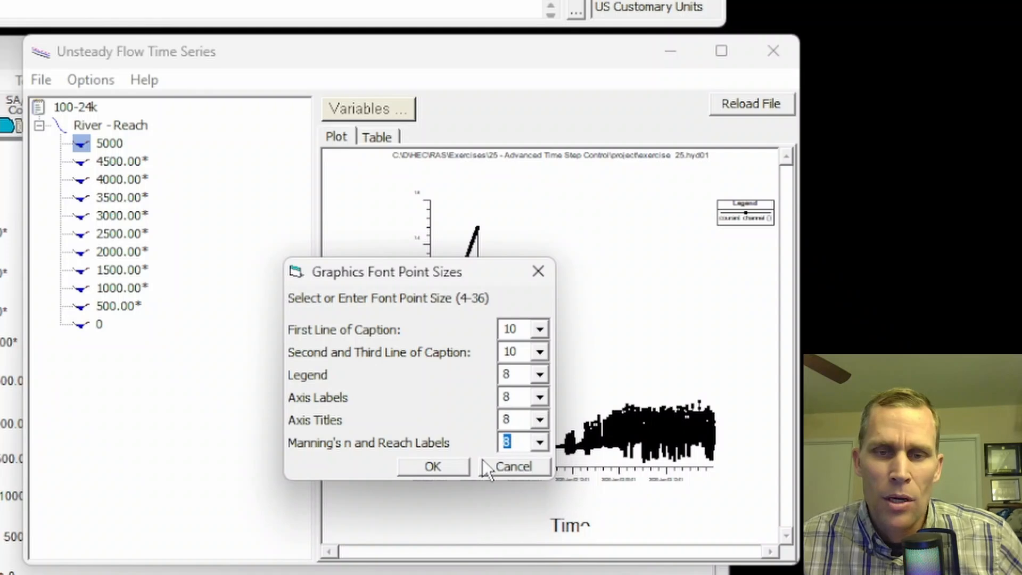
pyautogui.click(433, 467)
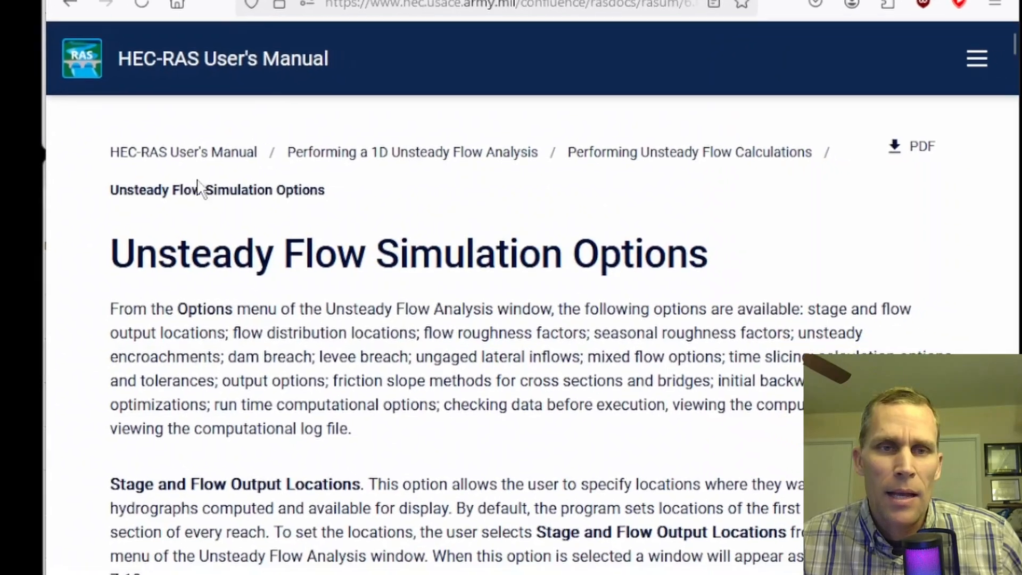
# Step: Review the Advanced Time Step Control section in the online HEC-RAS User's Manual page on Unsteady Flow Simulation Options
pyautogui.moveTo(109, 254); pyautogui.dragTo(738, 275)
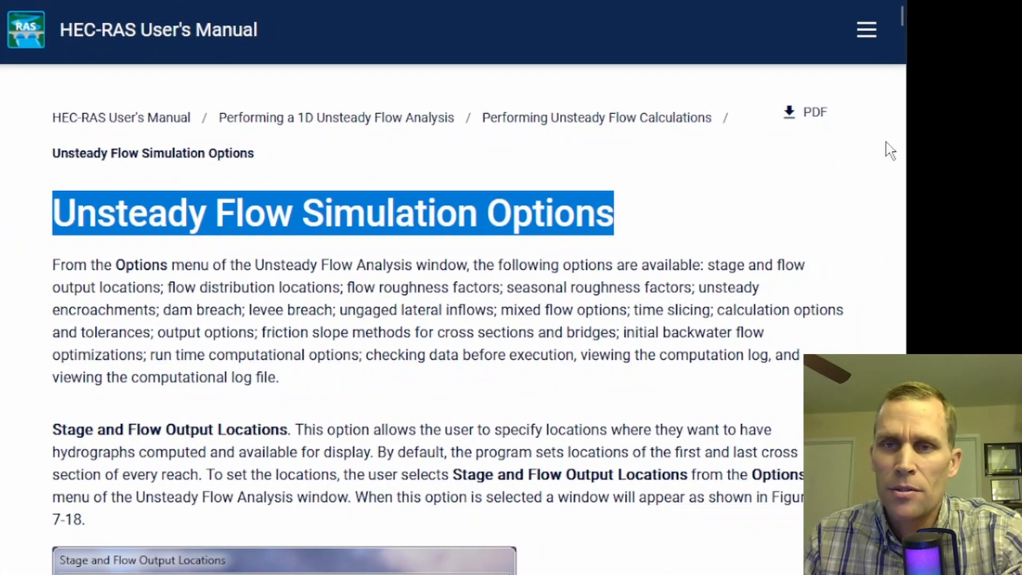
pyautogui.click(733, 205)
pyautogui.scroll(-2, 755, 237)
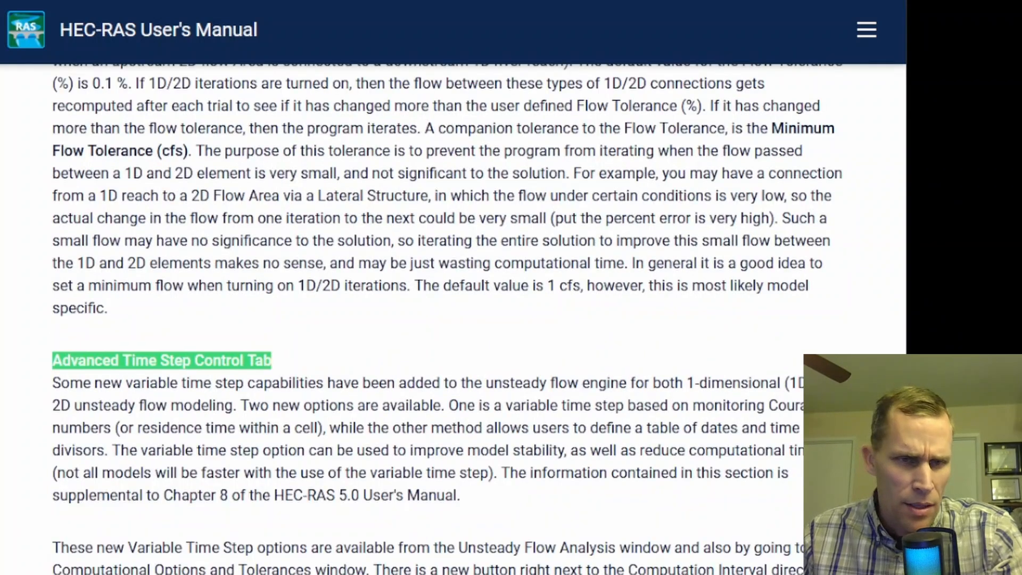
pyautogui.click(12, 443)
pyautogui.moveTo(38, 389); pyautogui.dragTo(94, 360)
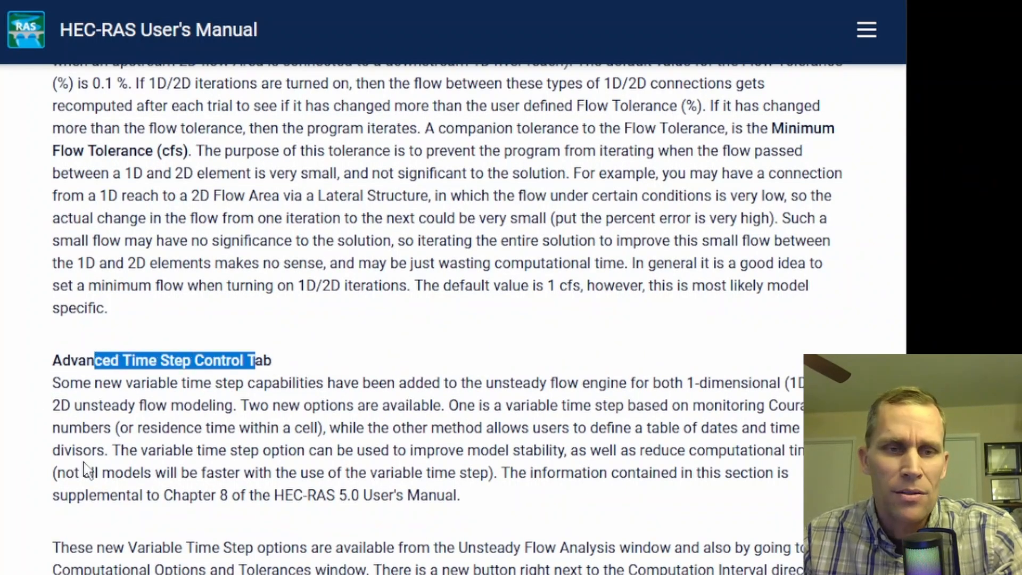
pyautogui.click(33, 462)
pyautogui.scroll(-15, 159, 450)
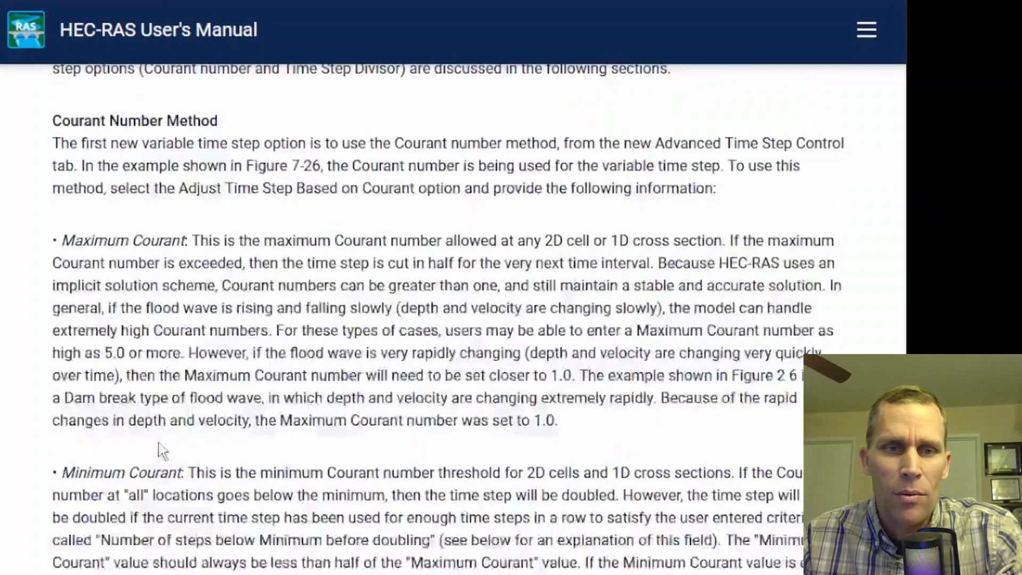
pyautogui.scroll(-20, 163, 450)
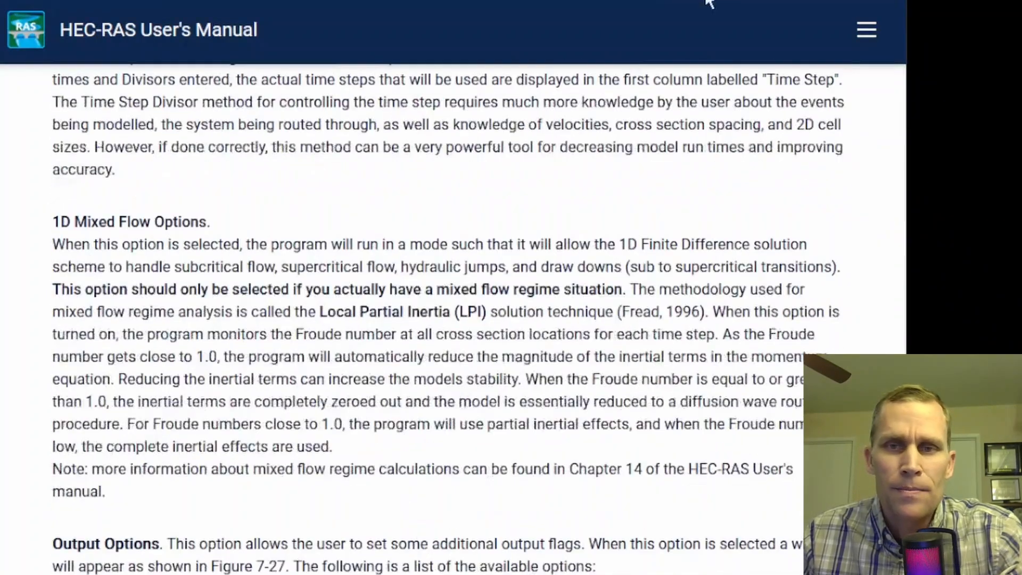